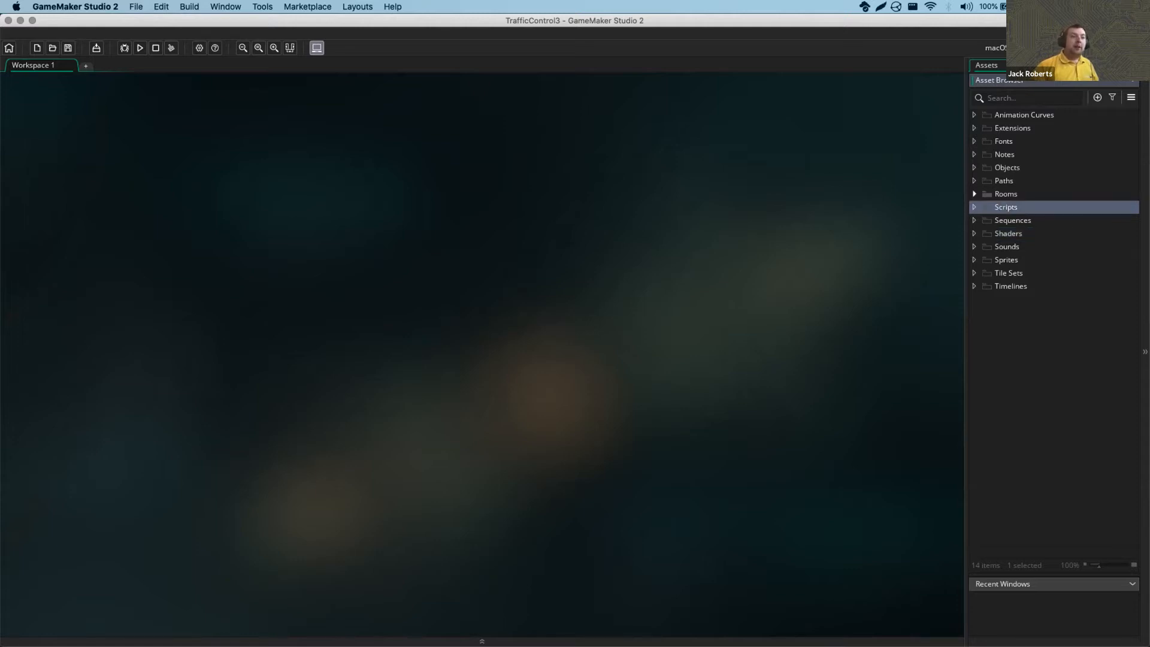
# Create a new sprite in the Sprites folder and enlarge its editor in the workspace
pyautogui.click(1005, 259)
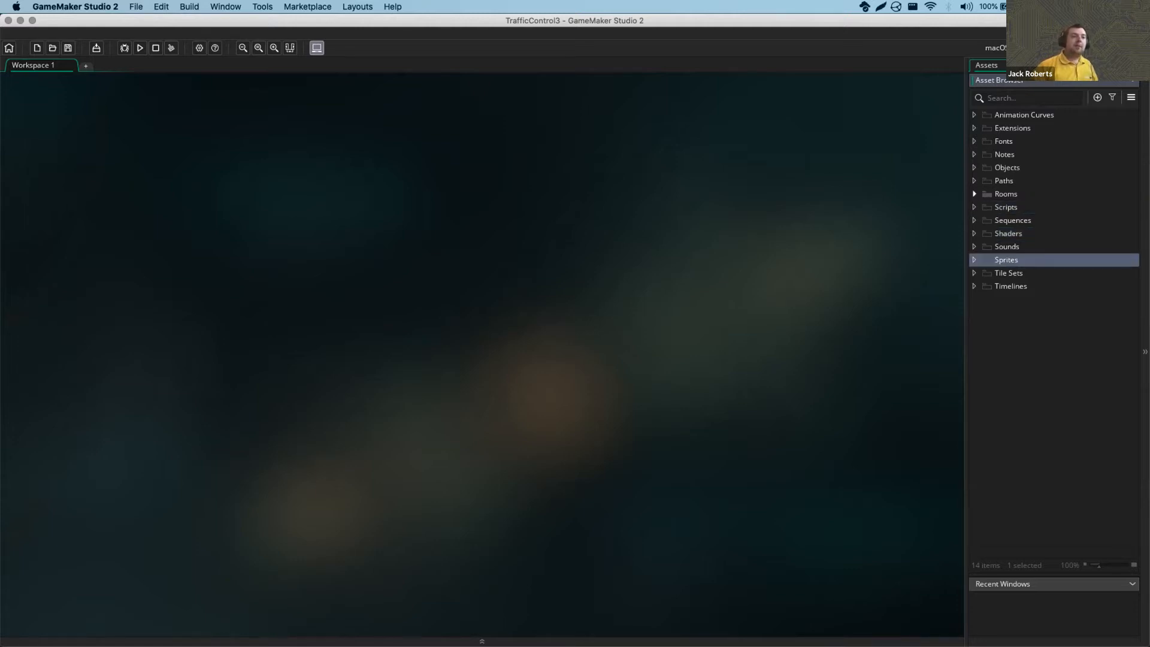
pyautogui.rightClick(1017, 260)
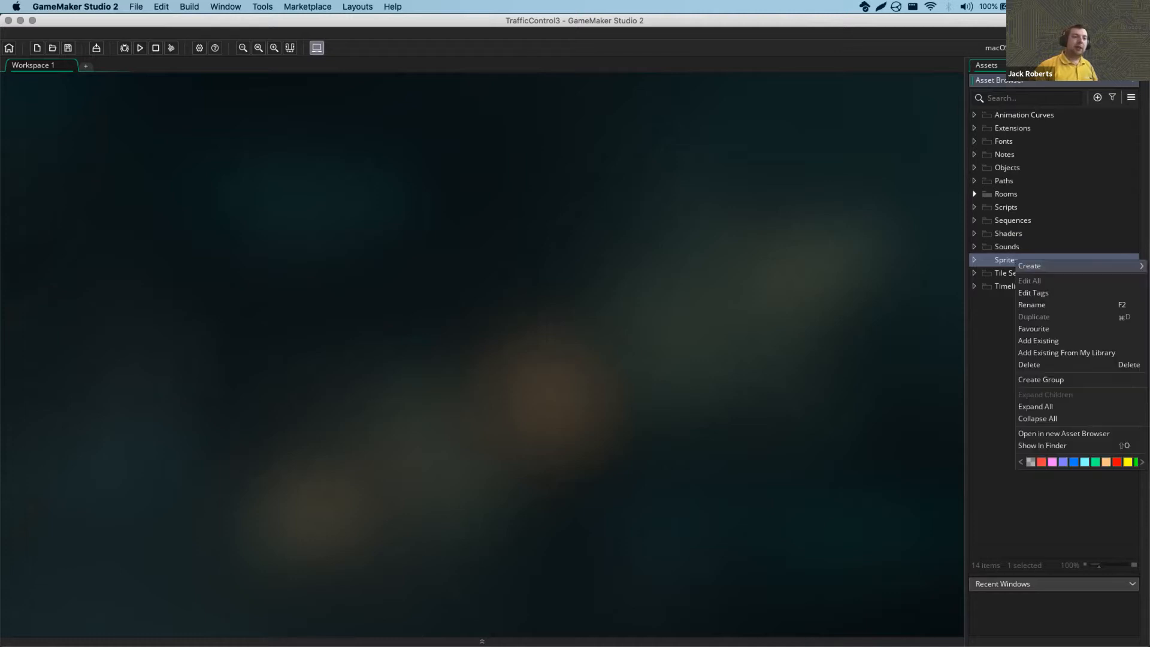
pyautogui.moveTo(1030, 266)
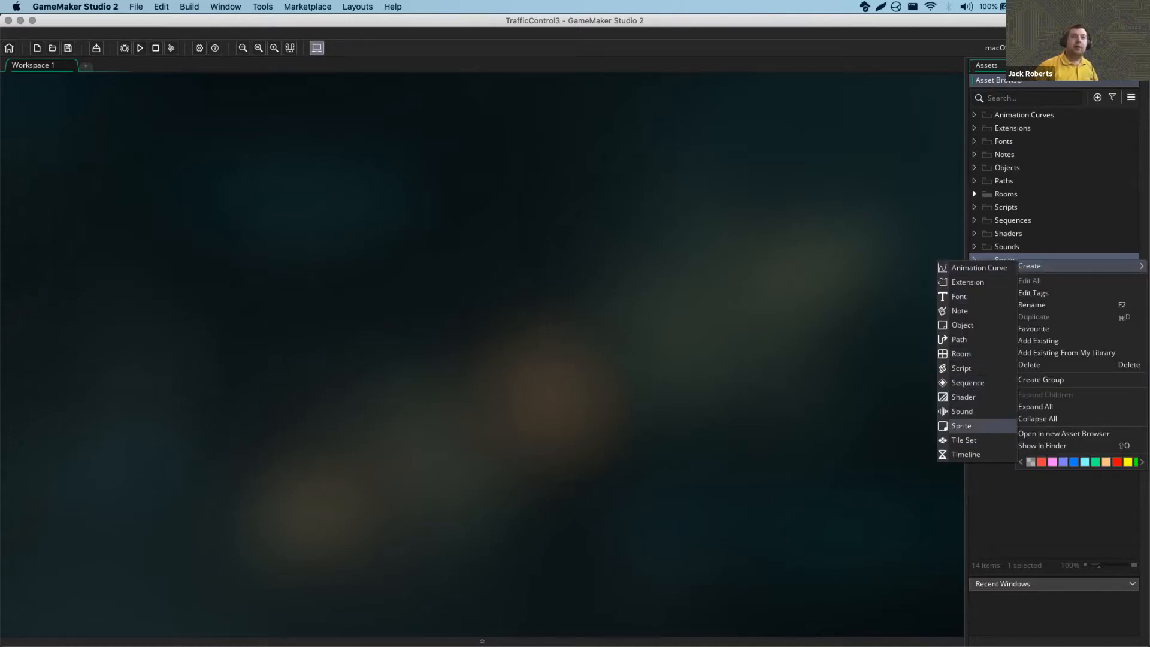
pyautogui.click(961, 425)
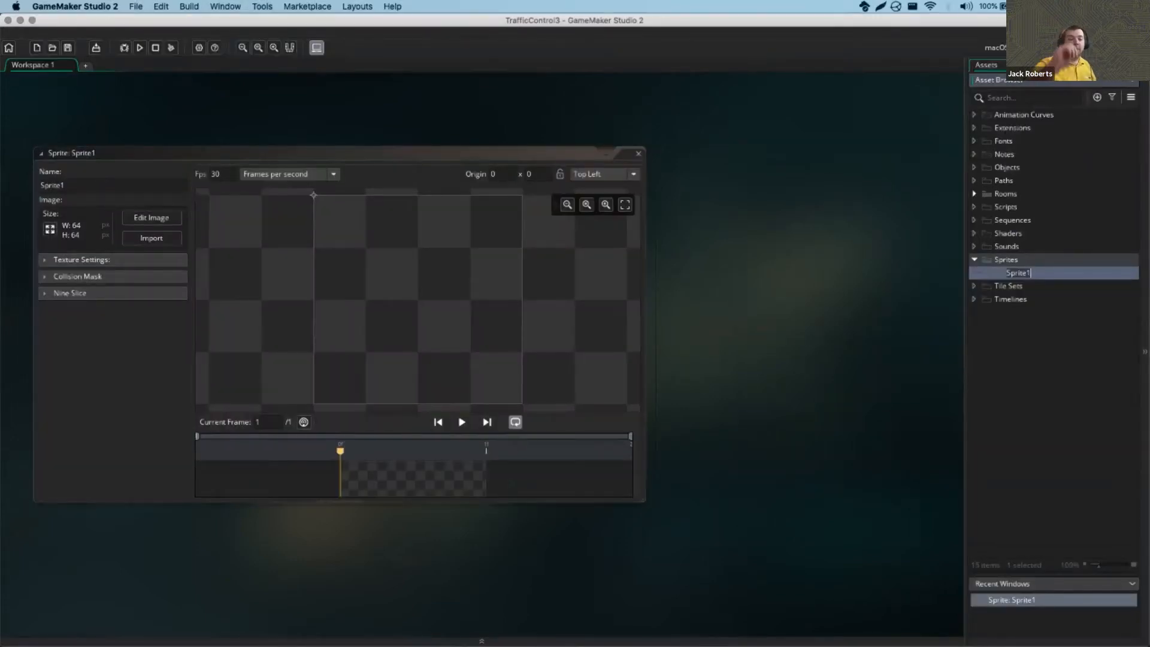
pyautogui.hscroll(-4, 482, 353)
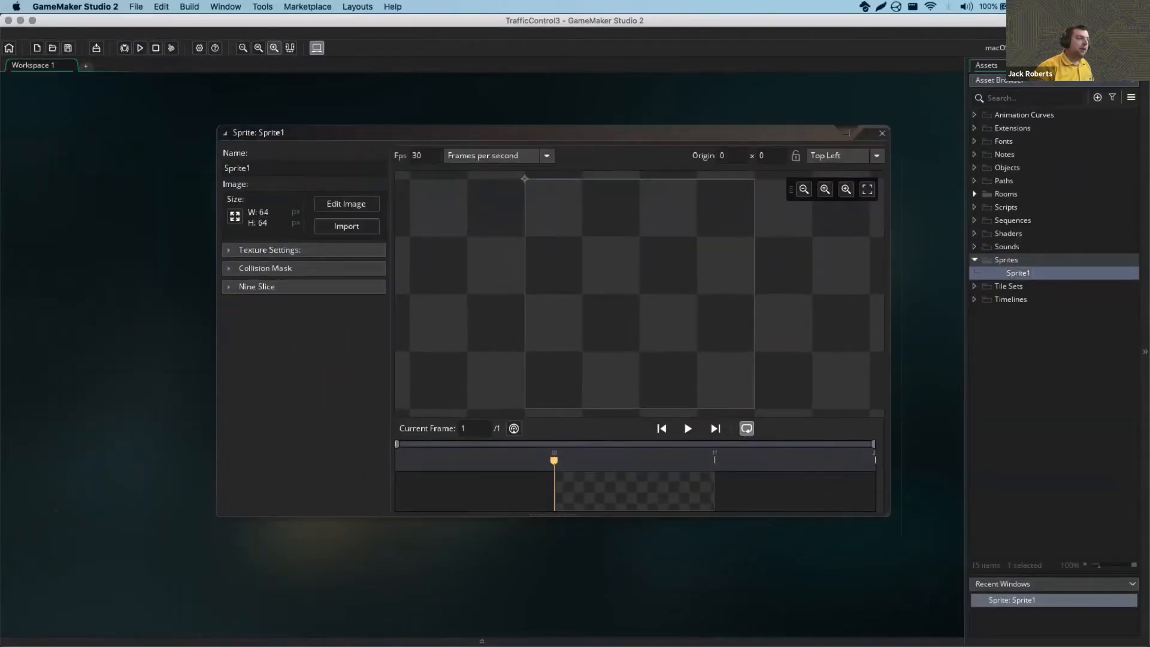
pyautogui.click(274, 48)
pyautogui.hscroll(3, 313, 163)
pyautogui.scroll(-1, 488, 377)
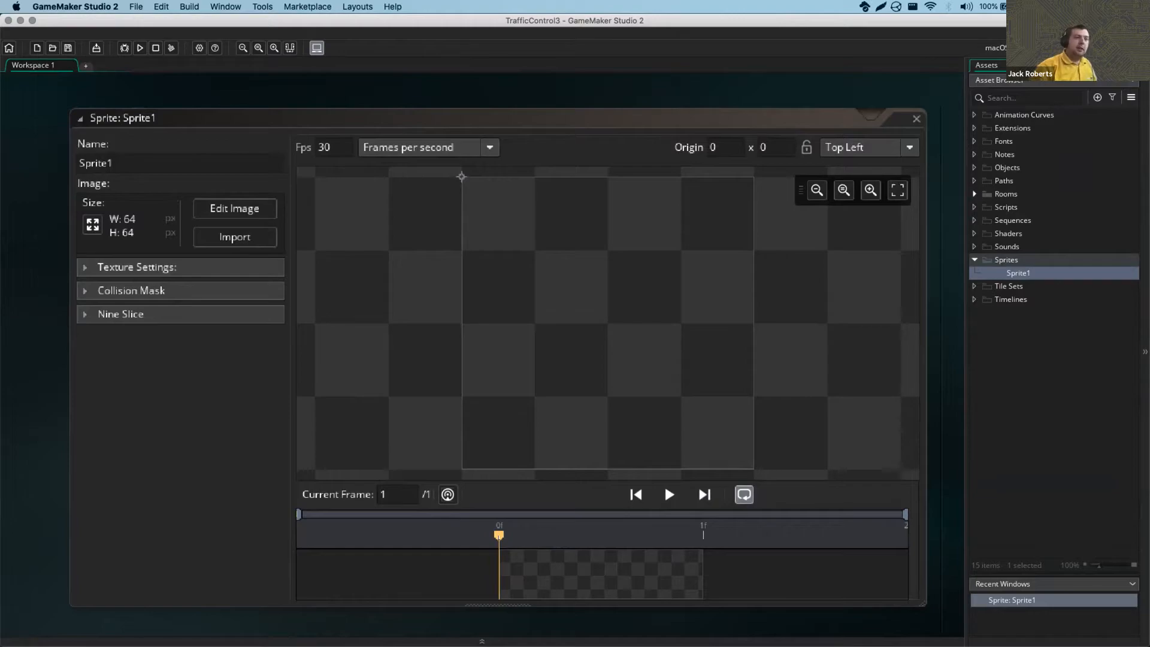
pyautogui.hotkey('ctrl', 'Right')
pyautogui.press('Right')
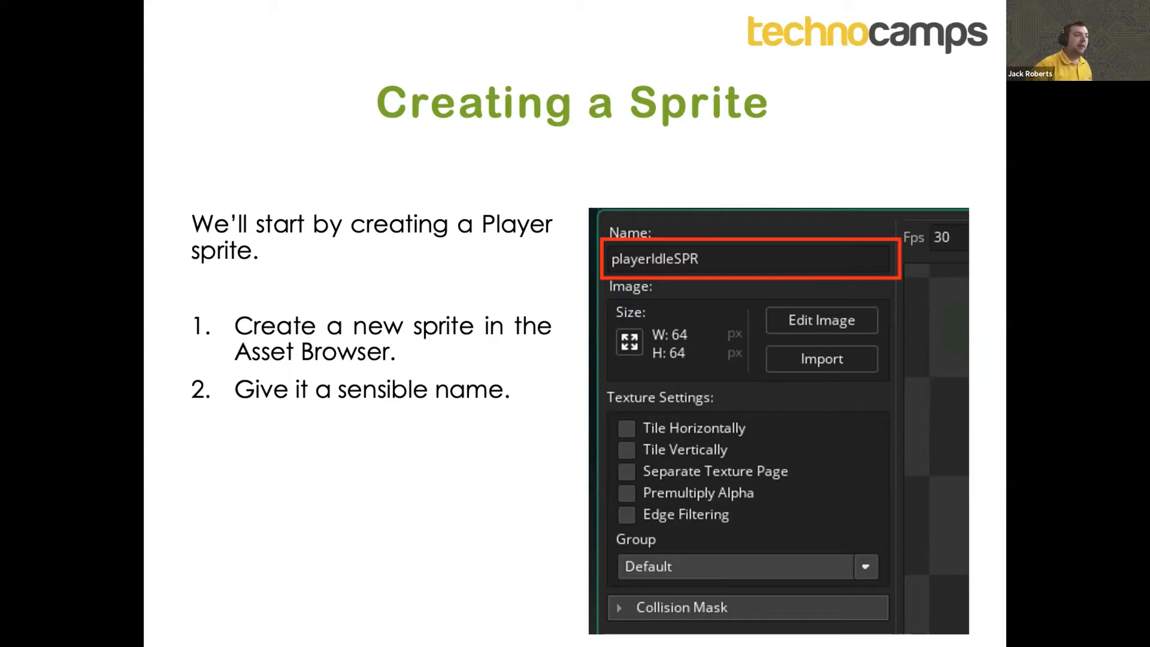
pyautogui.hotkey('ctrl', 'Left')
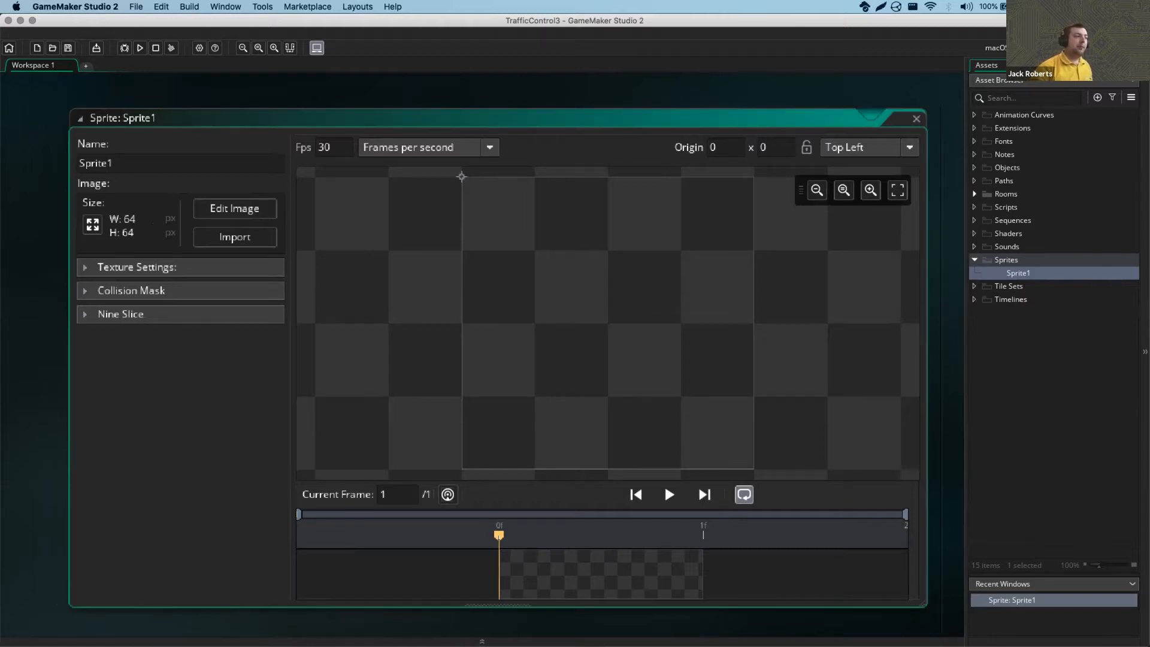
# Replace the sprite's default name with playerCharacter_spr
pyautogui.click(113, 162)
pyautogui.moveTo(114, 163); pyautogui.dragTo(79, 163)
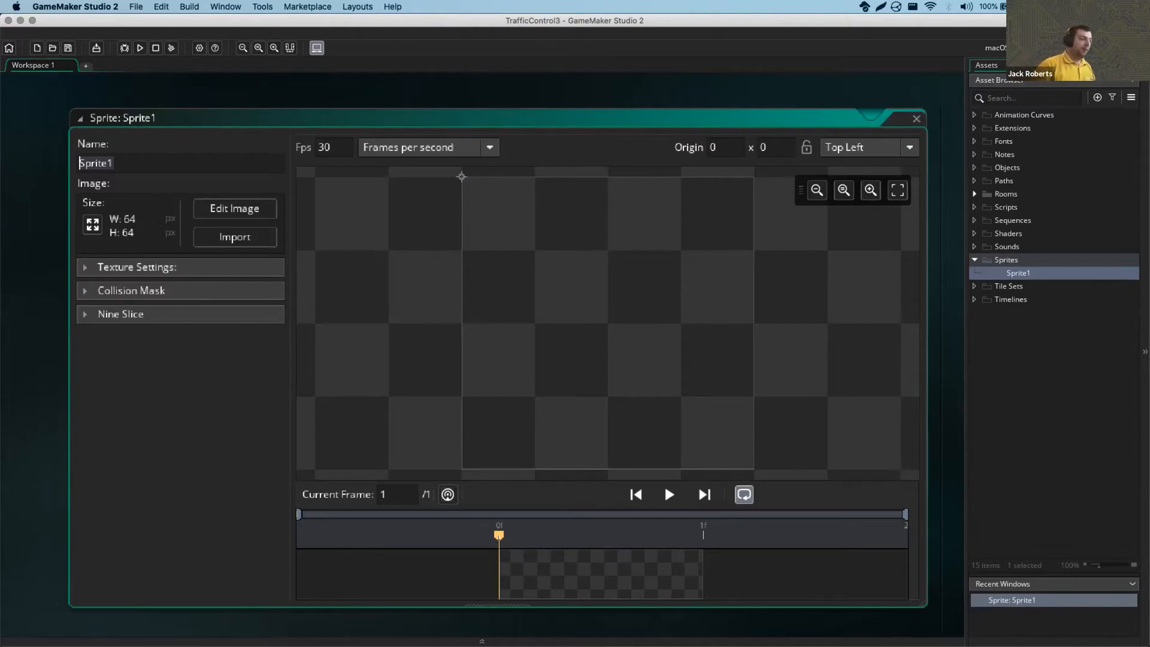
pyautogui.write('play')
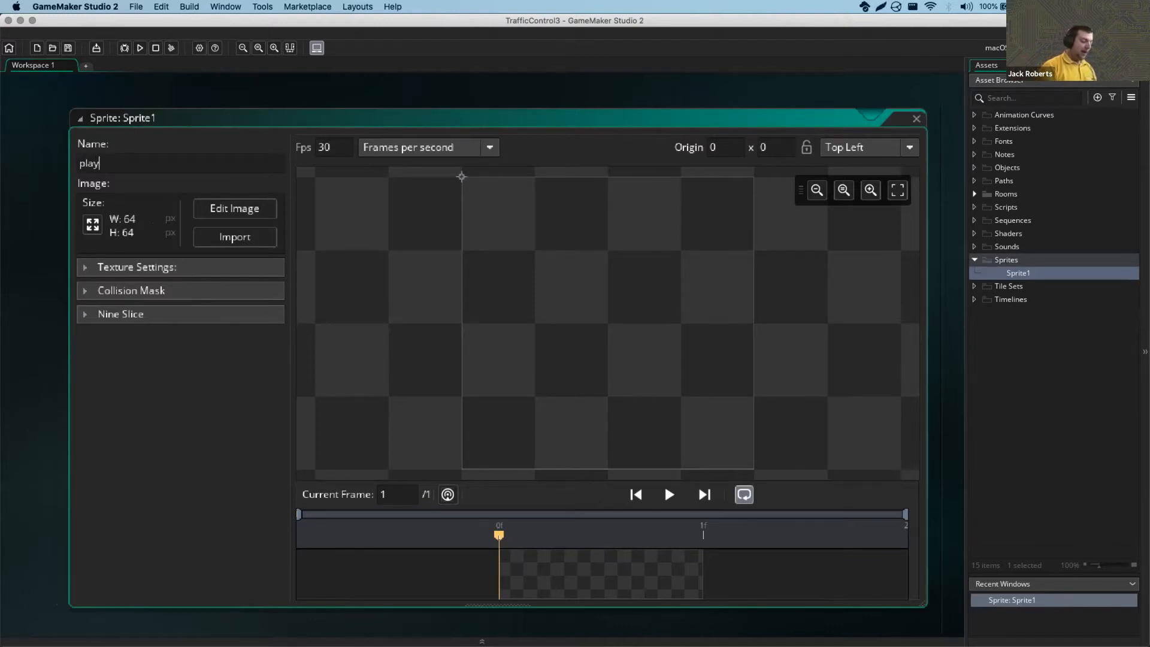
pyautogui.write('erCHaracter')
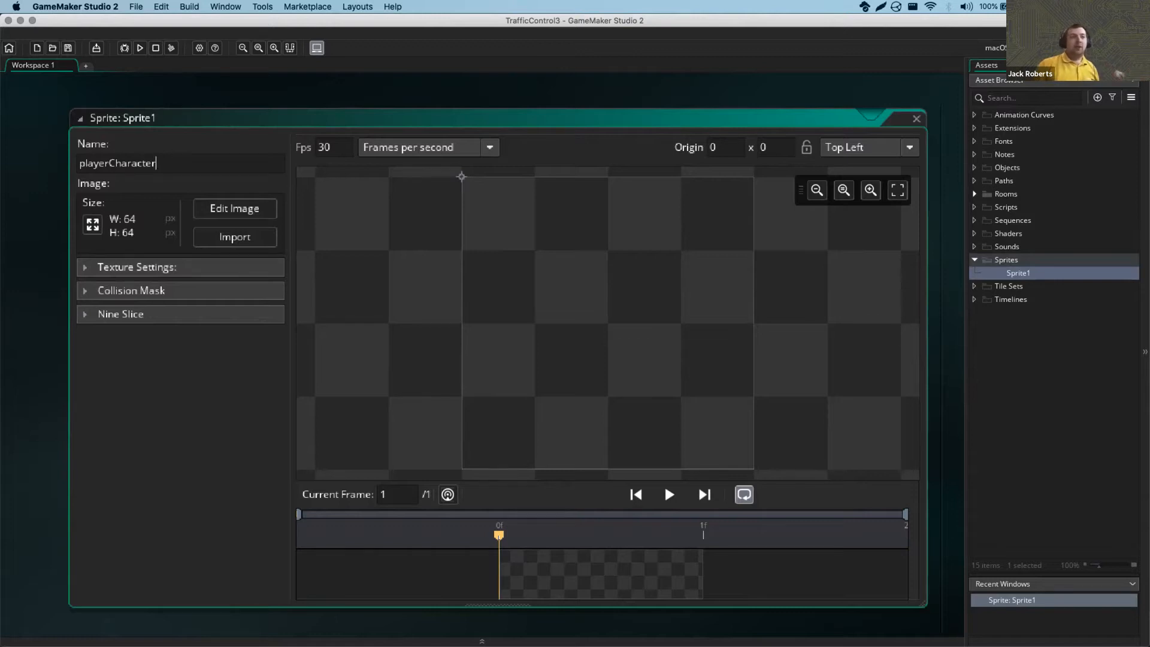
pyautogui.write('_spr')
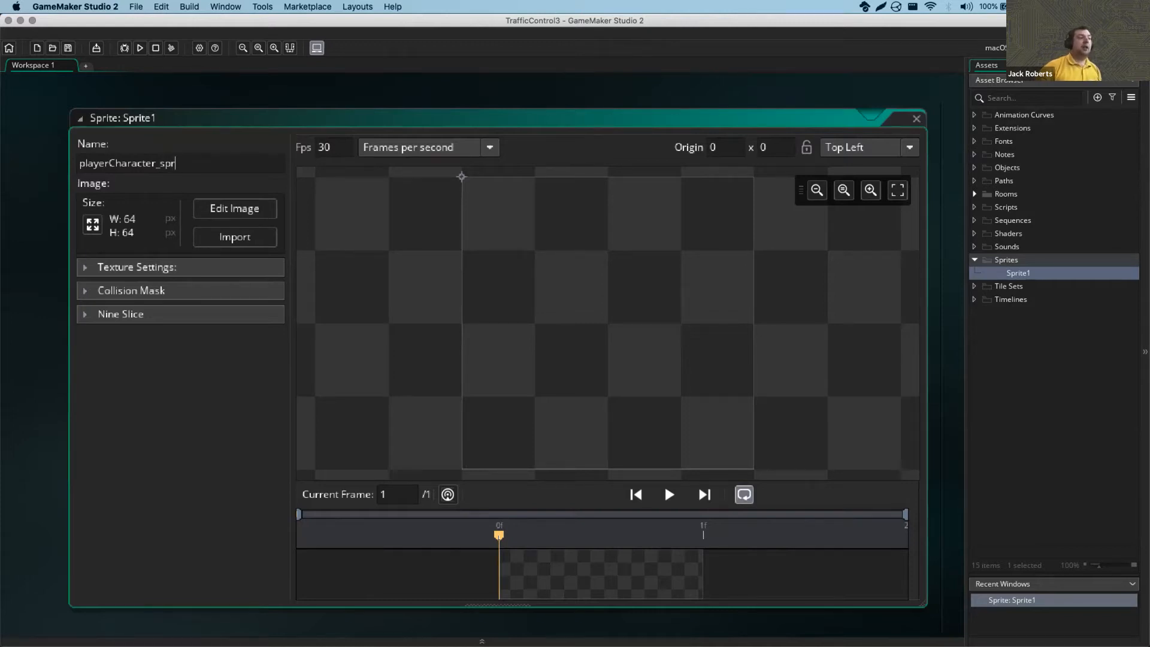
# Change the suffix of the sprite's name to SPR without the underscore, so it reads playerCharacterSPR
pyautogui.press('Return')
pyautogui.press('Left')
pyautogui.press('Left')
pyautogui.press('Left')
pyautogui.press('Left')
pyautogui.write('SPR')
pyautogui.press('Return')
pyautogui.hotkey('shift', 'Left')
pyautogui.hotkey('shift', 'Left')
pyautogui.press('super+a')
pyautogui.press('Return')
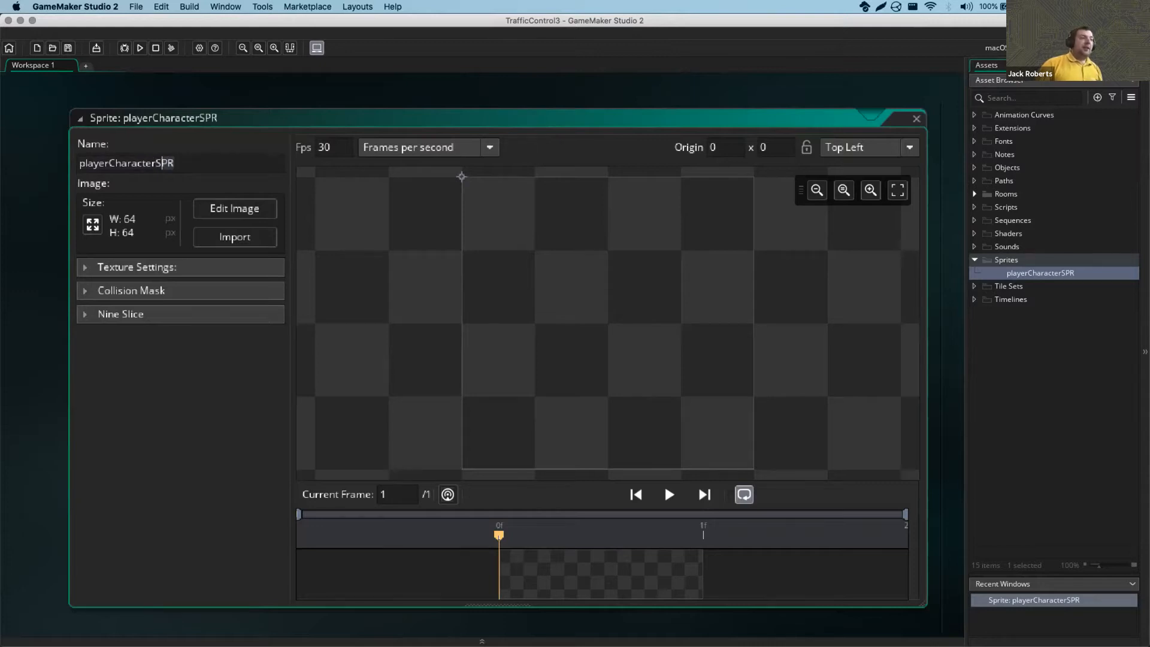
pyautogui.press('super+a')
pyautogui.press('Return')
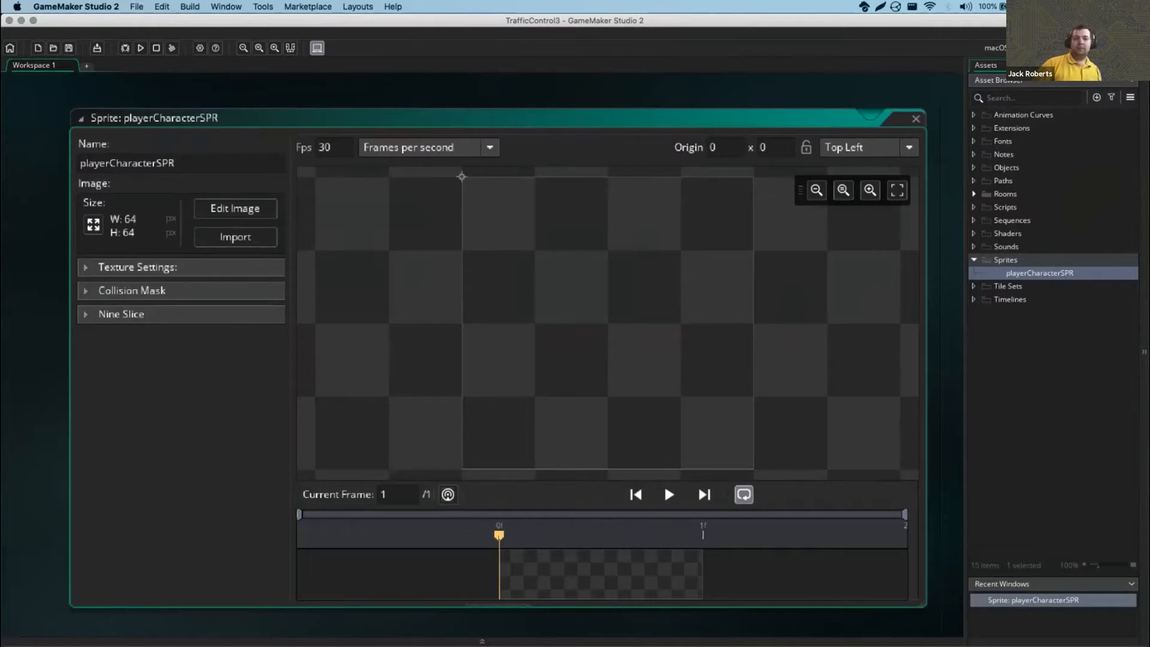
pyautogui.hotkey('ctrl', 'Right')
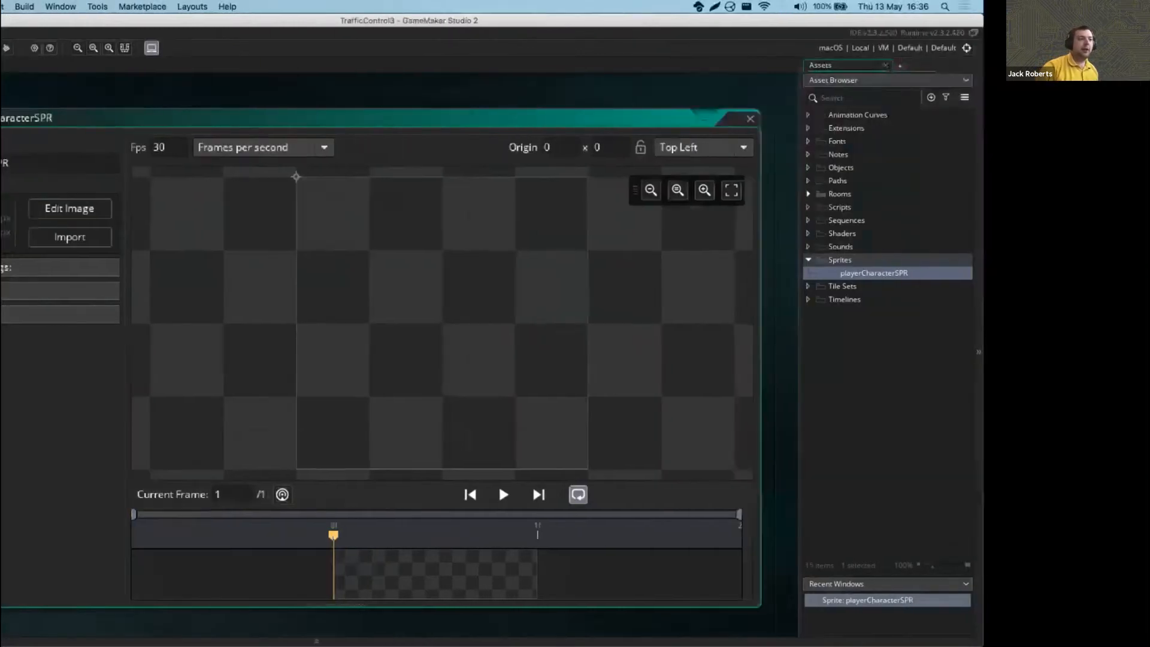
pyautogui.press('Right')
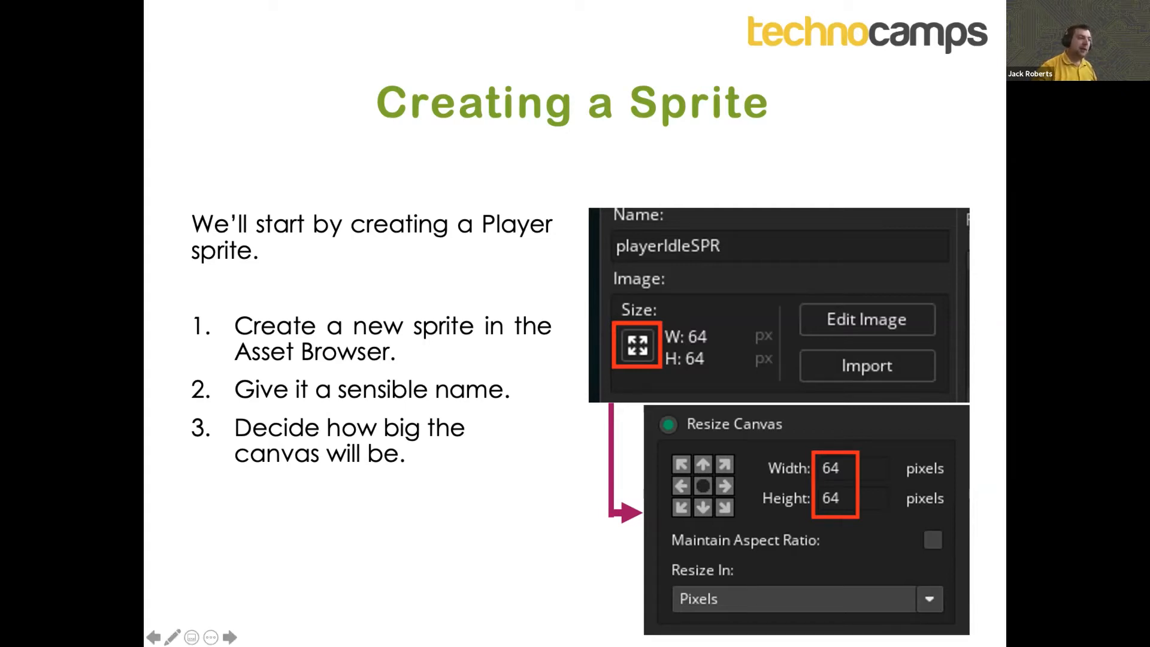
pyautogui.hotkey('ctrl', 'Left')
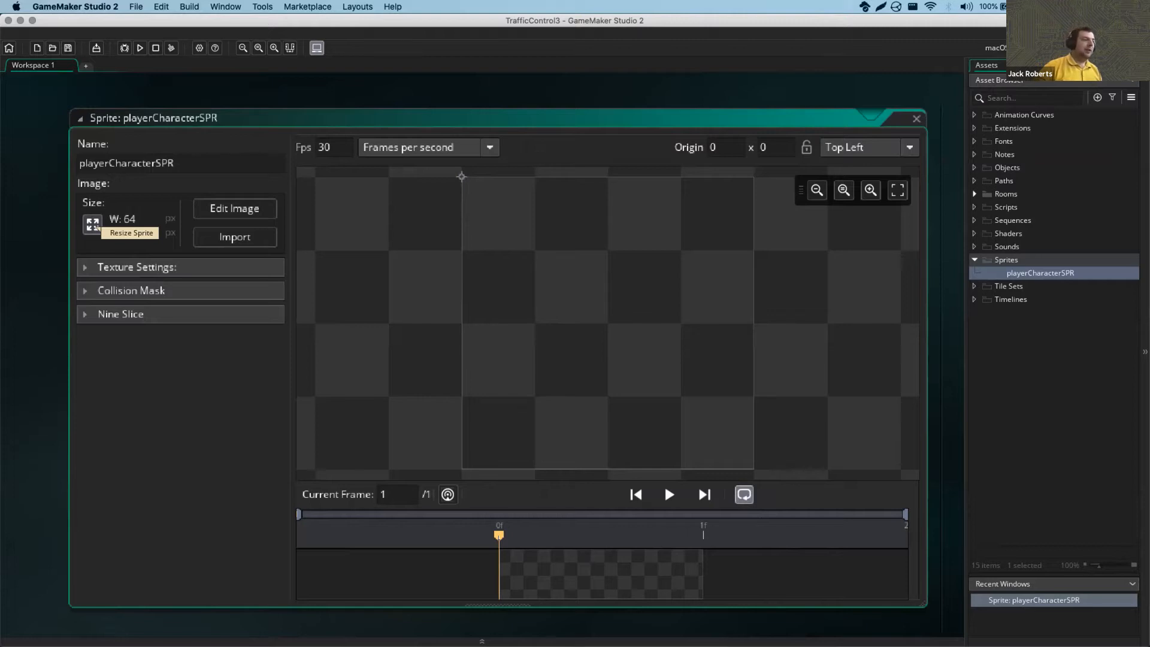
# Choose Resize Canvas in the sprite's resize properties, keep width and height at 64 pixels, and close the dialog
pyautogui.click(93, 225)
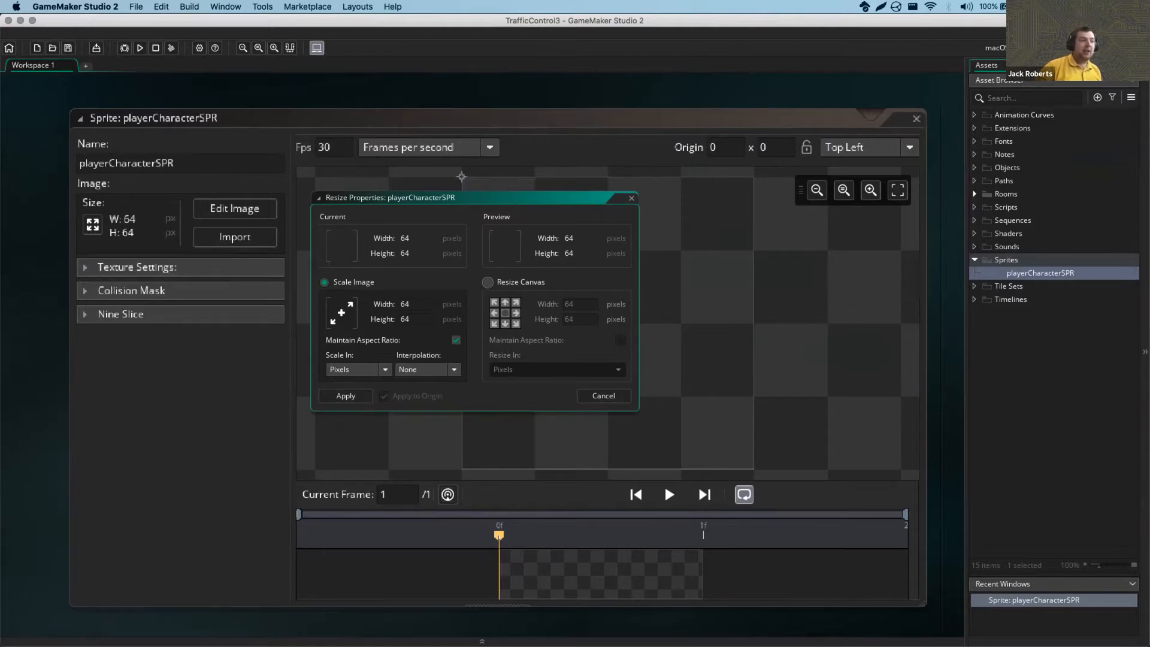
pyautogui.click(487, 282)
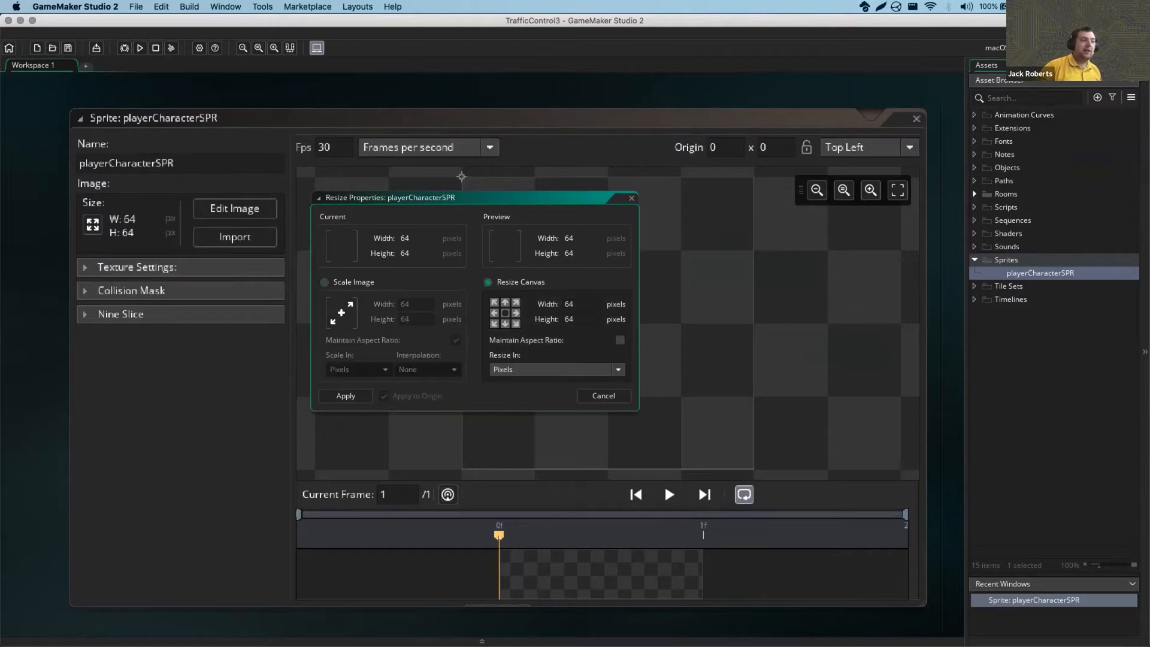
pyautogui.press('super+a')
pyautogui.press('Tab')
pyautogui.hotkey('shift', 'Tab')
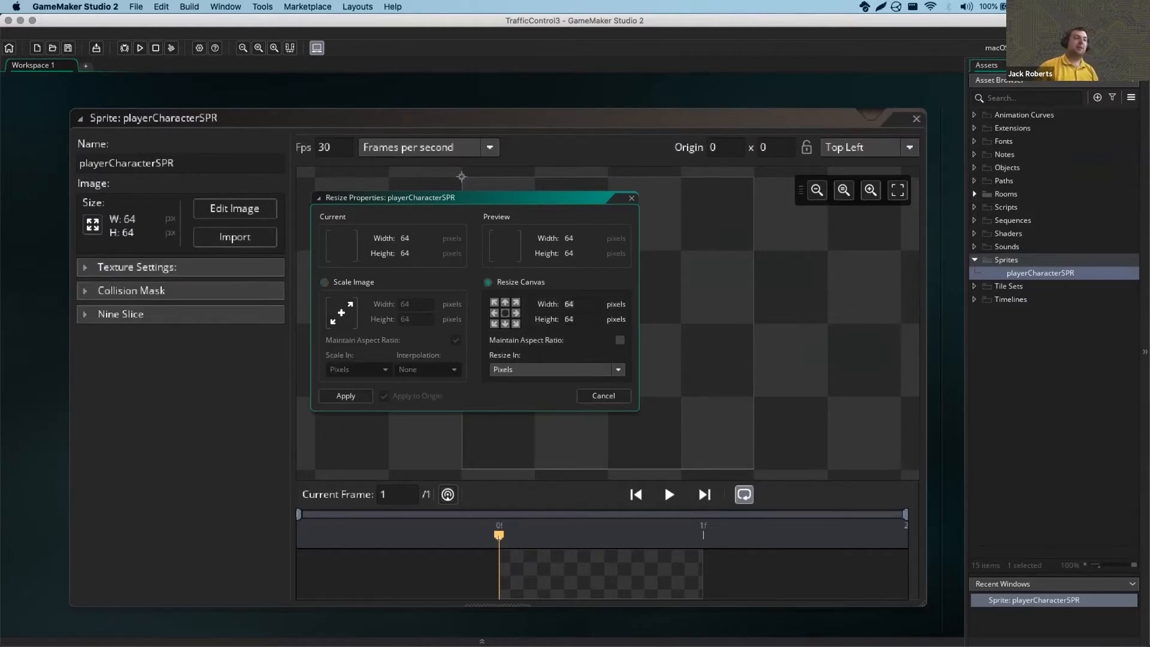
pyautogui.press('Tab')
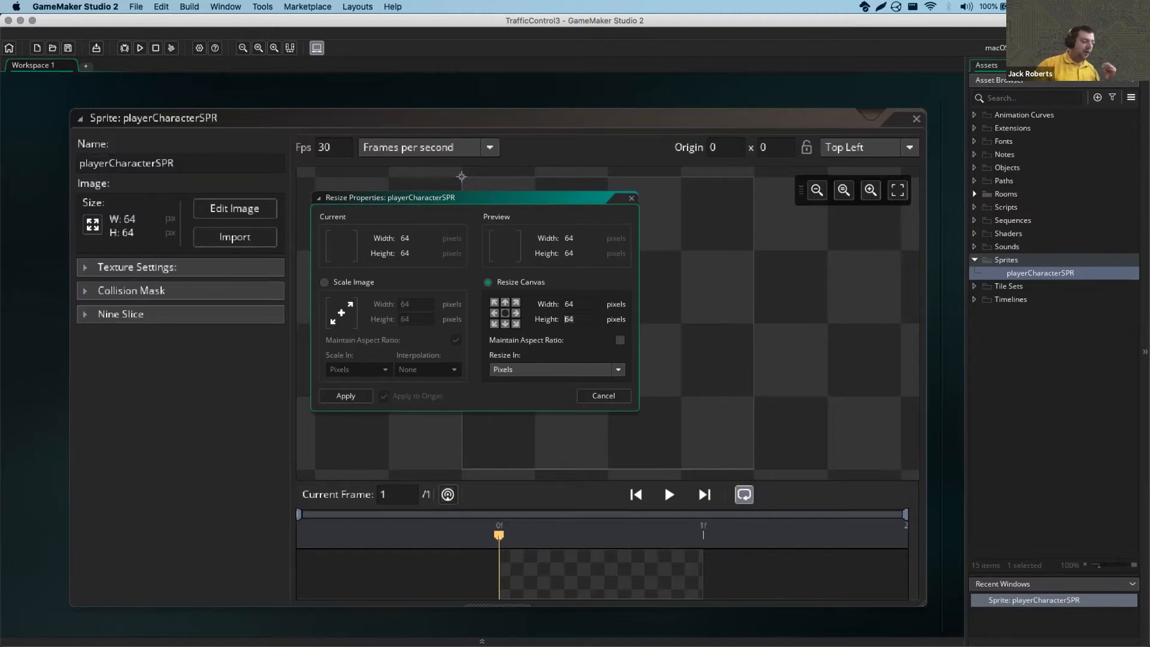
pyautogui.click(574, 319)
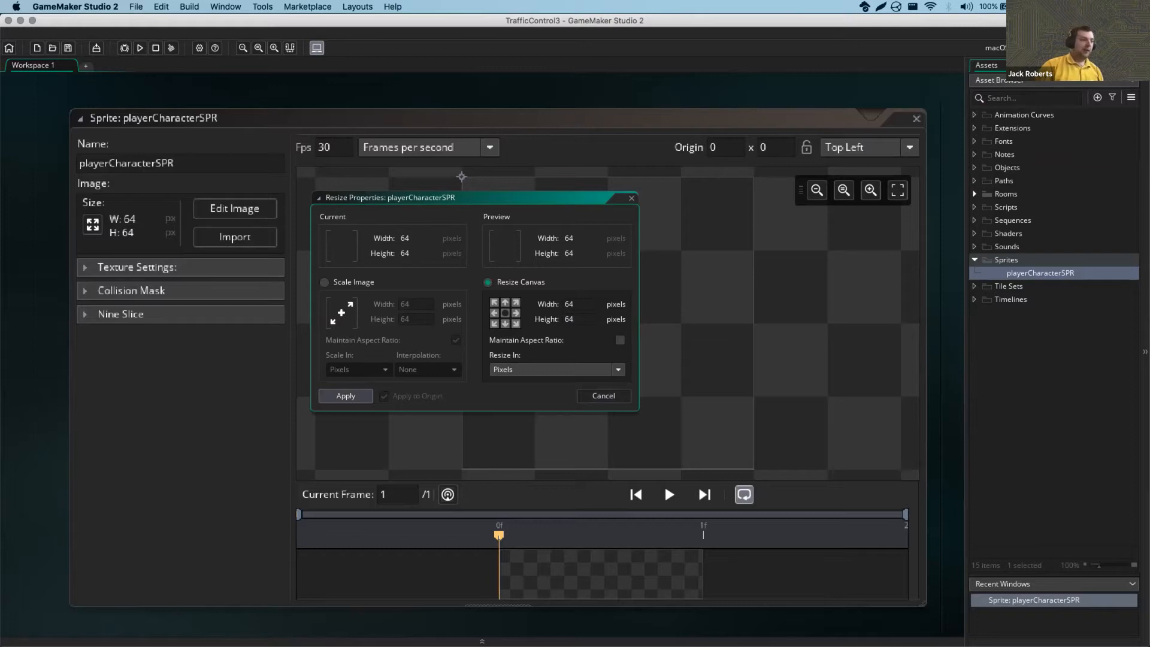
pyautogui.press('Return')
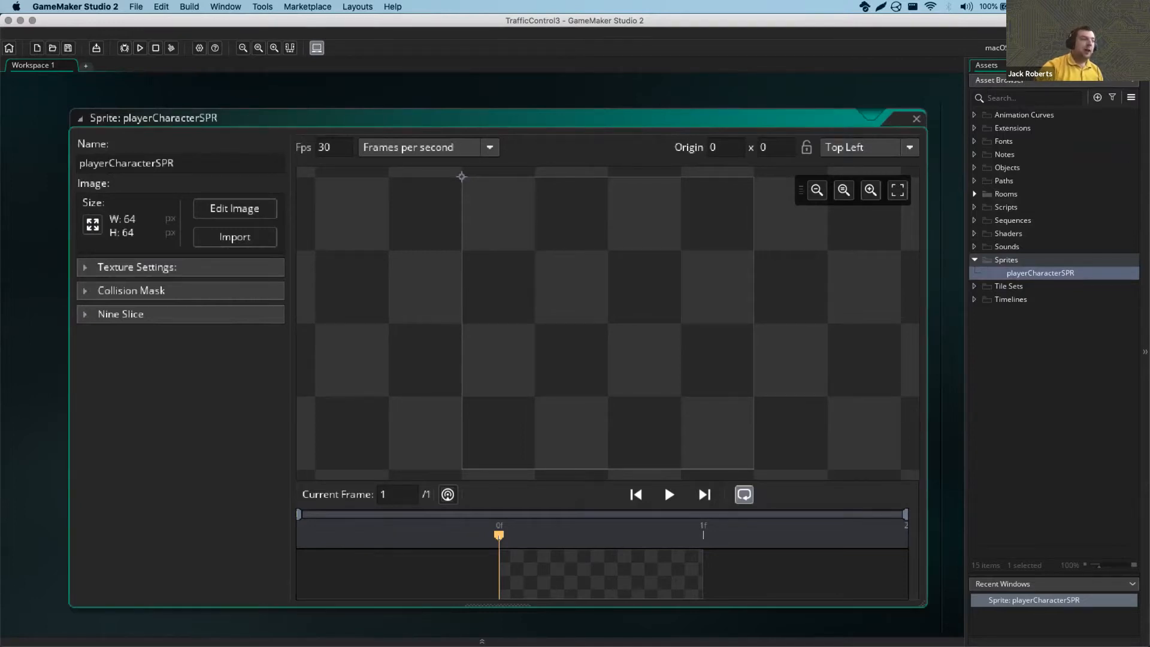
pyautogui.hotkey('ctrl', 'Right')
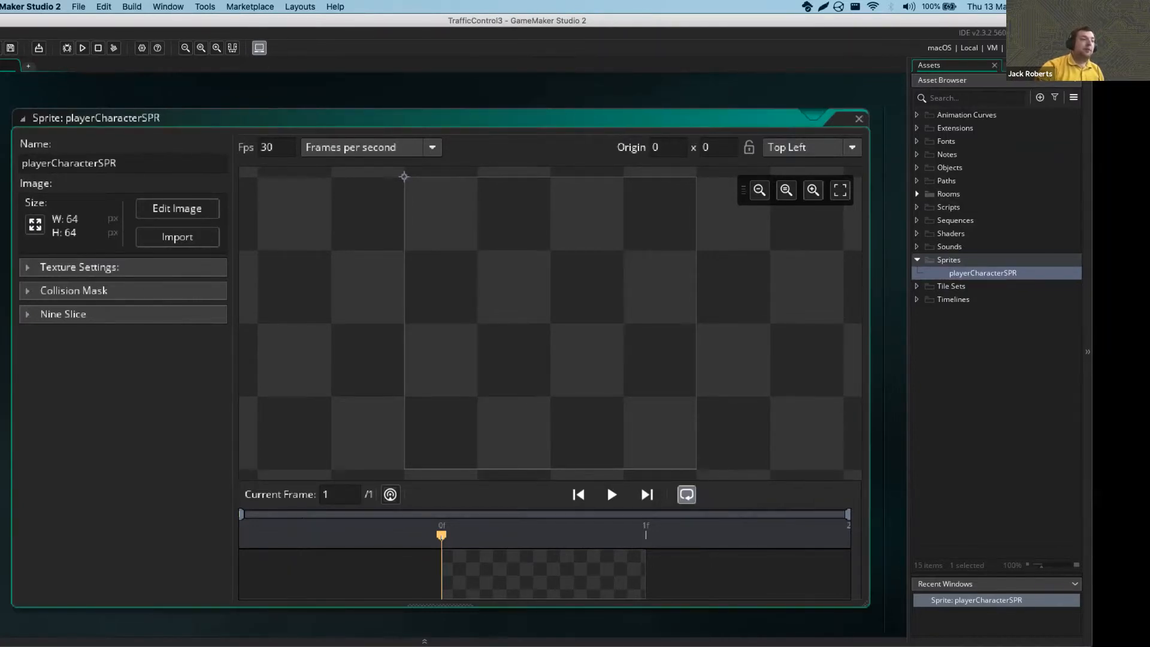
pyautogui.press('Right')
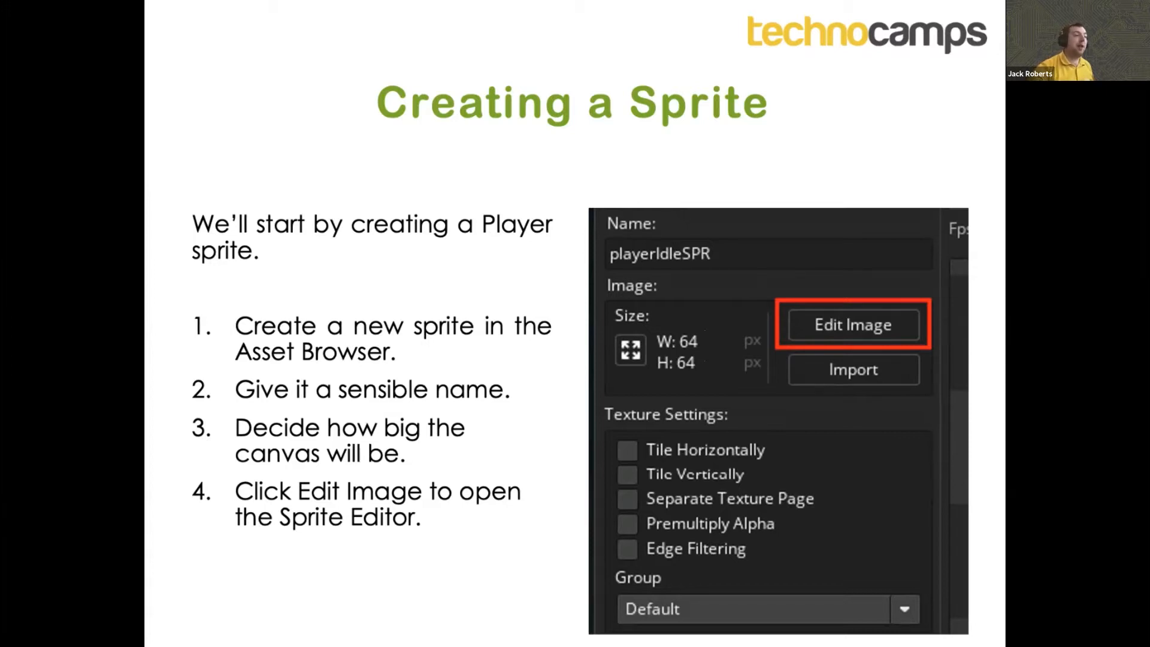
pyautogui.press('super+Tab')
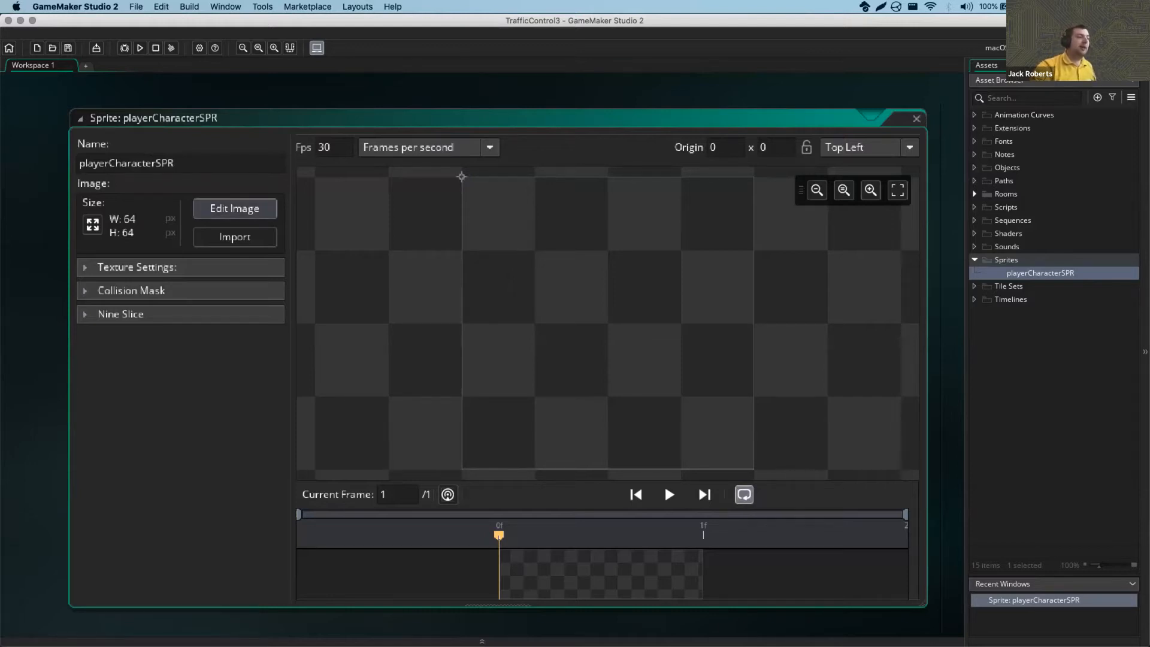
# Open the sprite's image for editing and draw a black stick figure with a round brush of size 5
pyautogui.click(206, 215)
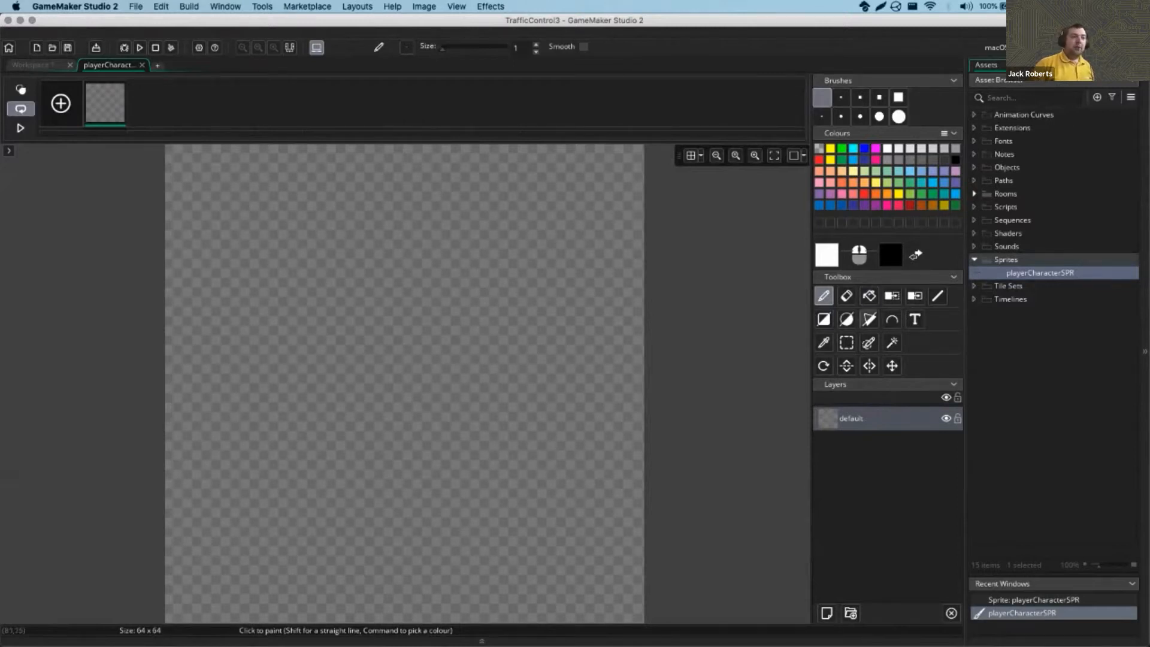
pyautogui.click(955, 159)
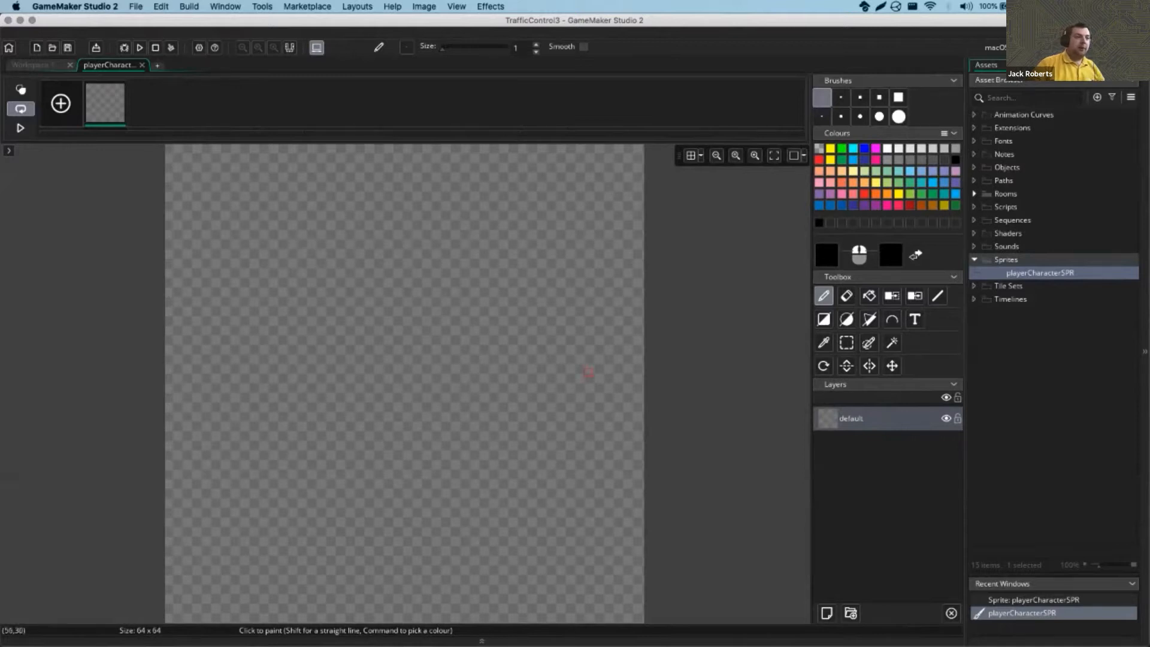
pyautogui.click(879, 97)
pyautogui.click(859, 116)
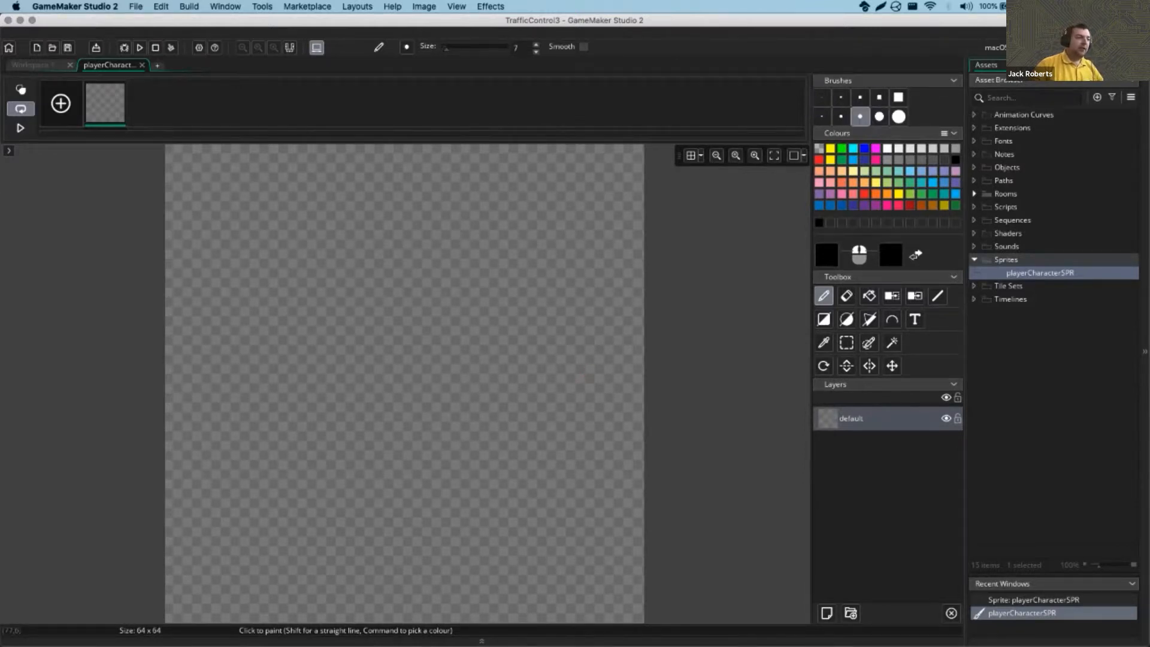
pyautogui.click(841, 116)
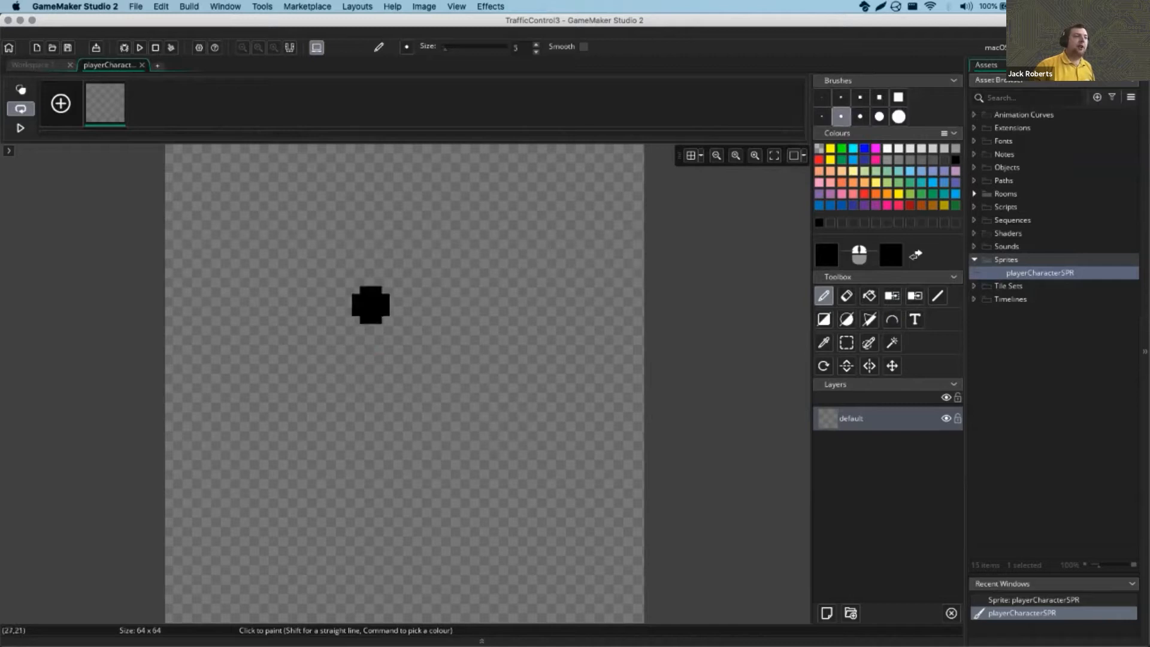
pyautogui.moveTo(411, 223)
pyautogui.mouseDown()
pyautogui.moveTo(341, 358)
pyautogui.moveTo(416, 222)
pyautogui.mouseUp()
pyautogui.moveTo(386, 375)
pyautogui.mouseDown()
pyautogui.moveTo(381, 539)
pyautogui.moveTo(302, 605)
pyautogui.mouseUp()
pyautogui.moveTo(400, 566); pyautogui.dragTo(506, 611)
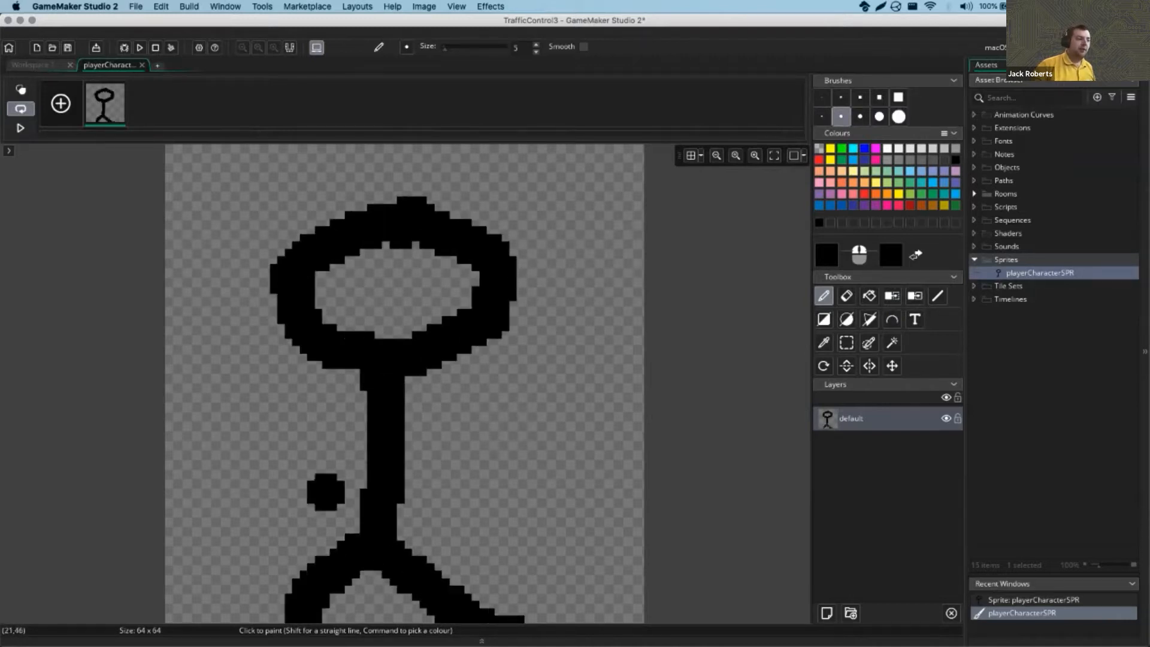
pyautogui.moveTo(251, 424); pyautogui.dragTo(583, 410)
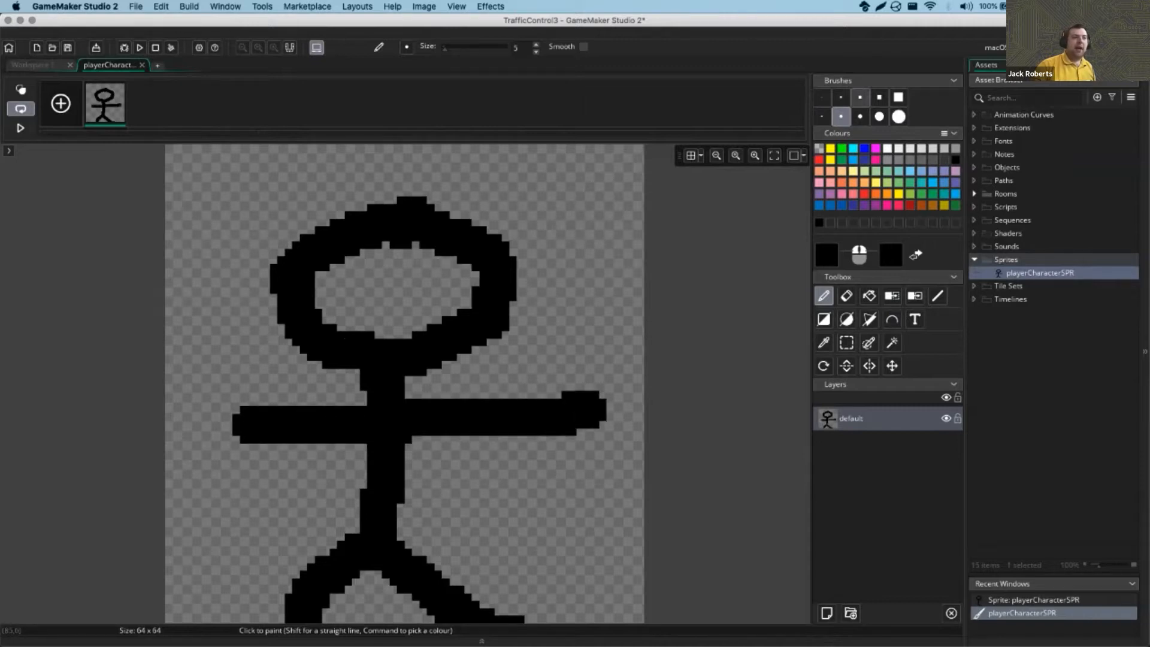
# Draw a green hat on the stick figure's head with a round brush of size 3
pyautogui.click(822, 117)
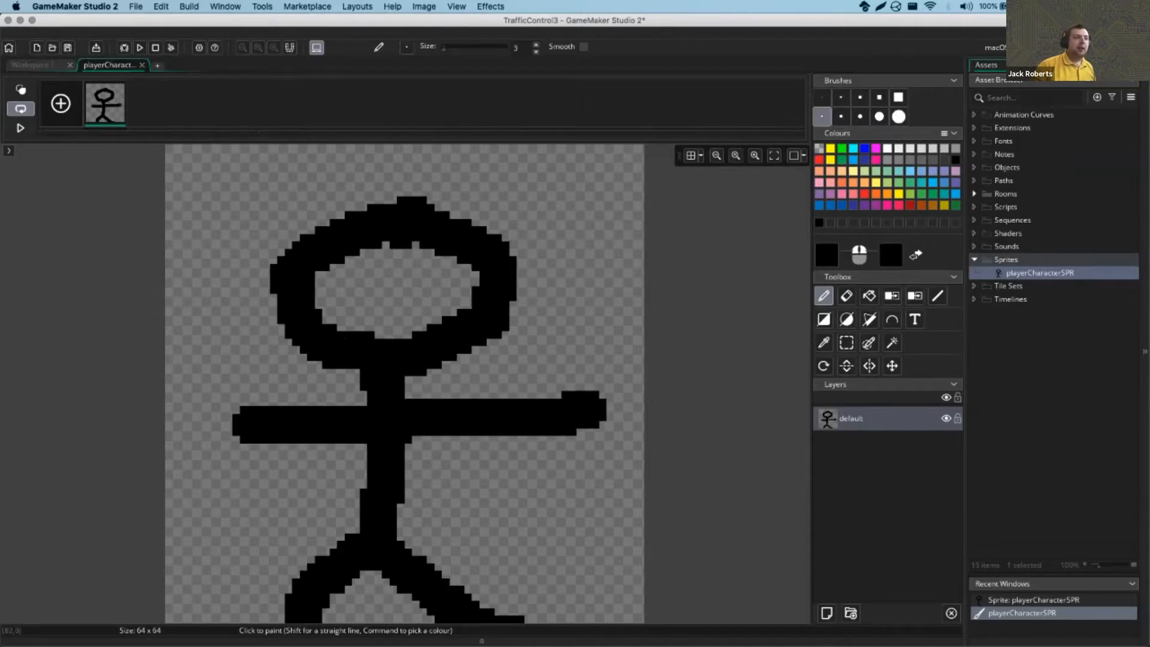
pyautogui.click(841, 148)
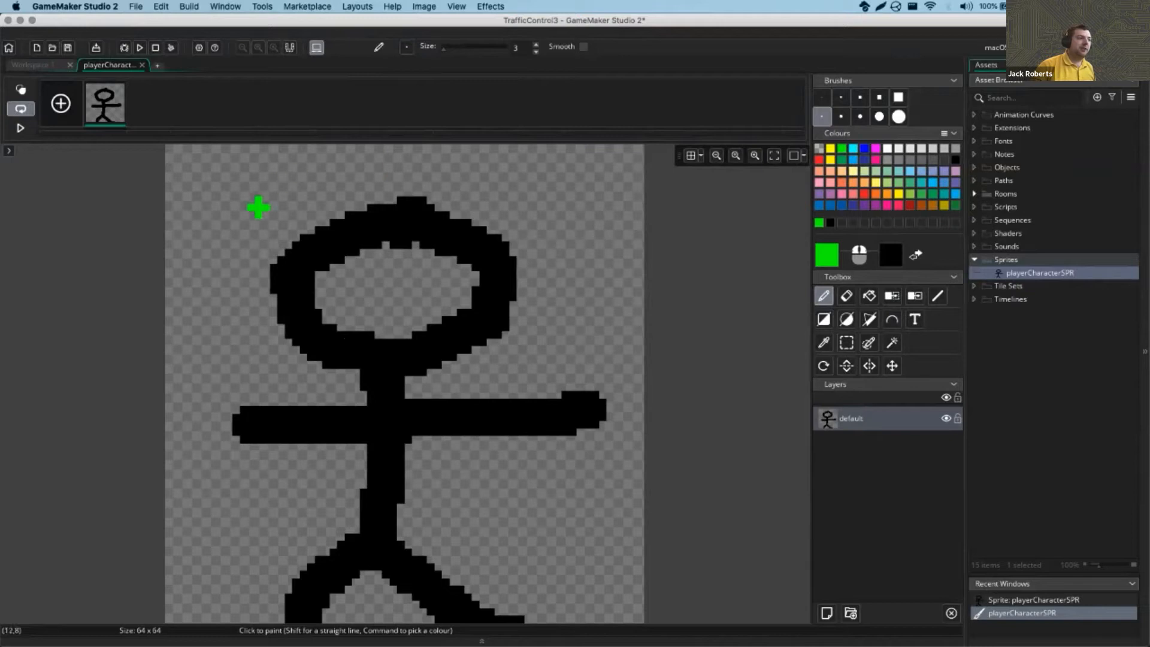
pyautogui.moveTo(270, 205); pyautogui.dragTo(569, 214)
pyautogui.moveTo(312, 197)
pyautogui.mouseDown()
pyautogui.moveTo(389, 152)
pyautogui.moveTo(529, 185)
pyautogui.mouseUp()
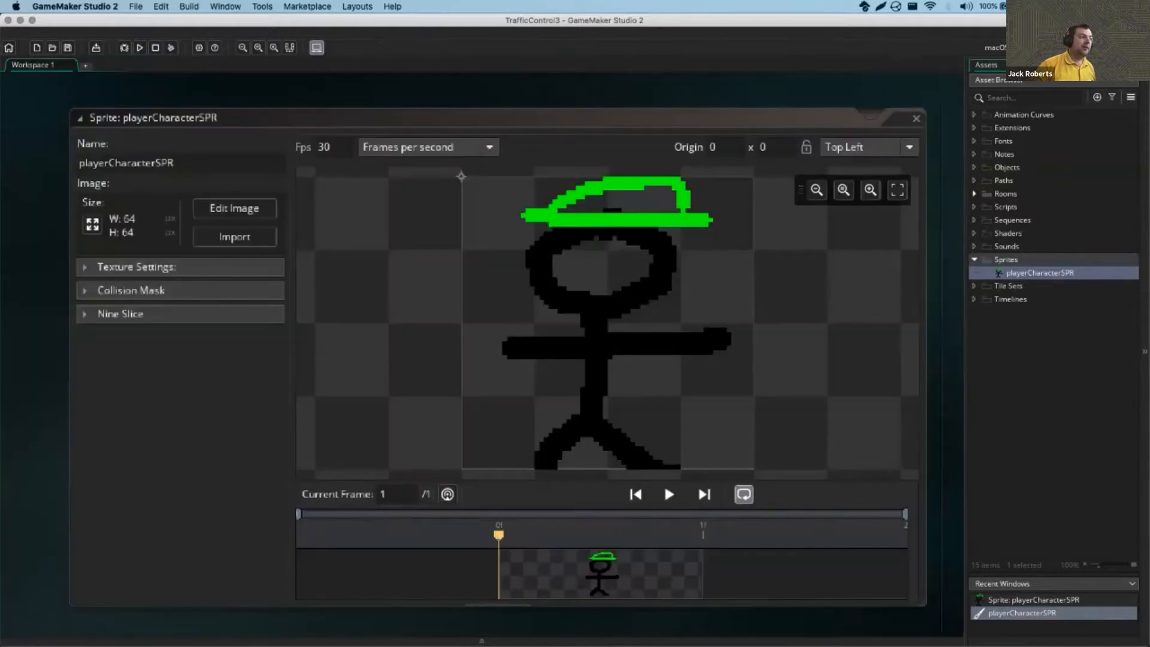
# Import the white-outlined digging worker image from the Technocamps graphics files into playerCharacterSPR, accepting that it replaces the drawn figure
pyautogui.click(234, 237)
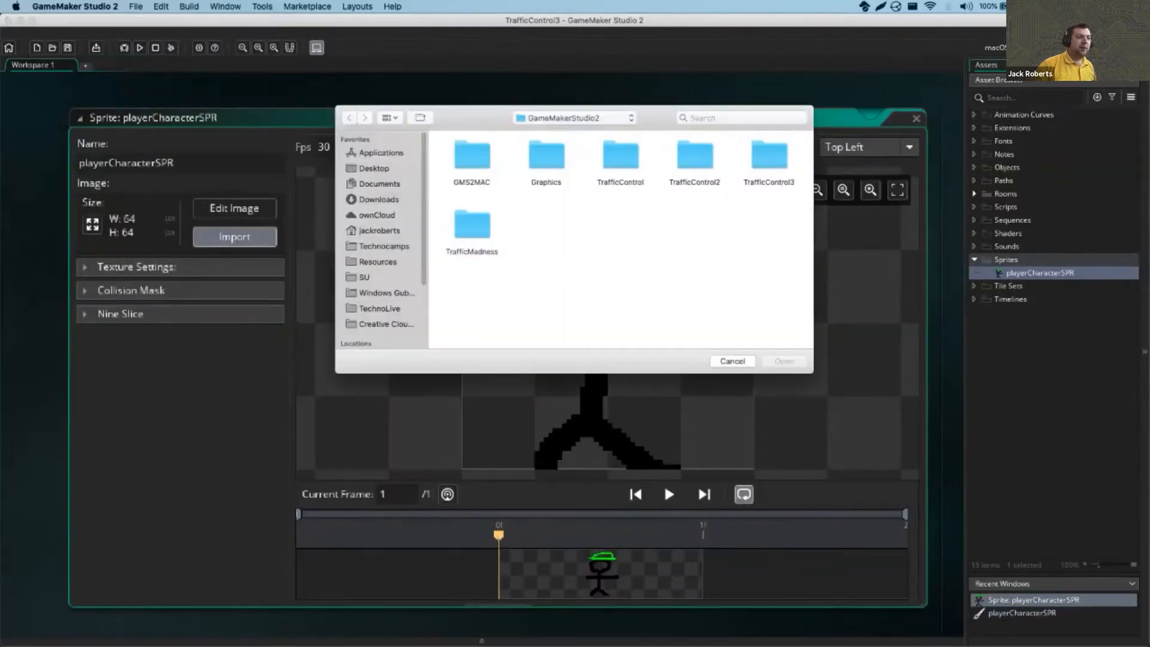
pyautogui.doubleClick(545, 162)
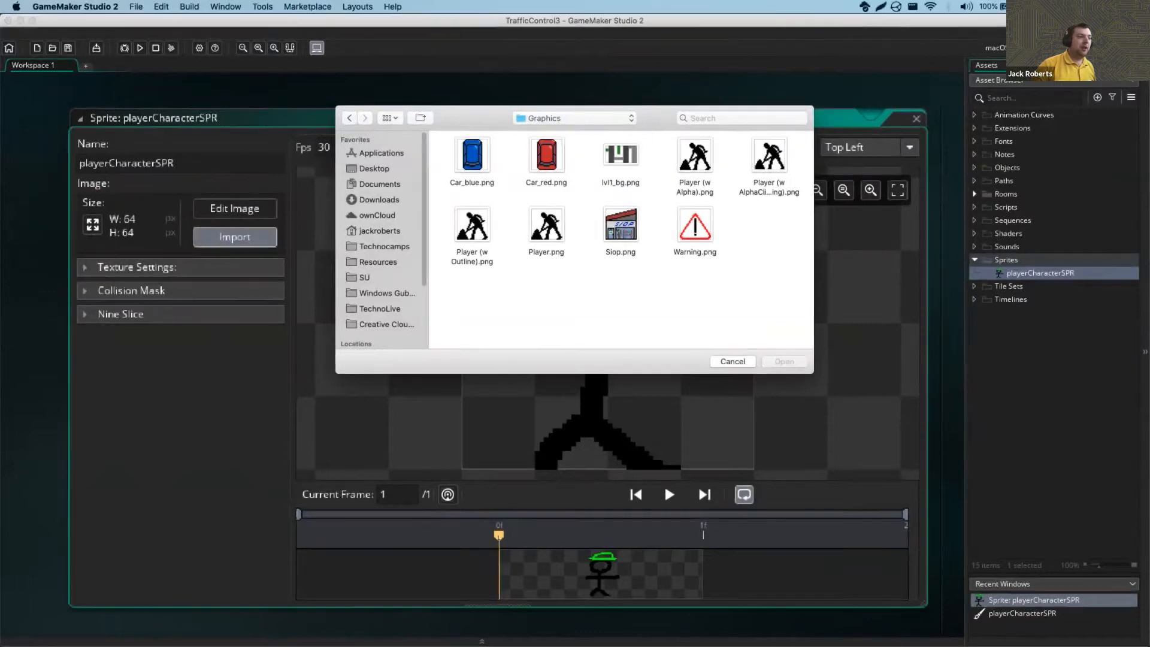
pyautogui.click(383, 246)
pyautogui.doubleClick(464, 162)
pyautogui.doubleClick(531, 161)
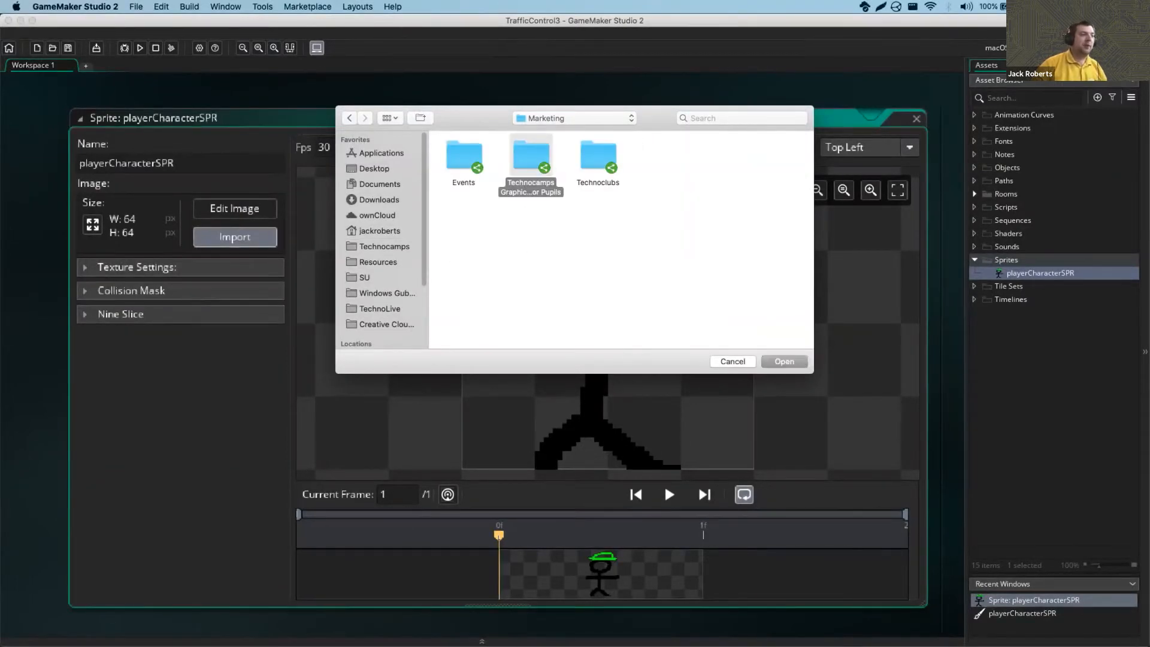
pyautogui.doubleClick(530, 161)
pyautogui.doubleClick(620, 156)
pyautogui.doubleClick(546, 225)
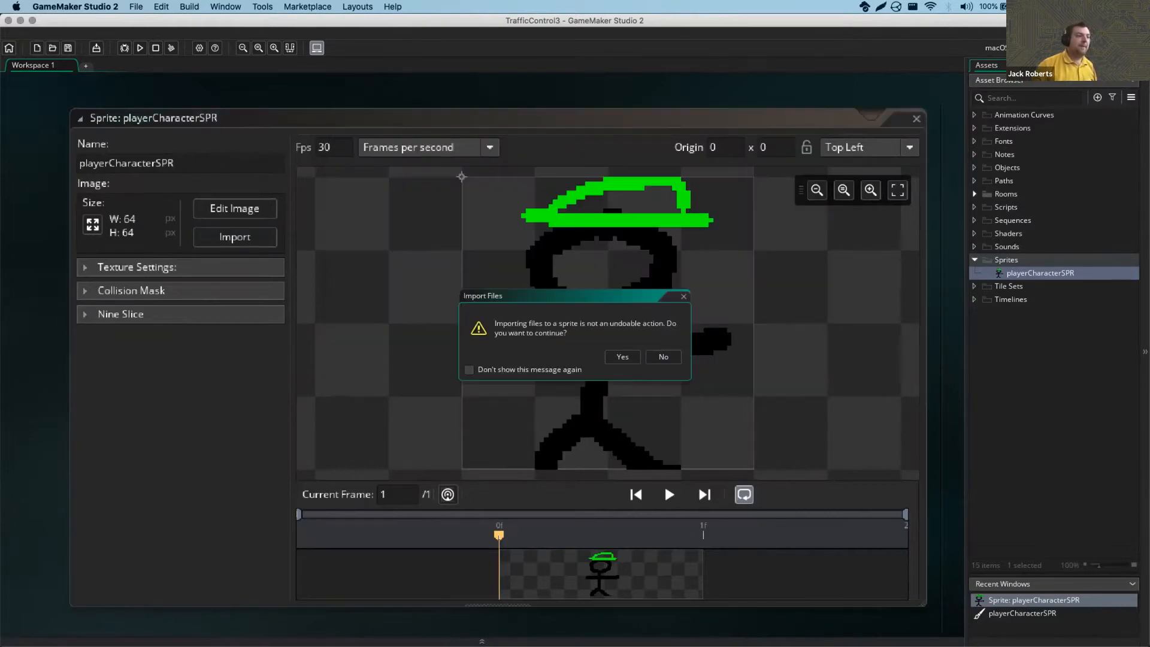
pyautogui.click(622, 356)
# Open the imported worker image in the image editor, compare it with the sprite window, and close the editor
pyautogui.click(235, 208)
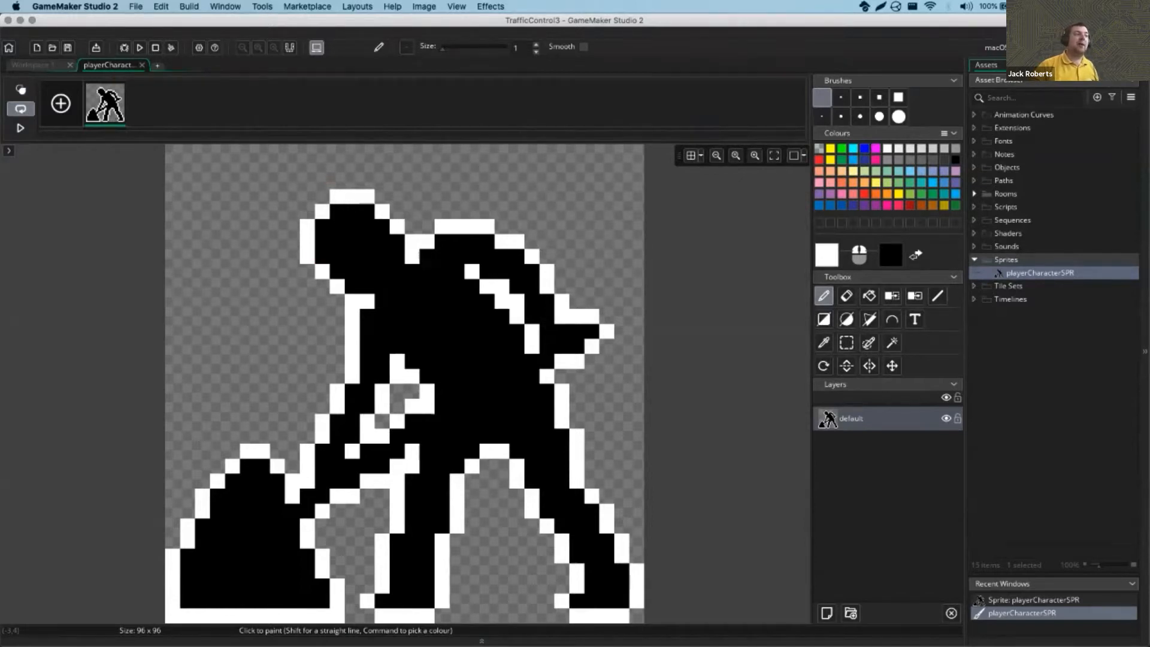
pyautogui.click(49, 64)
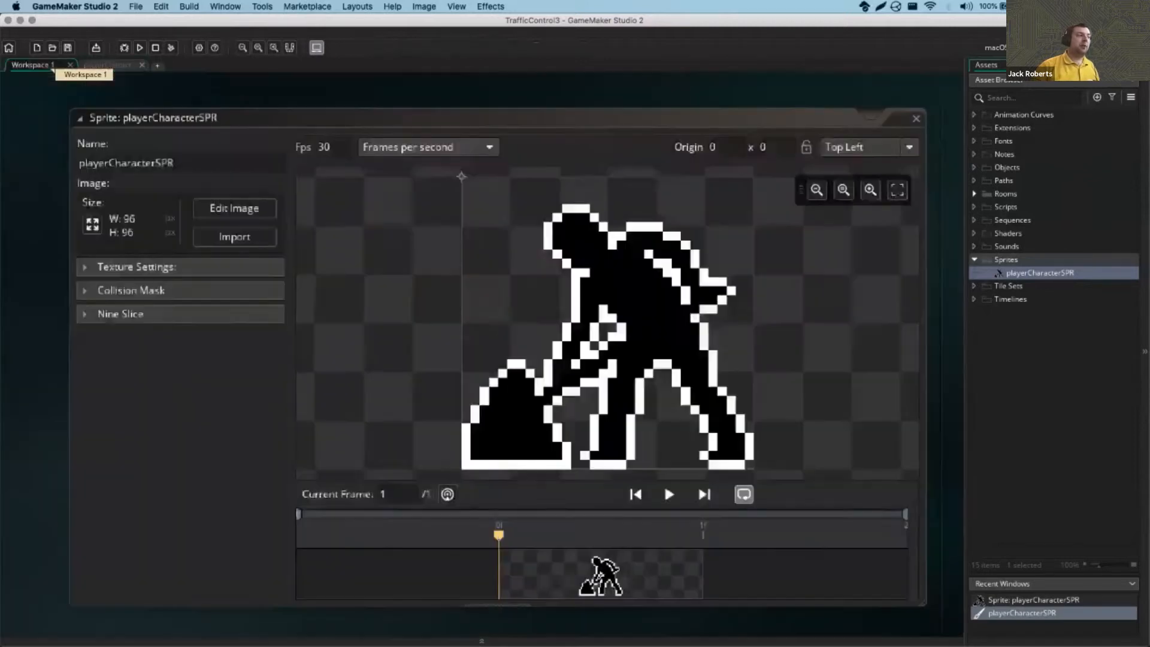
pyautogui.click(106, 65)
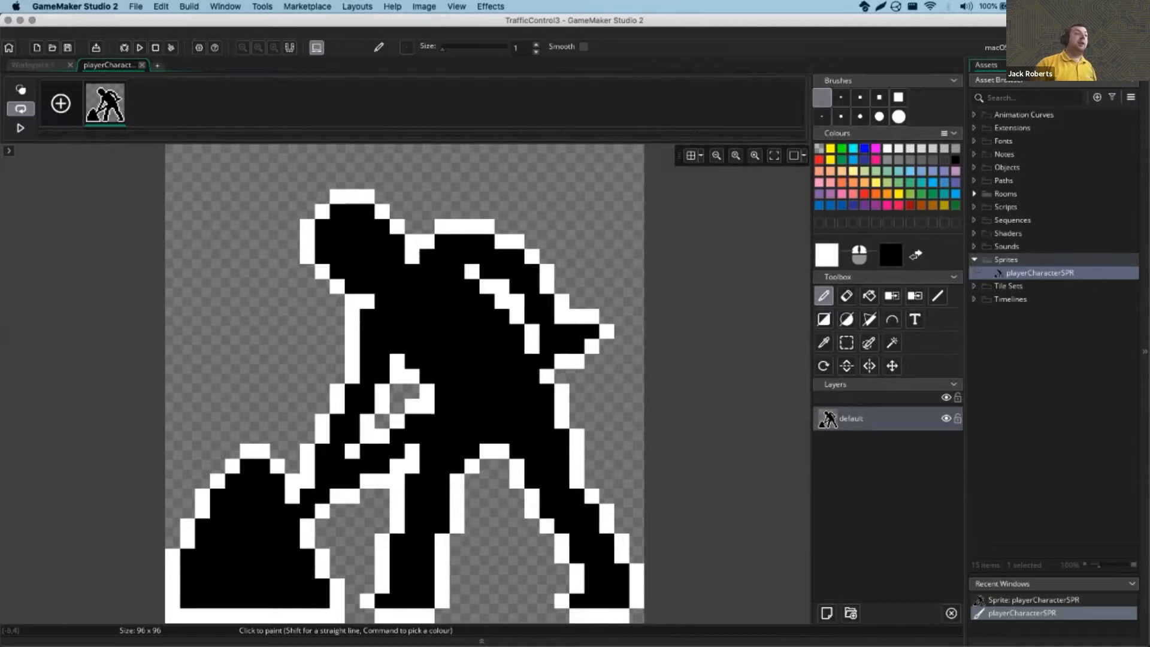
pyautogui.click(141, 65)
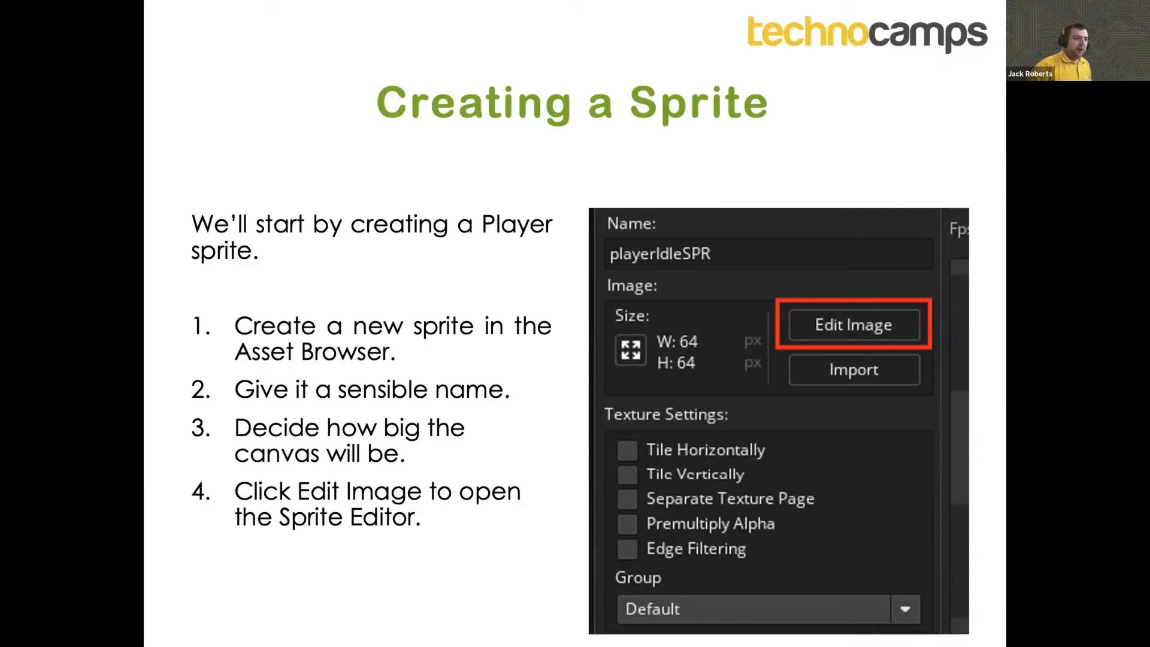
pyautogui.press('Right')
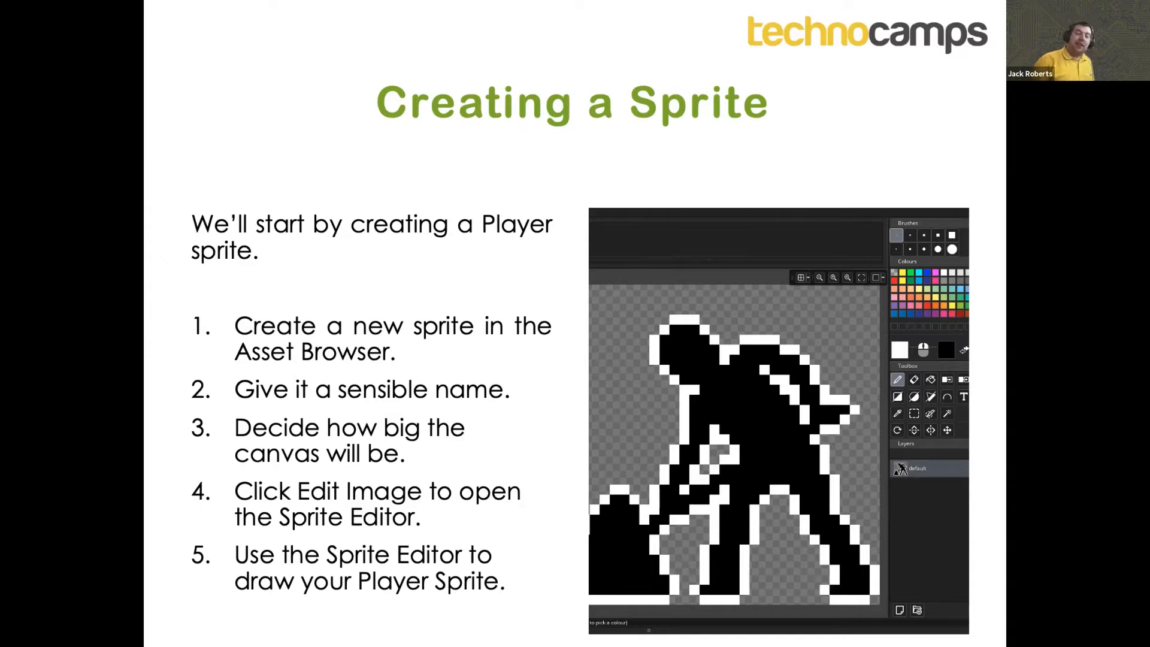
pyautogui.press('Right')
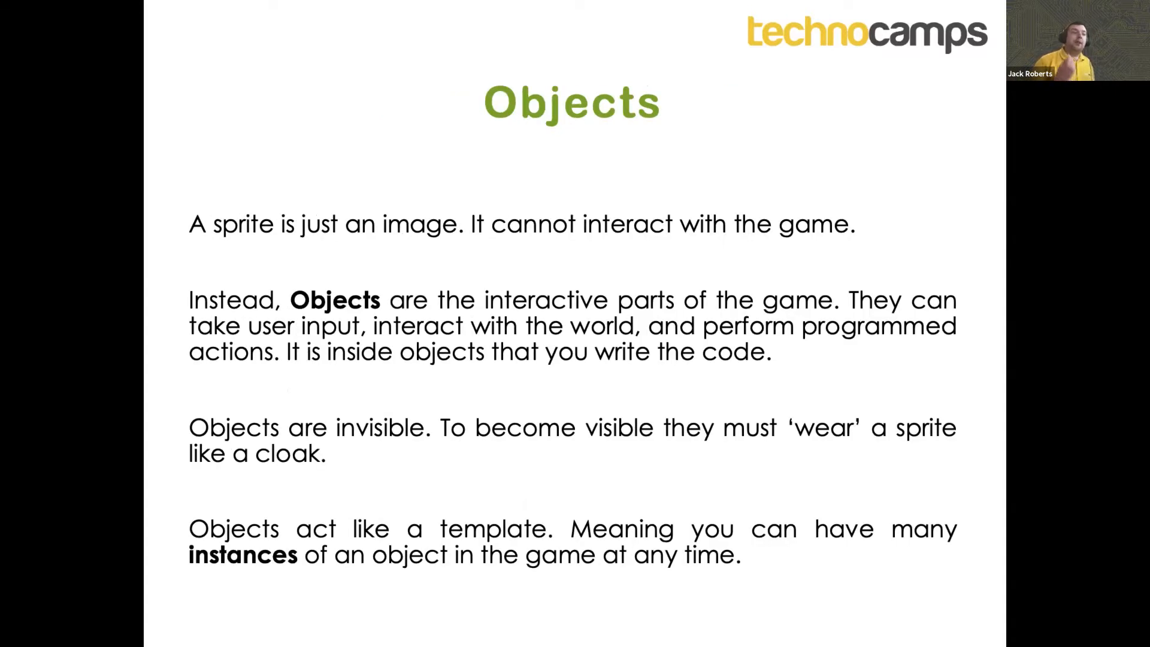
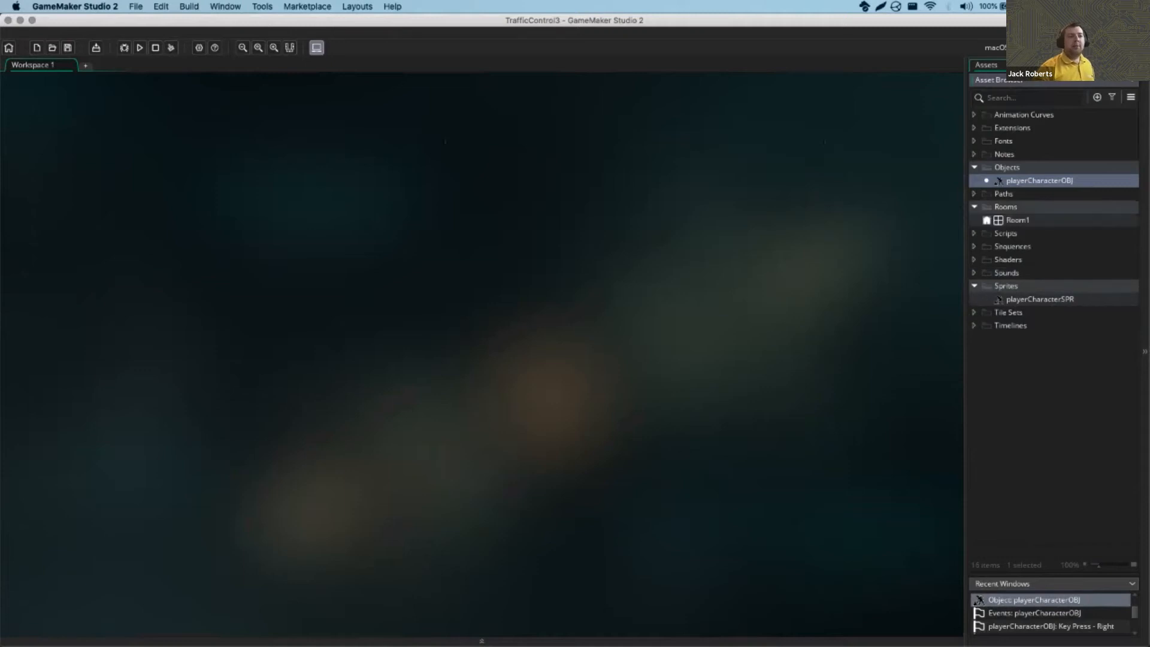
pyautogui.click(1006, 207)
pyautogui.click(1017, 219)
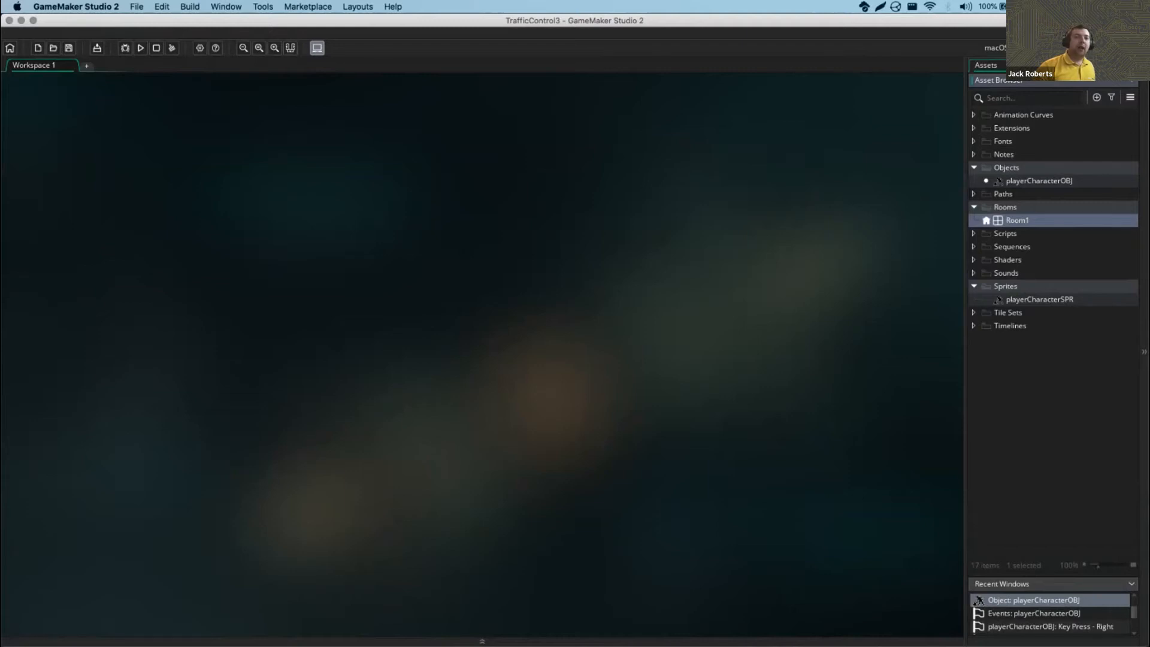
pyautogui.rightClick(1017, 220)
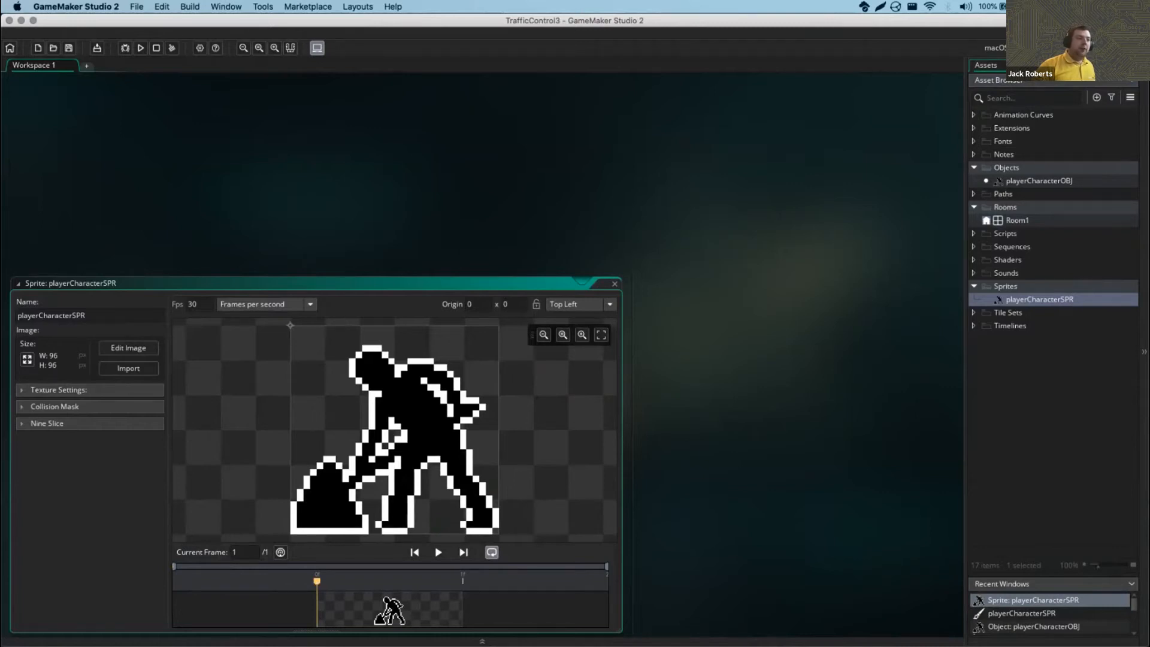
pyautogui.press('super+w')
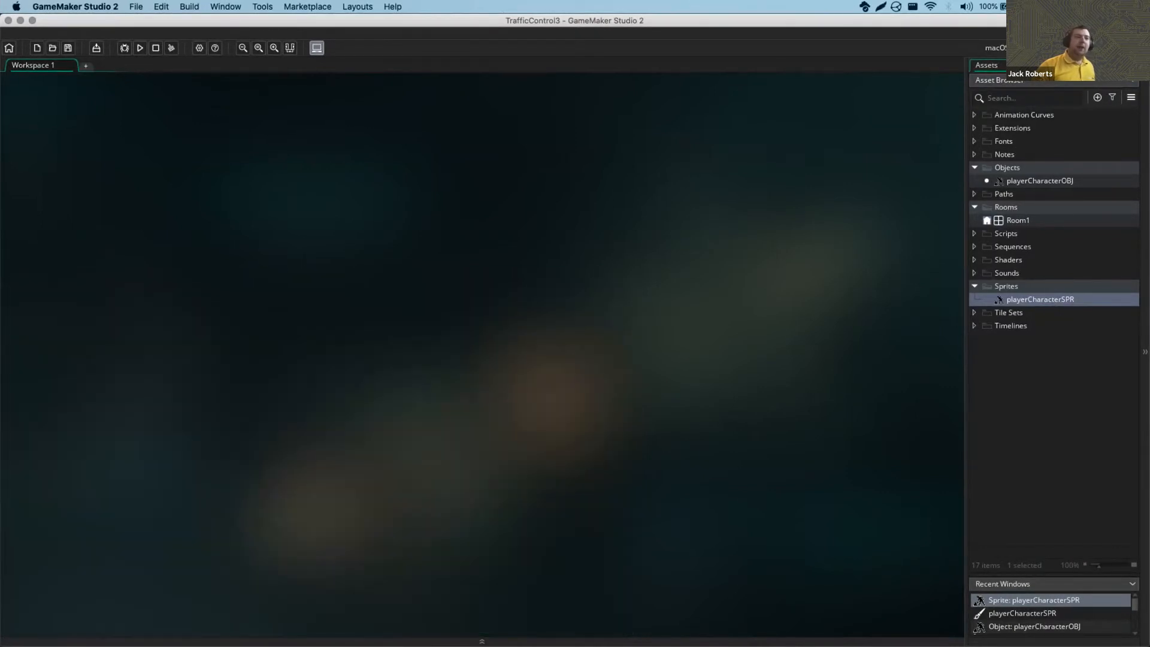
# Rename the room Room1 as Level1 and open it in the room editor
pyautogui.click(1017, 220)
pyautogui.rightClick(1016, 220)
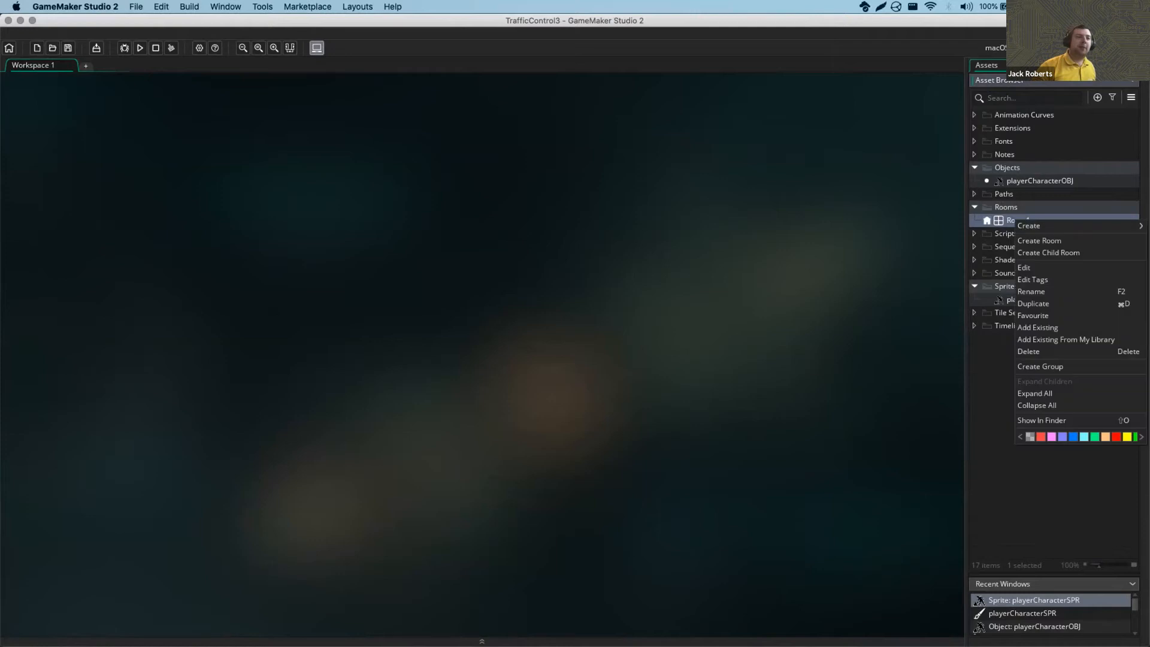
pyautogui.click(1030, 291)
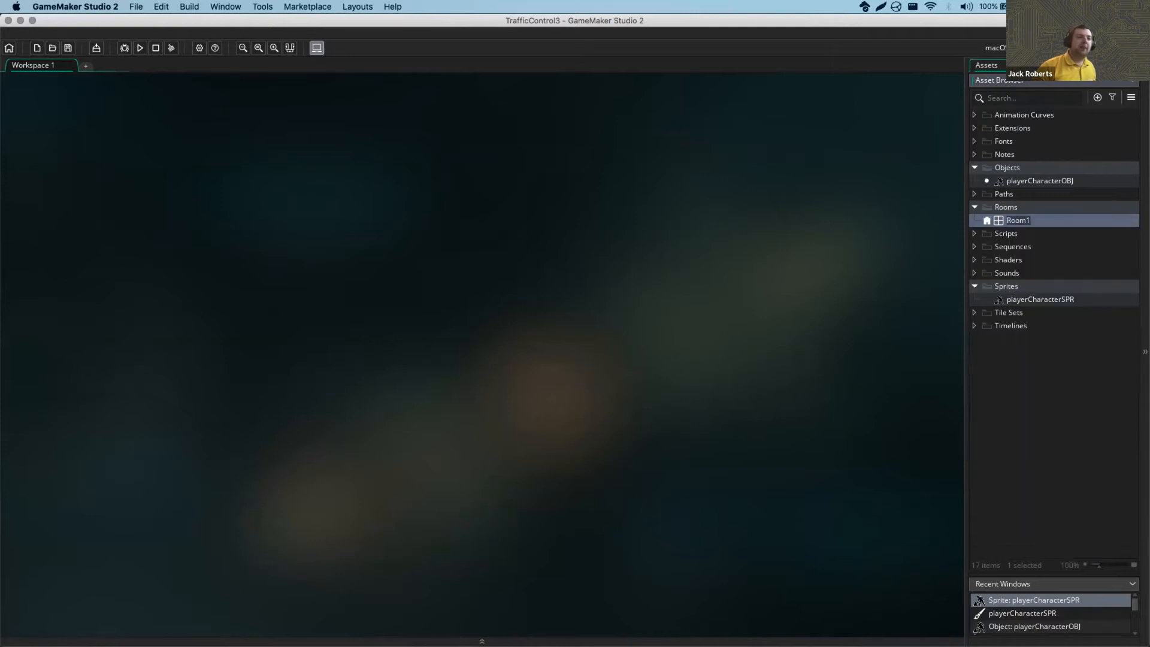
pyautogui.press('BackSpace')
pyautogui.write('Level1')
pyautogui.press('Return')
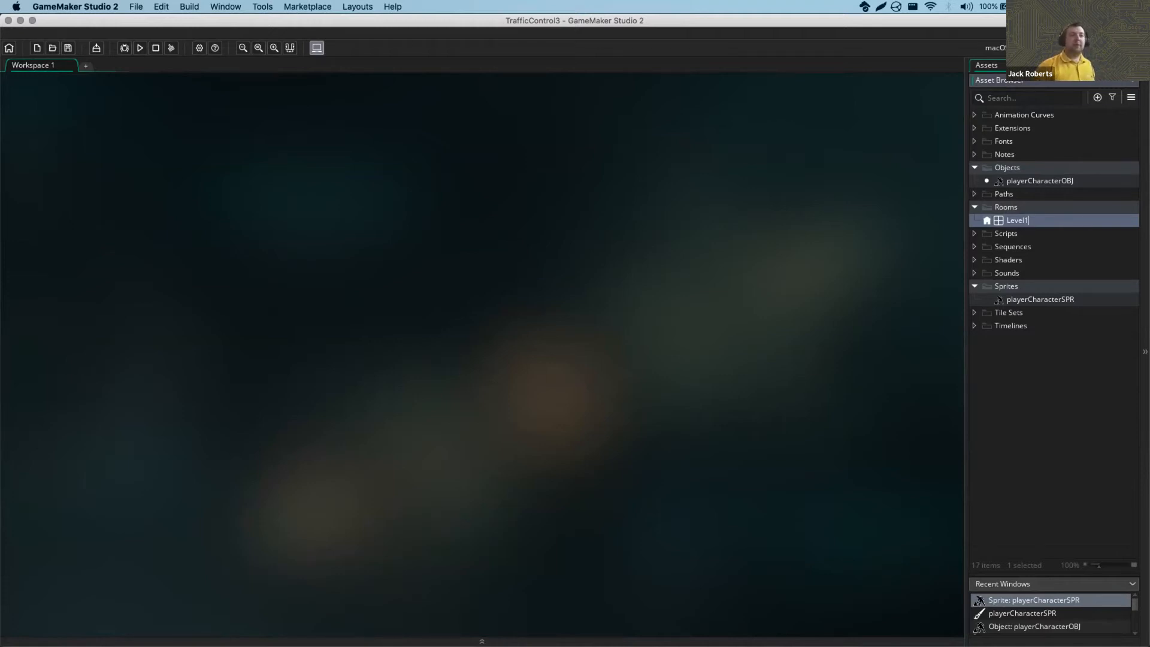
pyautogui.click(1005, 233)
pyautogui.click(1016, 220)
pyautogui.doubleClick(1016, 220)
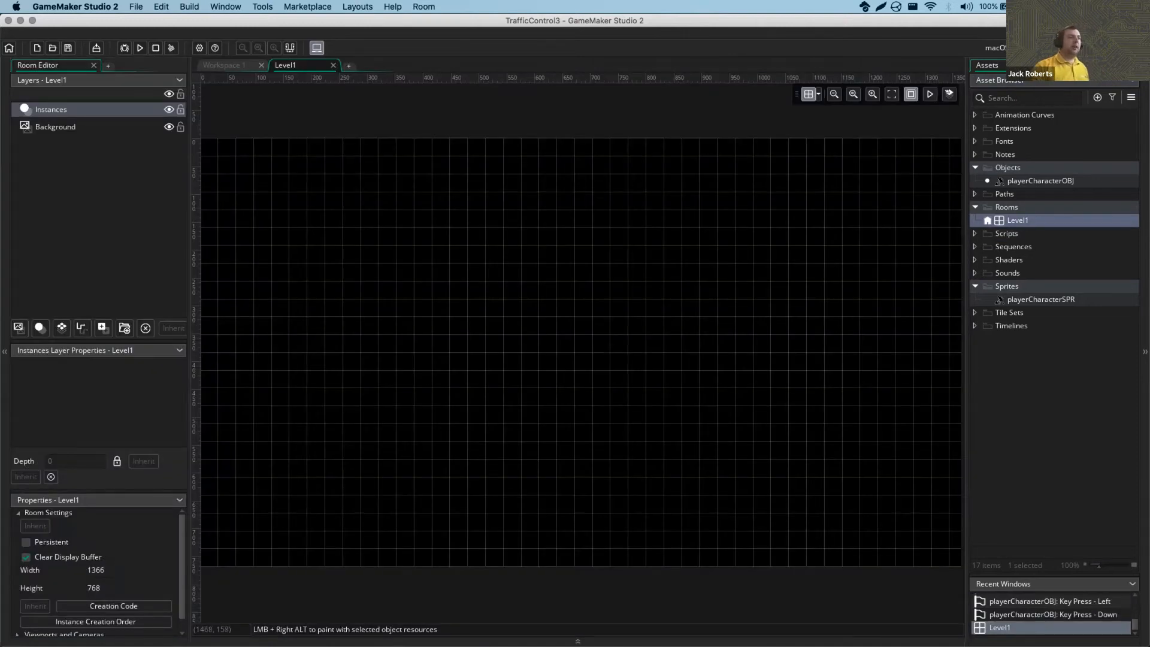
pyautogui.hotkey('ctrl', 'Right')
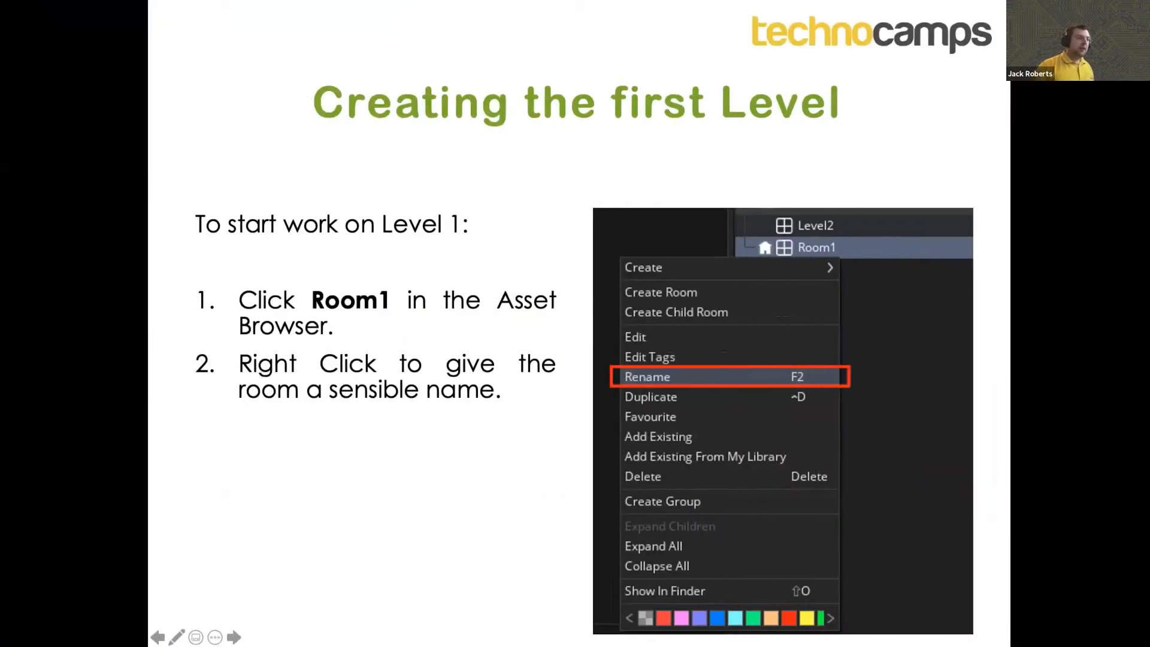
pyautogui.press('Right')
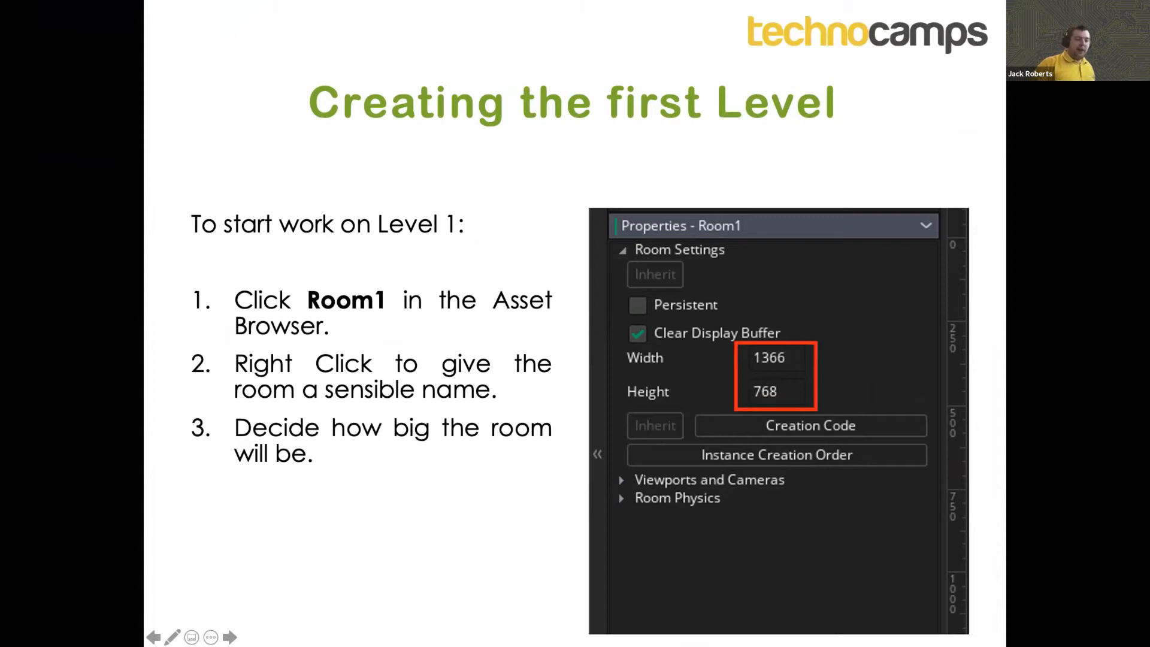
pyautogui.hotkey('ctrl', 'Left')
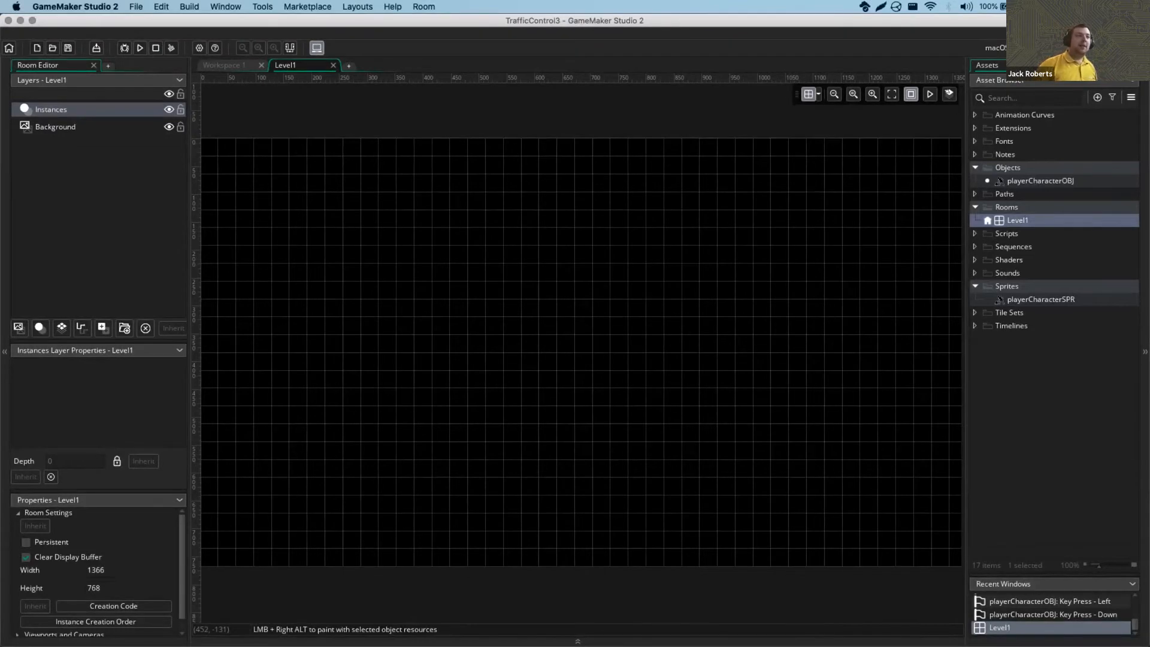
# Fit the whole Level1 room in view and toggle its grid off and back on to examine the layout
pyautogui.click(833, 94)
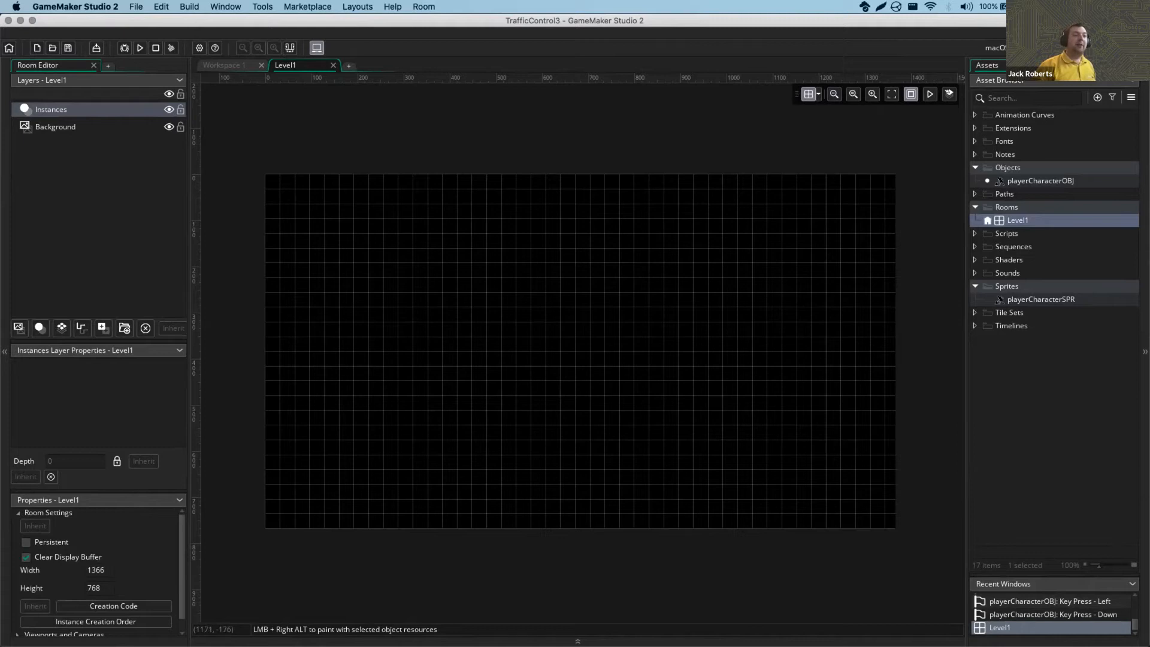
pyautogui.click(808, 94)
pyautogui.click(808, 94)
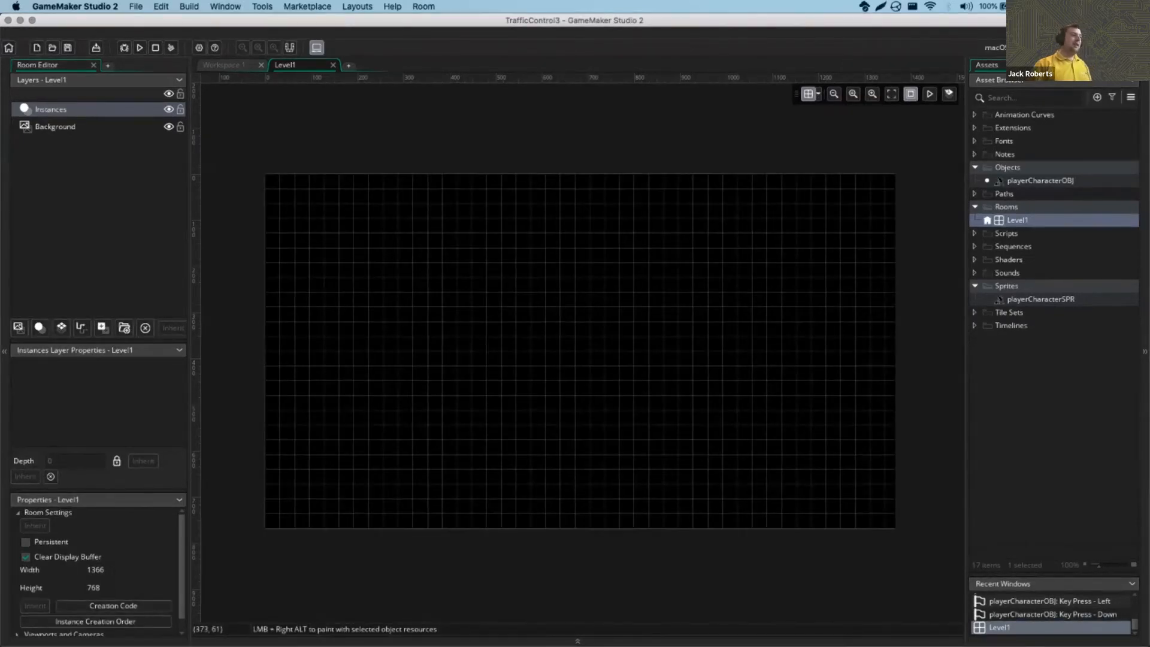
pyautogui.click(834, 94)
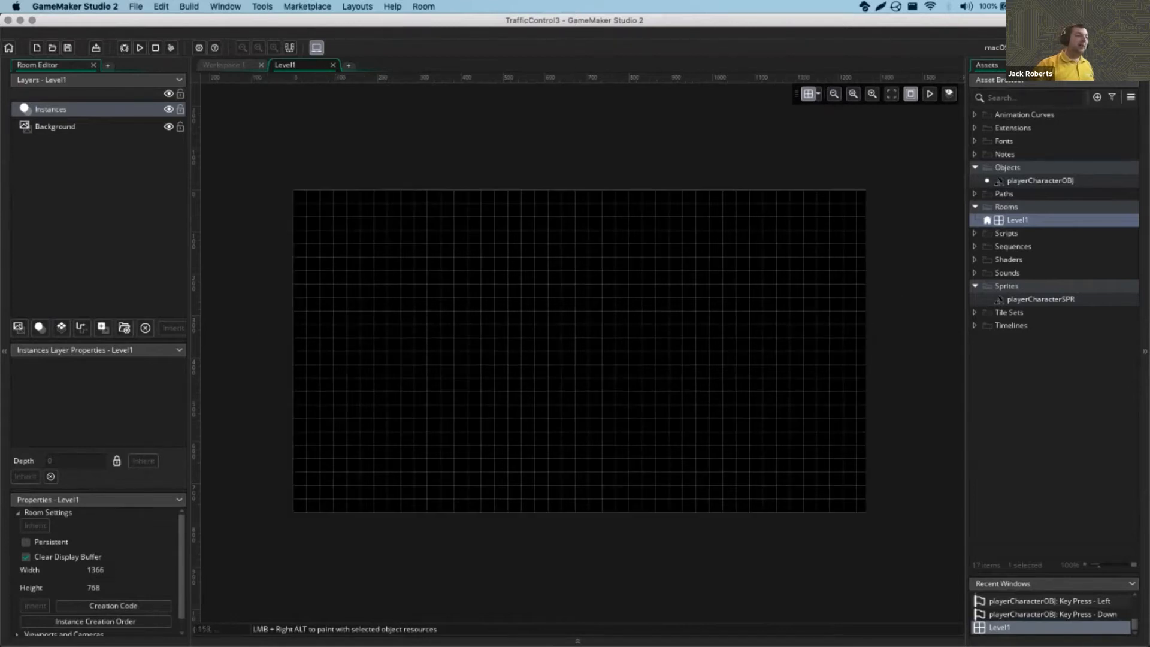
pyautogui.click(872, 94)
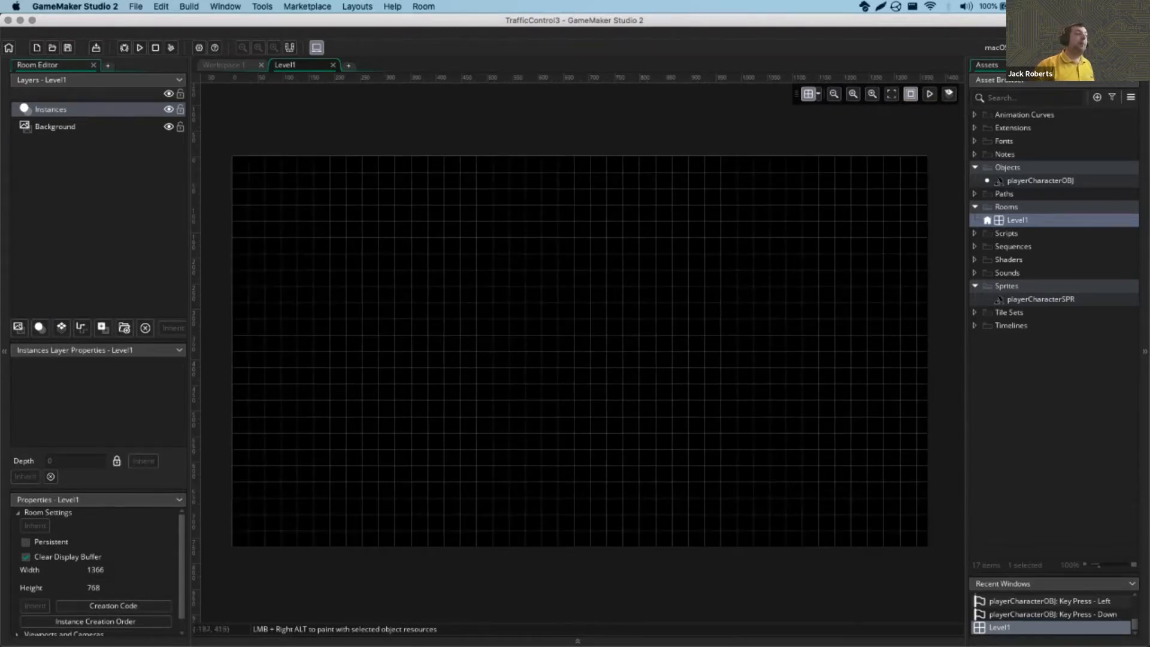
# Enlarge the Level1 room settings area and examine the room's width and height values without editing them
pyautogui.moveTo(136, 339); pyautogui.dragTo(132, 239)
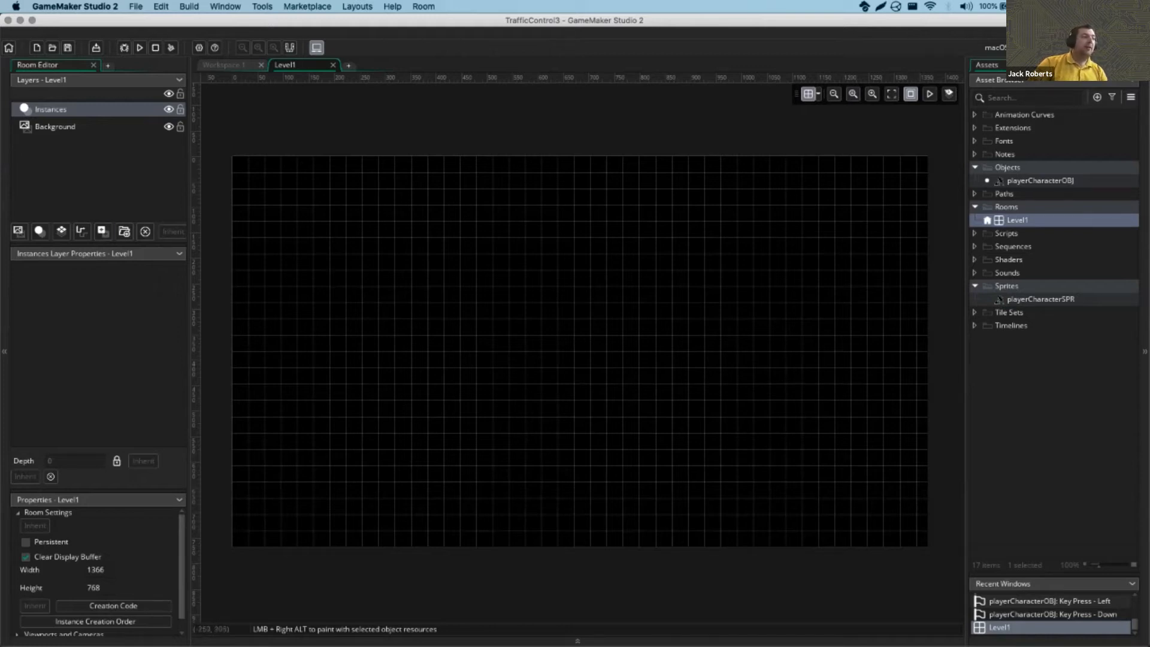
pyautogui.moveTo(121, 489); pyautogui.dragTo(129, 384)
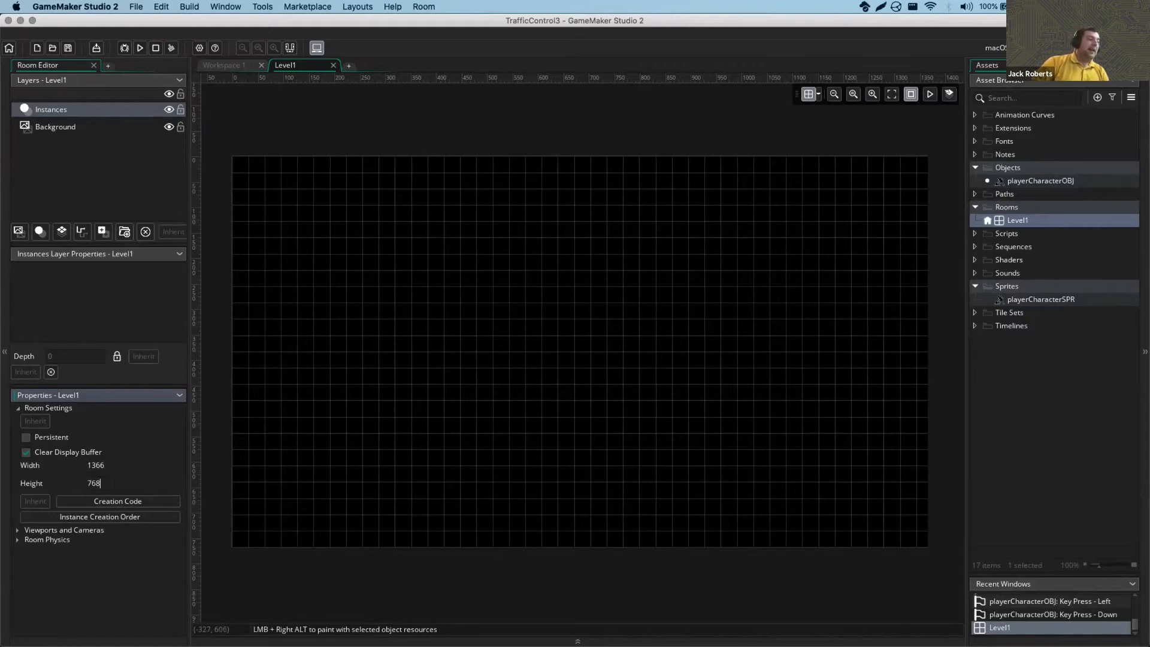
pyautogui.click(90, 465)
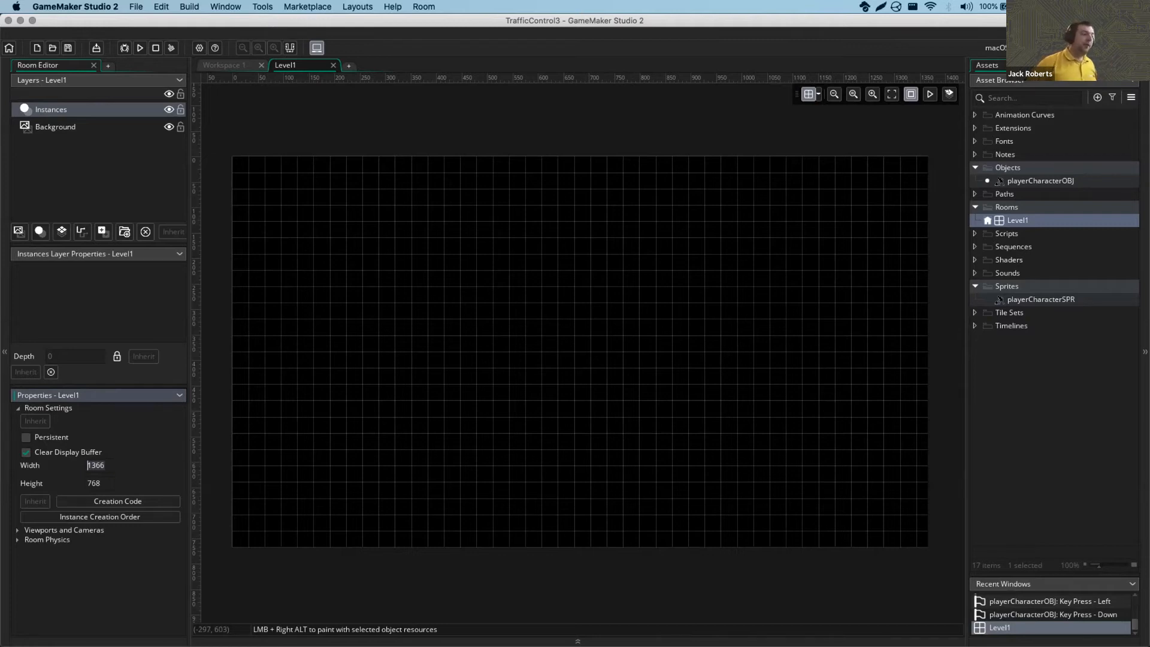
pyautogui.click(103, 483)
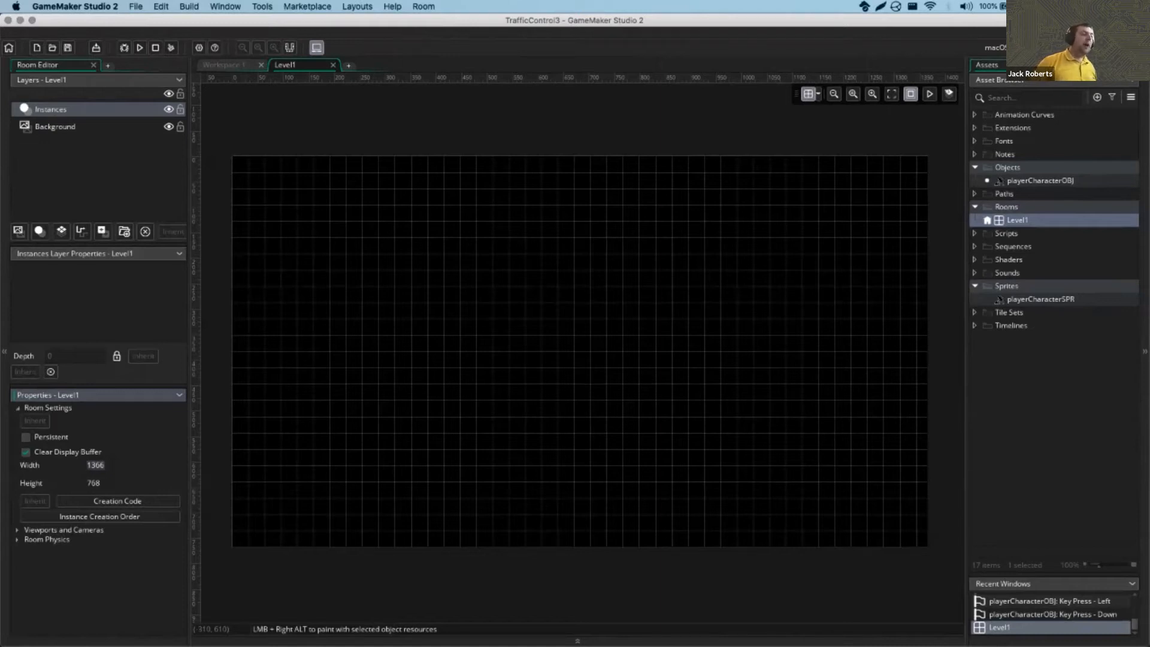
pyautogui.click(93, 483)
pyautogui.click(95, 464)
pyautogui.click(93, 483)
pyautogui.click(95, 465)
pyautogui.click(64, 473)
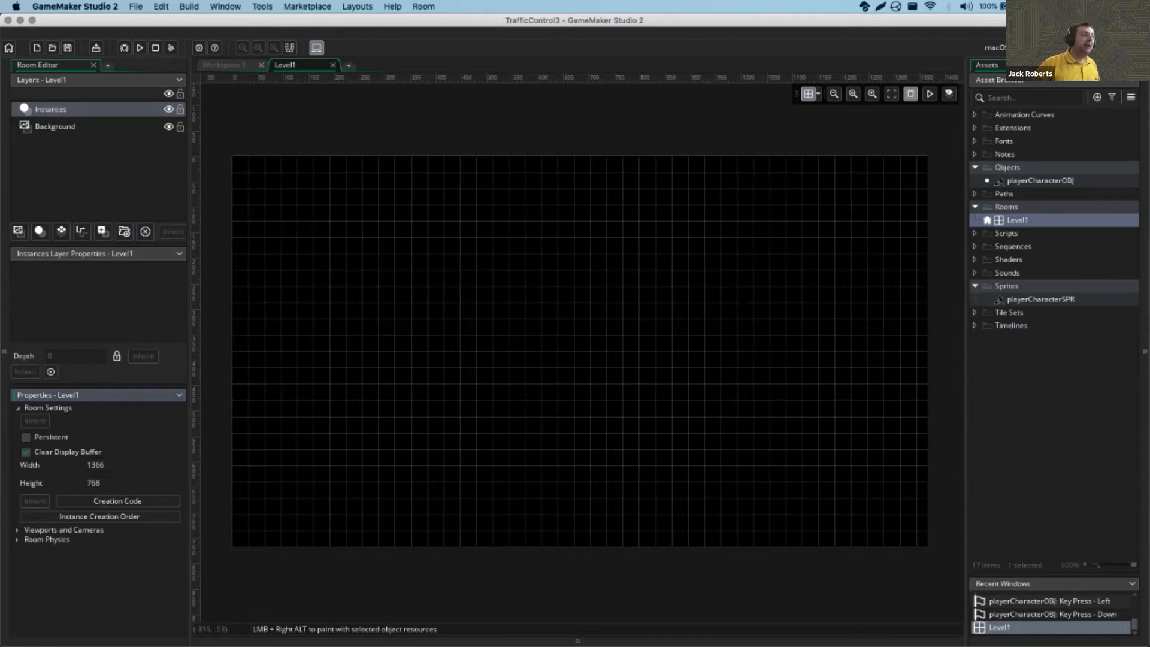
# Select Level1's Background layer, enlarge its properties area, and check the available sprite choices without assigning one
pyautogui.click(71, 126)
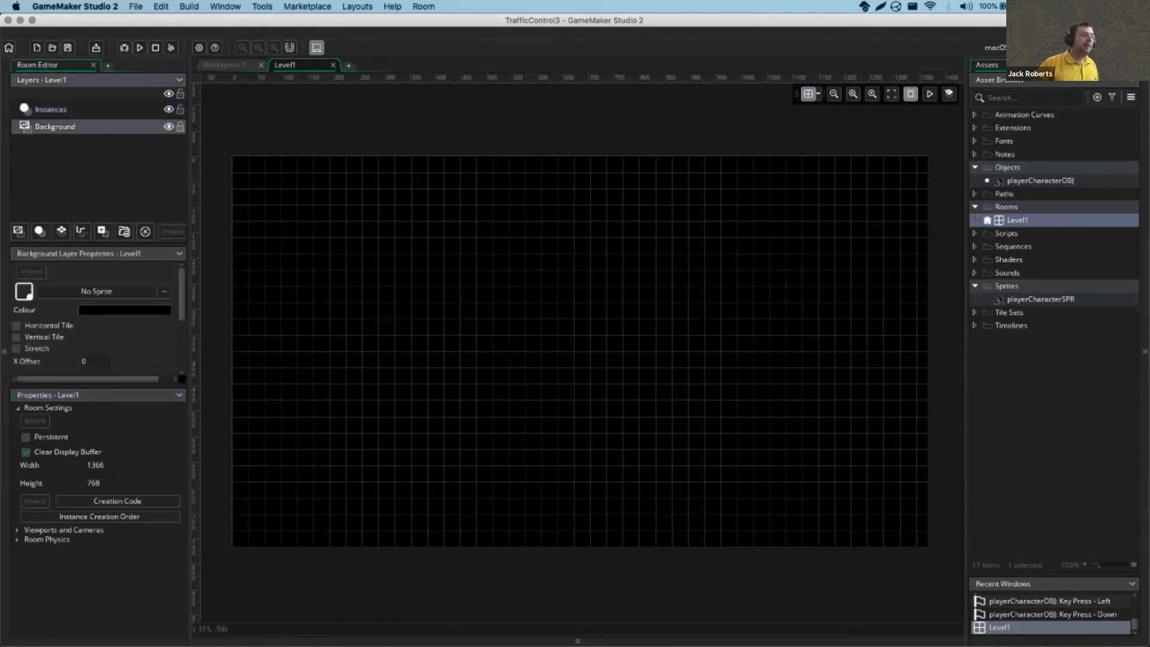
pyautogui.moveTo(158, 386); pyautogui.dragTo(175, 540)
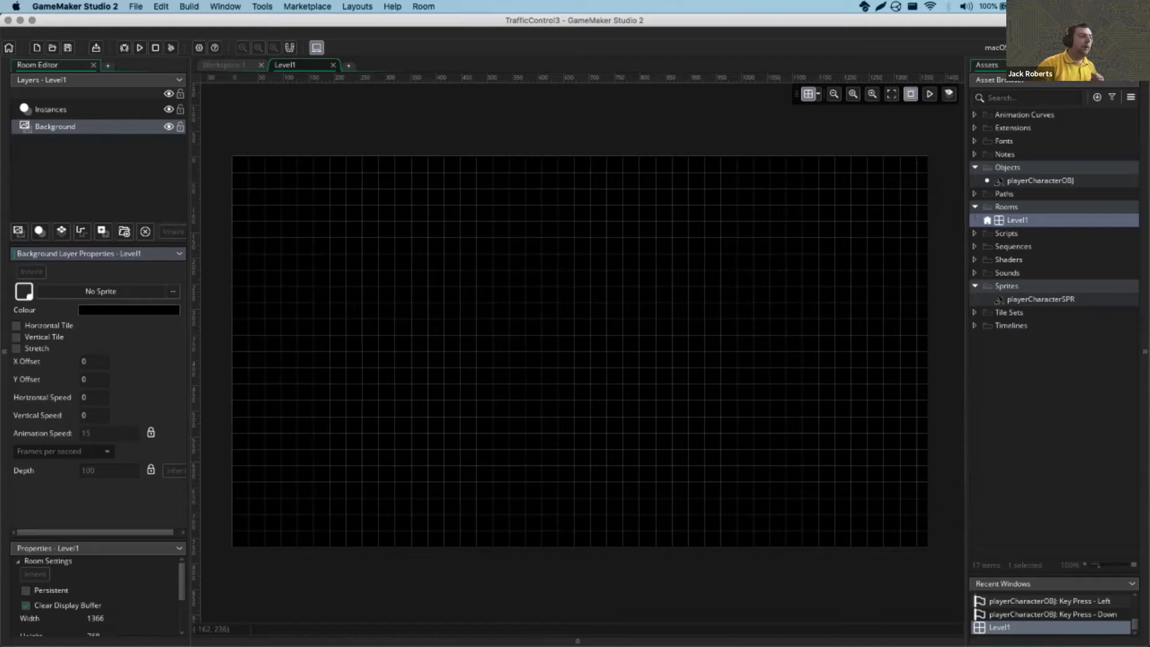
pyautogui.click(33, 126)
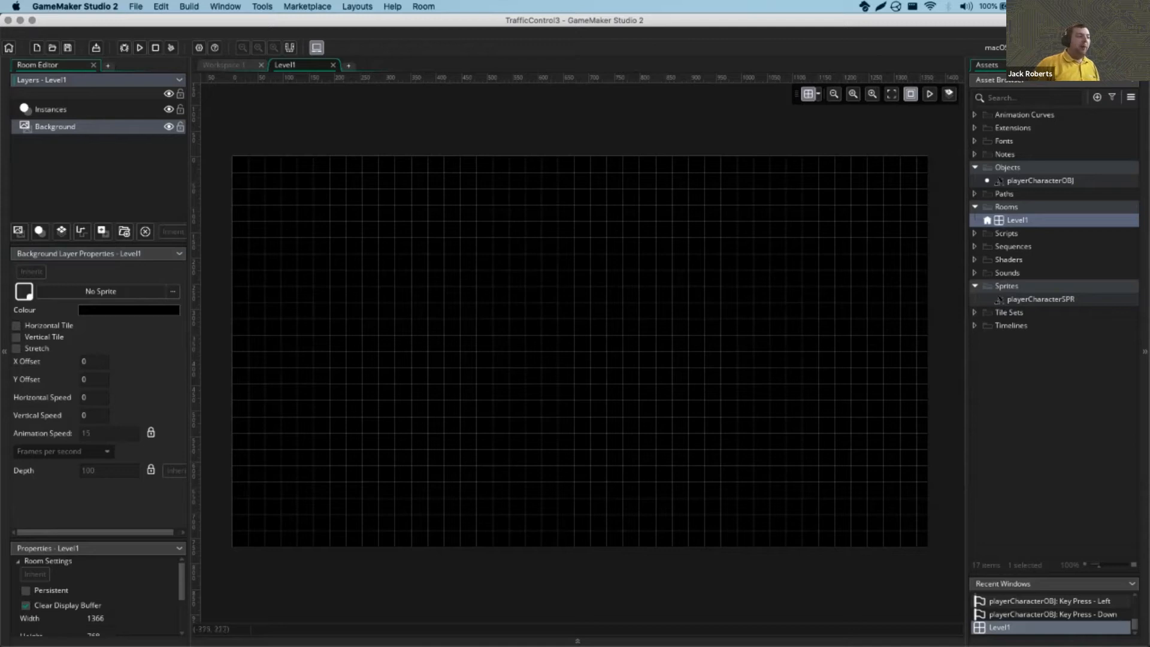
pyautogui.click(41, 315)
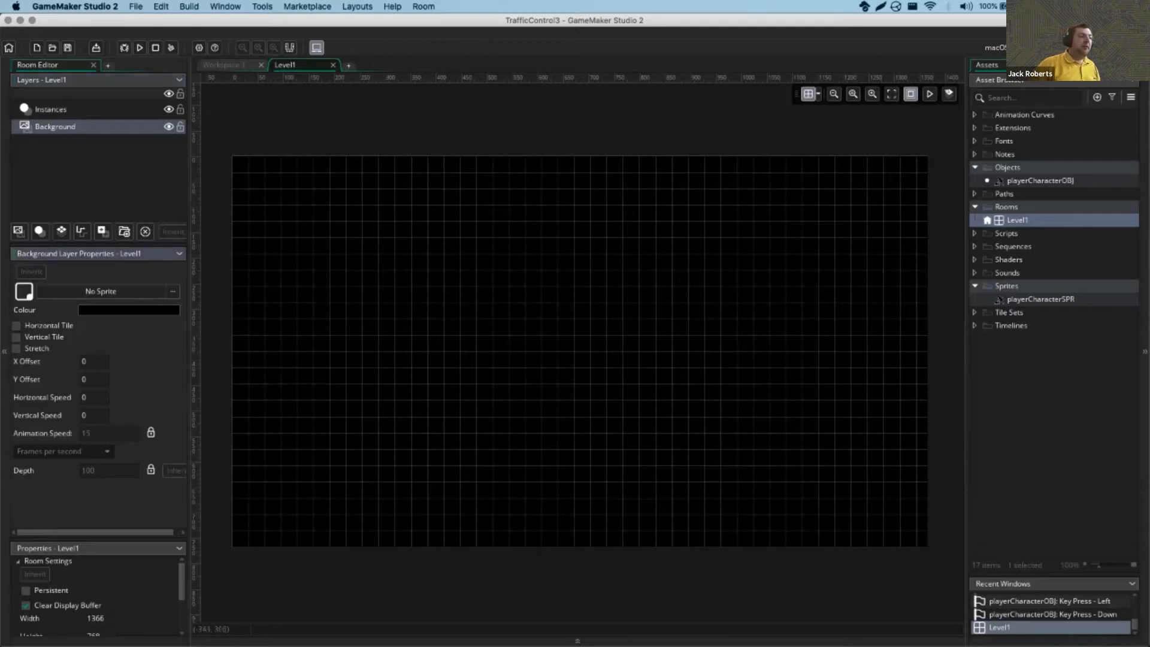
pyautogui.click(100, 291)
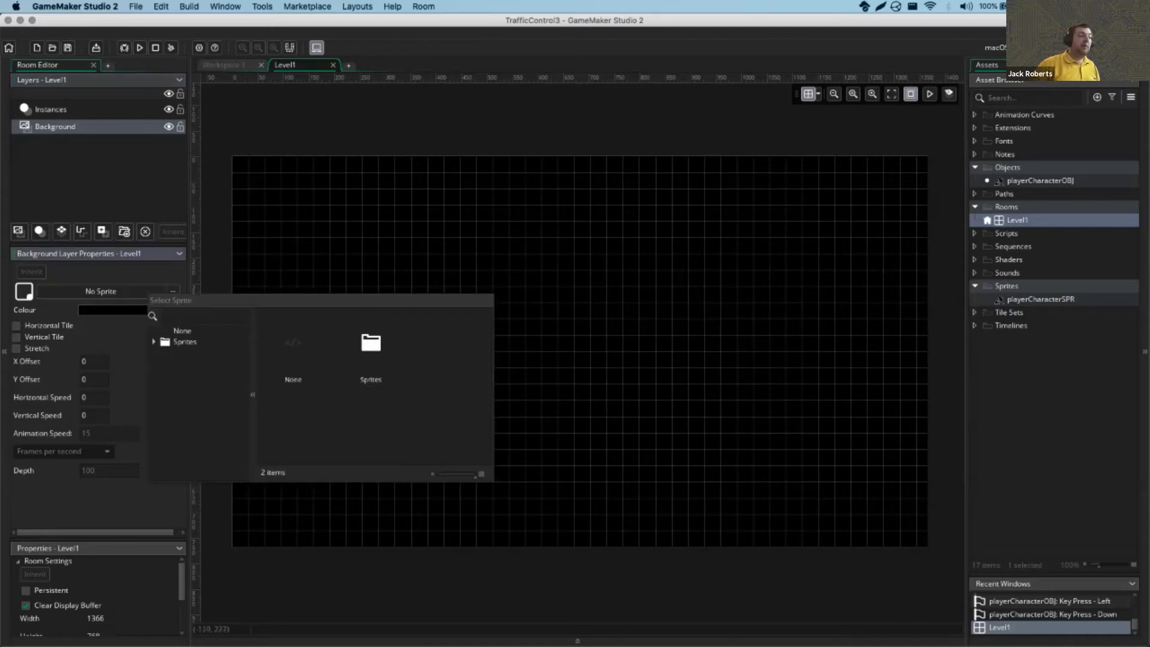
pyautogui.press('Escape')
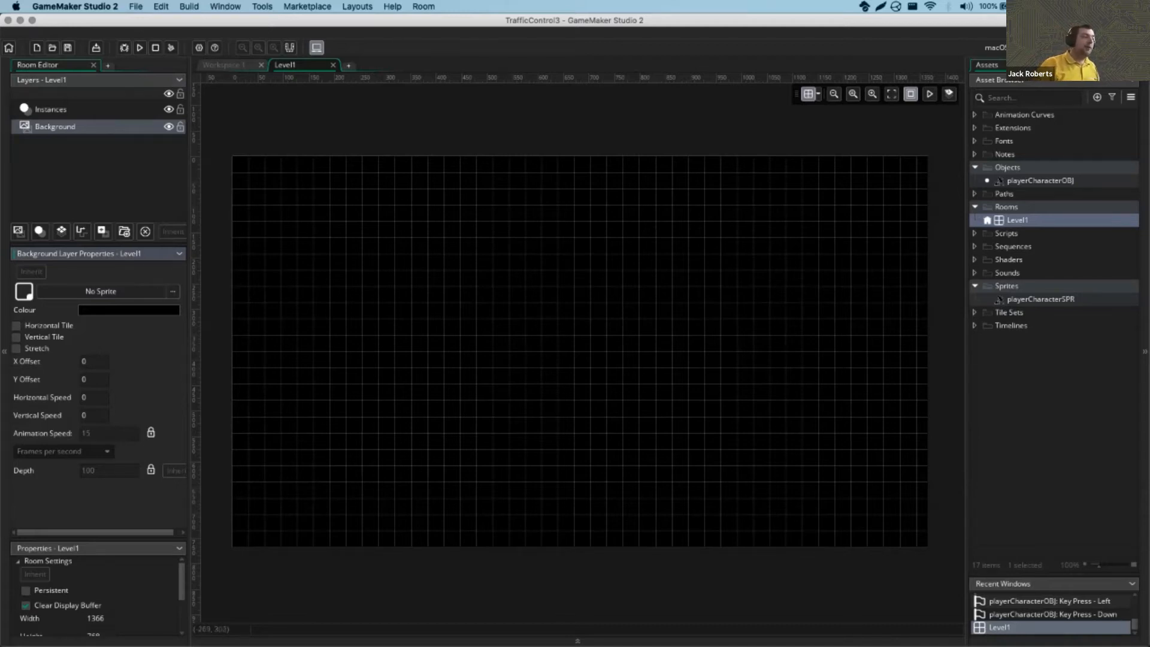
# Set the Background layer's colour to the blue shade 5A94AD and confirm it
pyautogui.click(122, 310)
pyautogui.moveTo(120, 64); pyautogui.dragTo(329, 213)
pyautogui.click(243, 325)
pyautogui.click(267, 240)
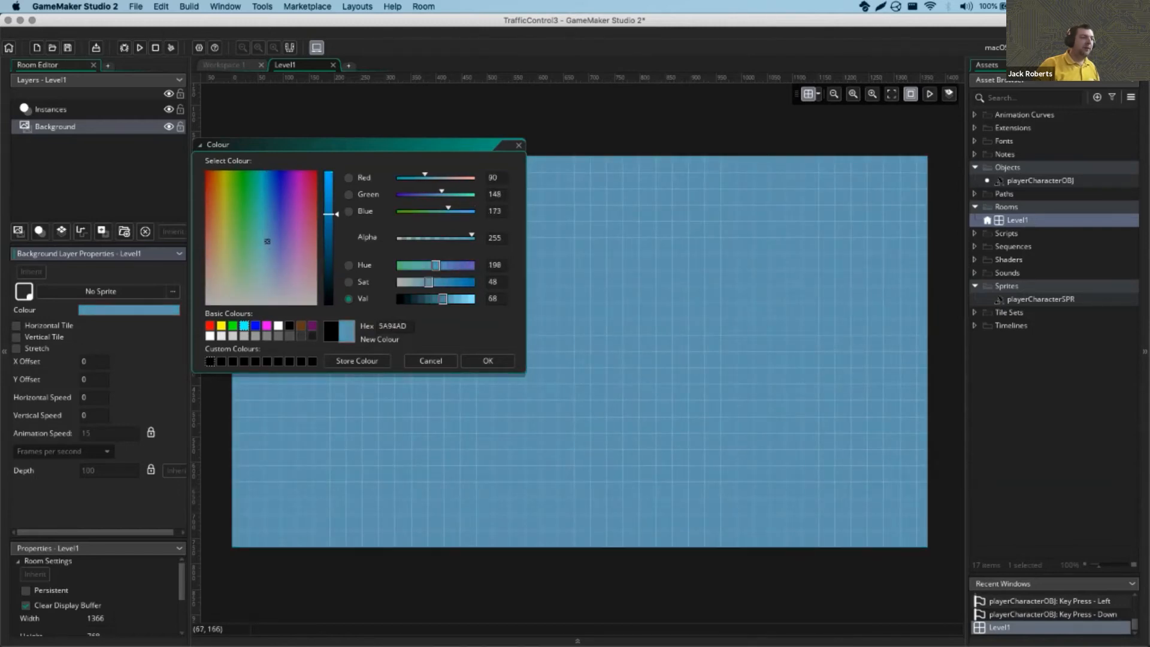
pyautogui.click(488, 360)
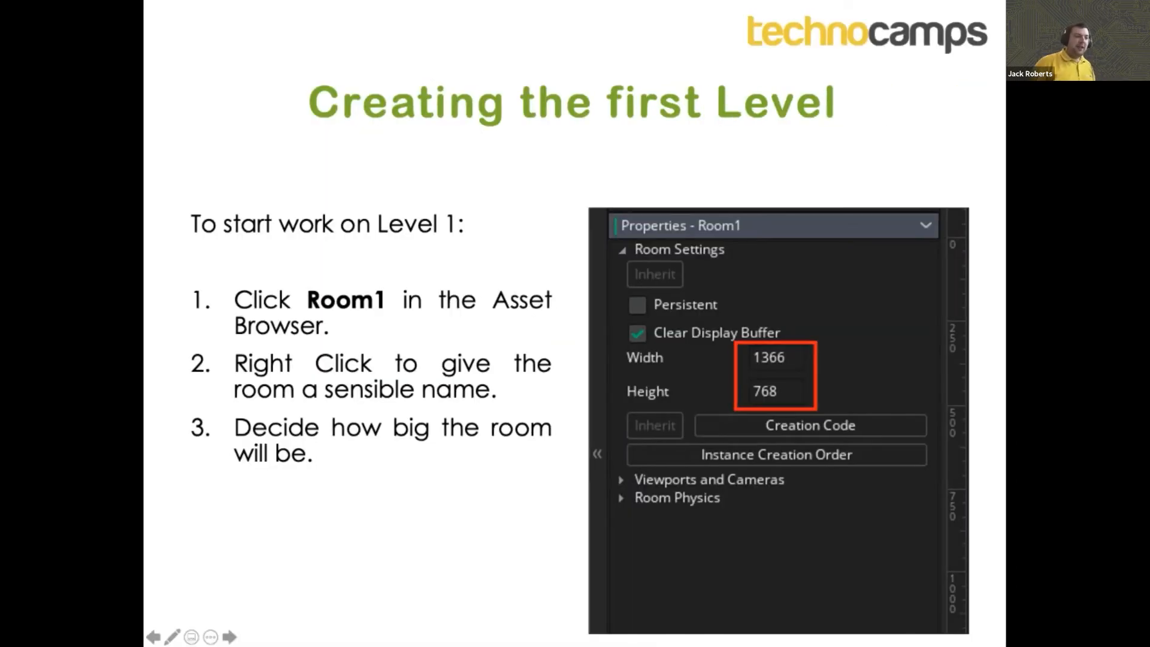
# Advance the slides to the Instances layer instruction, switch back to GameMaker Studio 2, and make Level1's Instances layer active
pyautogui.press('Right')
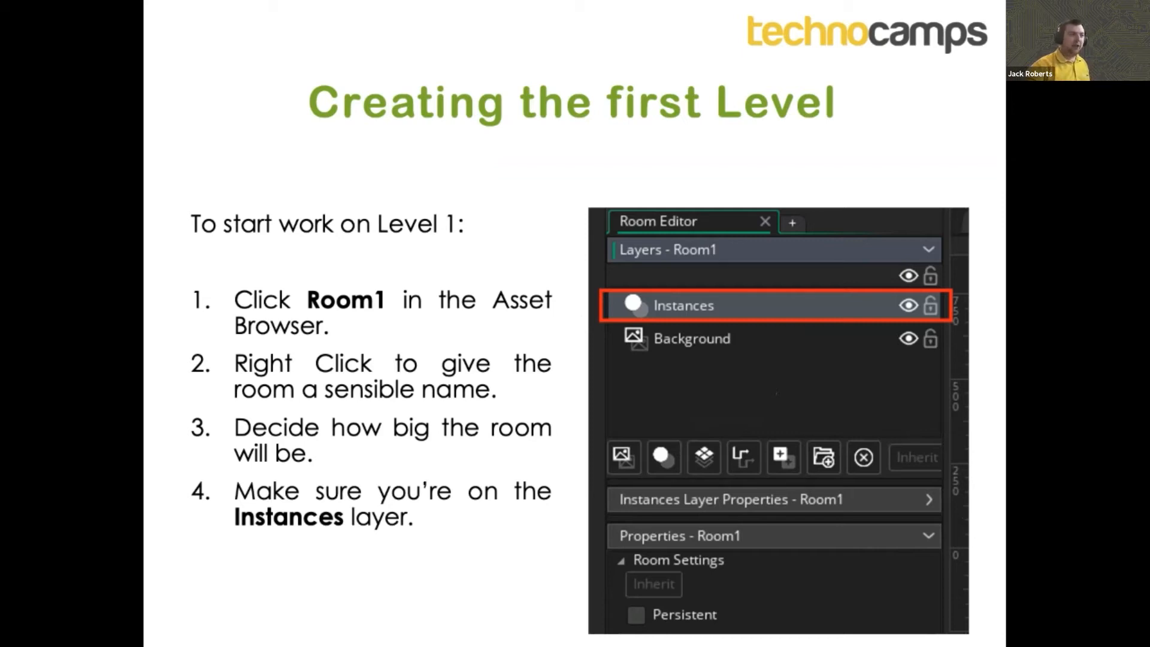
pyautogui.hotkey('ctrl', 'Left')
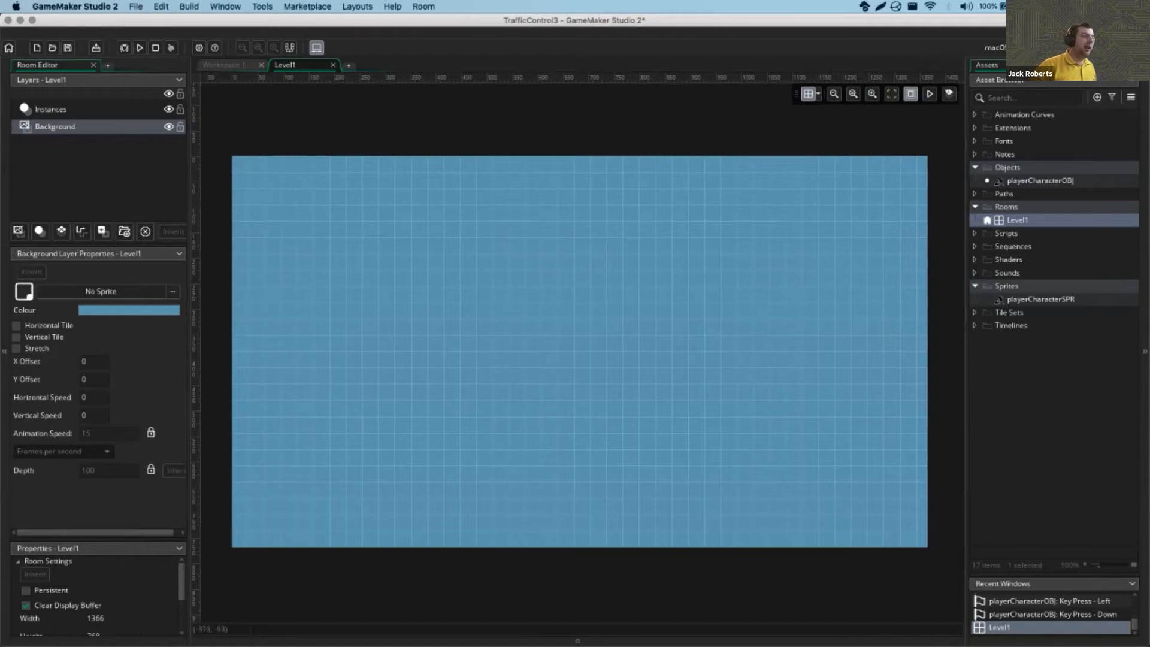
pyautogui.click(42, 109)
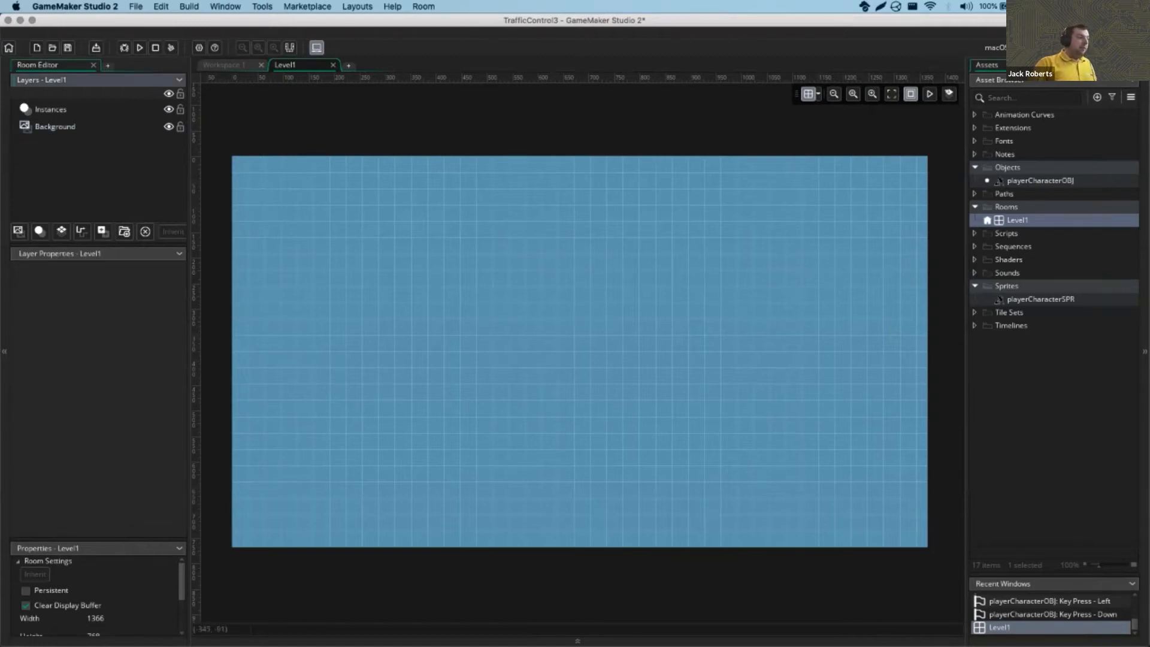
pyautogui.click(51, 109)
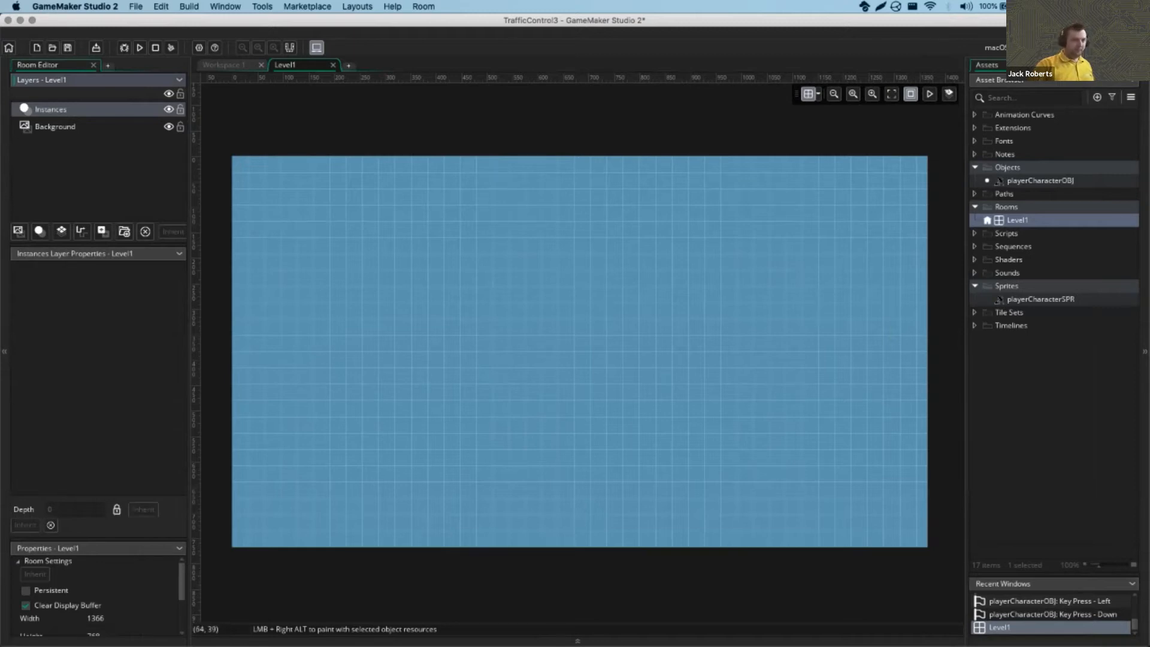
# Consult the slide on adding the player, place a playerCharacterOBJ instance in Level1, and reposition it at (512, 288)
pyautogui.hotkey('ctrl', 'Right')
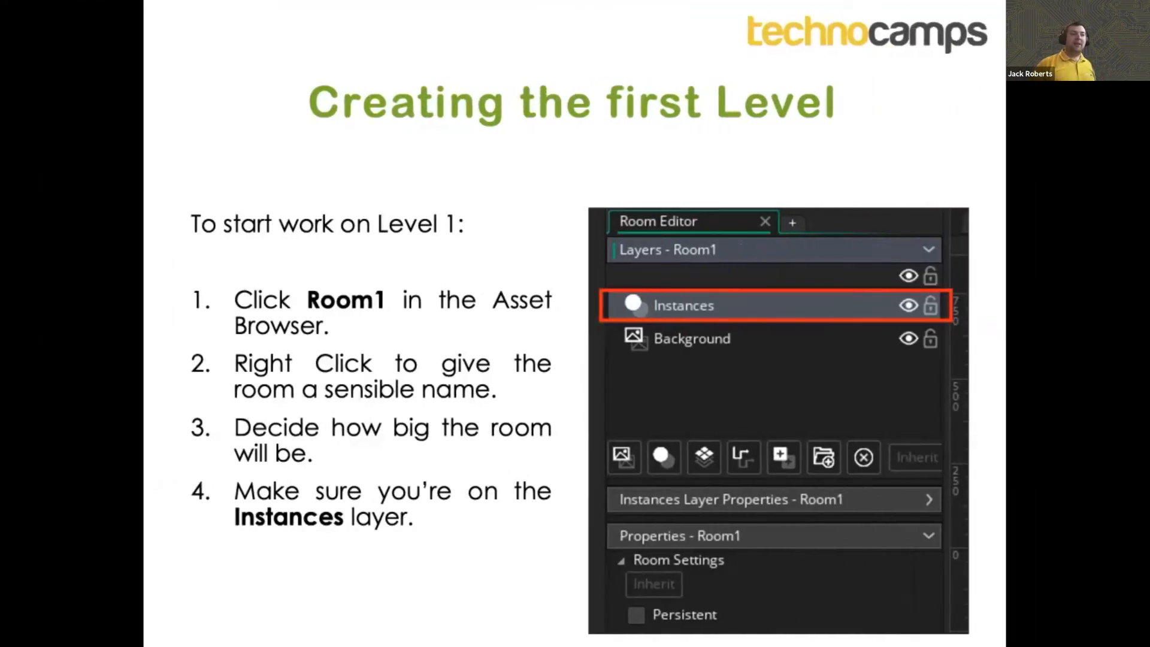
pyautogui.press('Right')
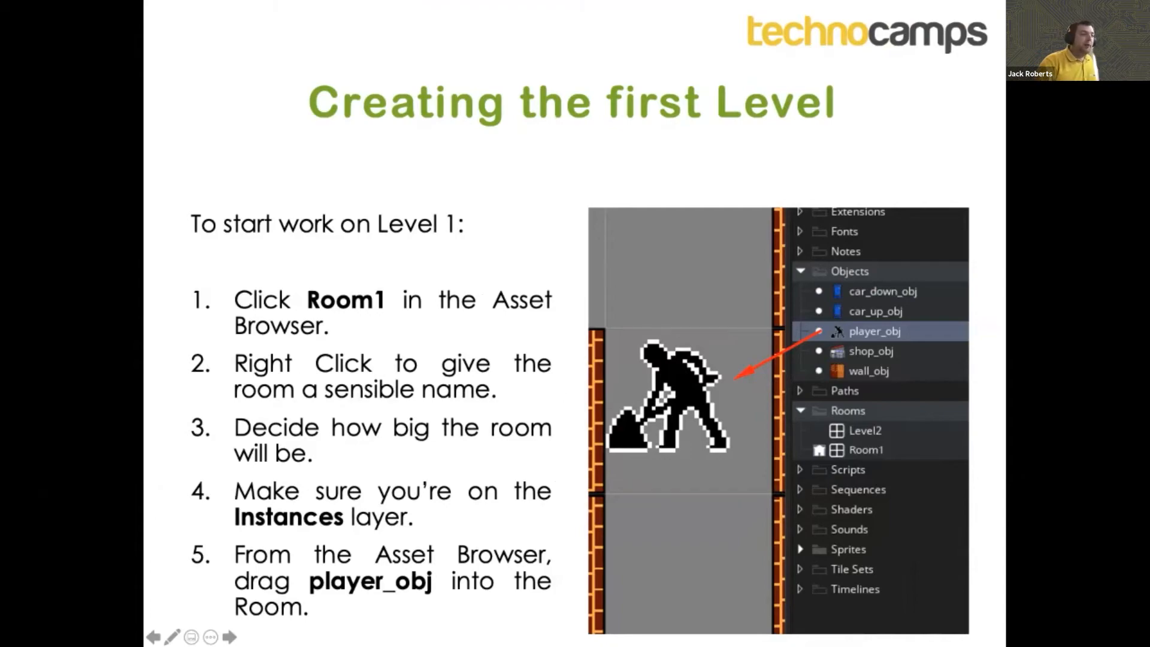
pyautogui.hotkey('ctrl', 'Left')
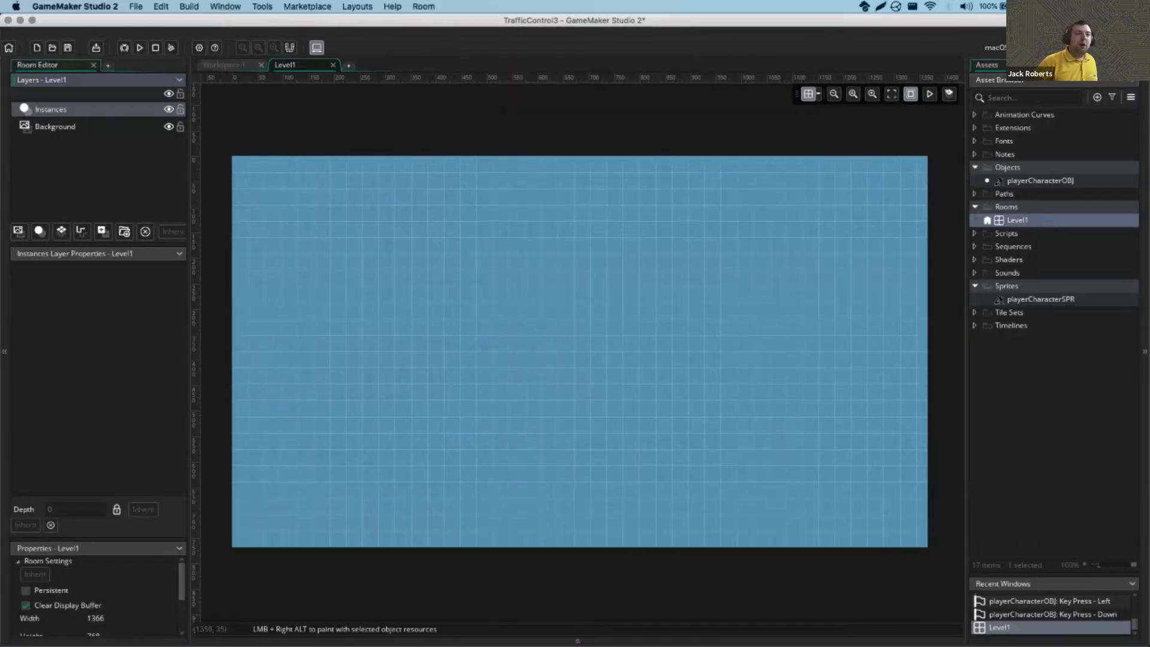
pyautogui.click(1039, 180)
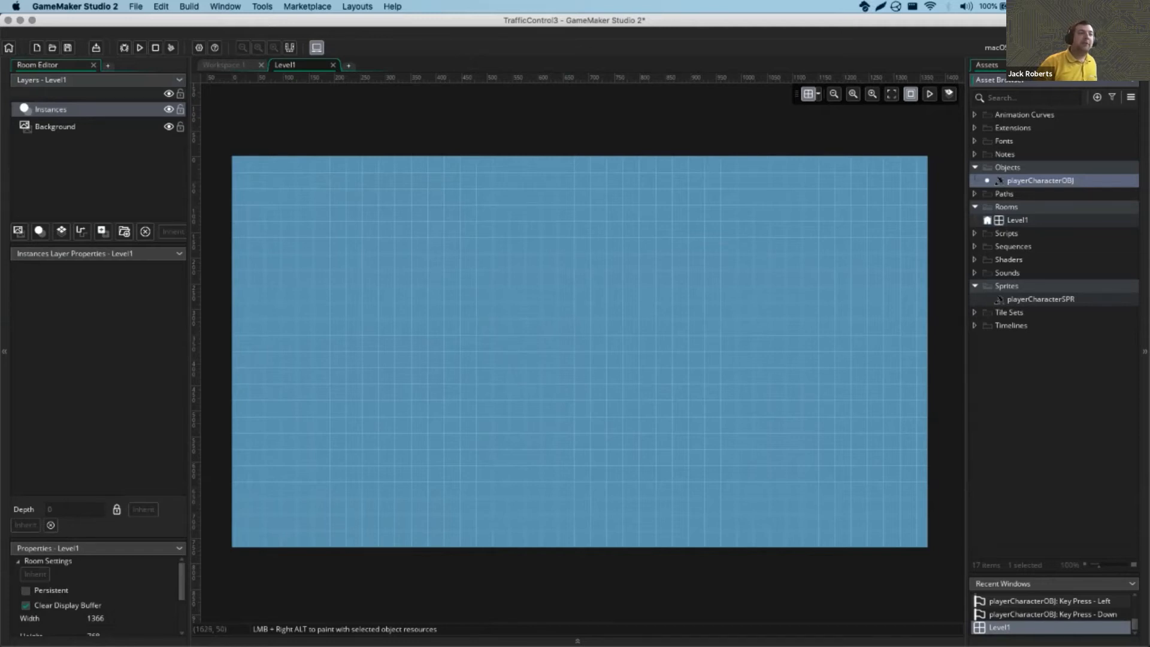
pyautogui.moveTo(1039, 180); pyautogui.dragTo(467, 309)
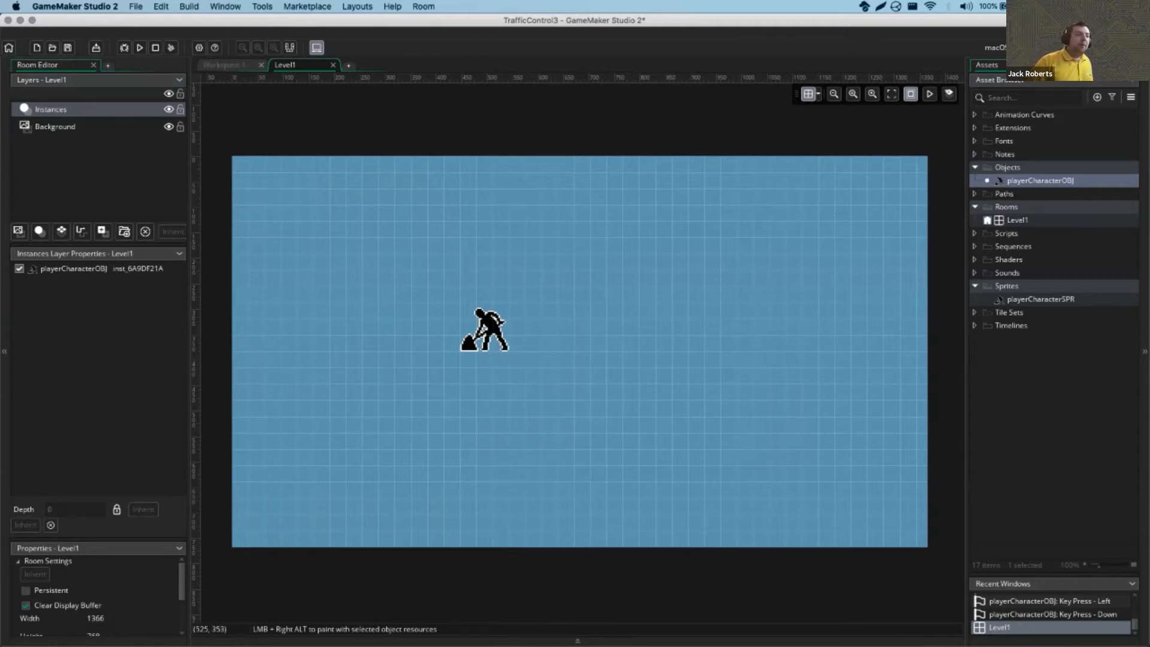
pyautogui.moveTo(479, 320); pyautogui.dragTo(514, 331)
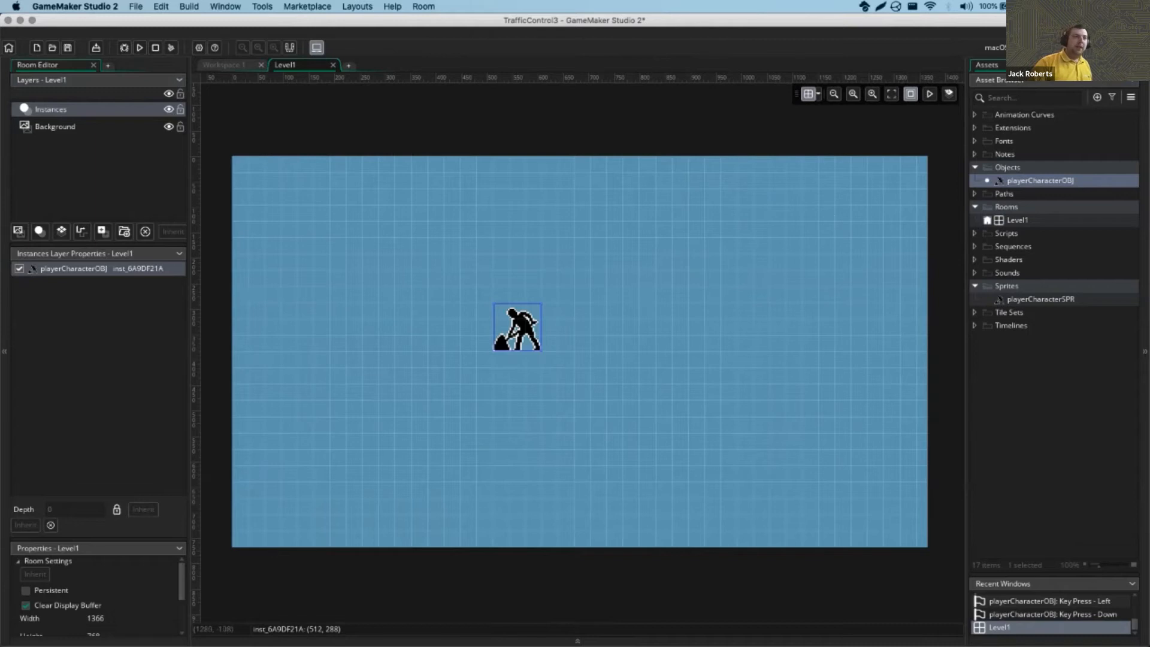
pyautogui.click(871, 94)
pyautogui.click(509, 103)
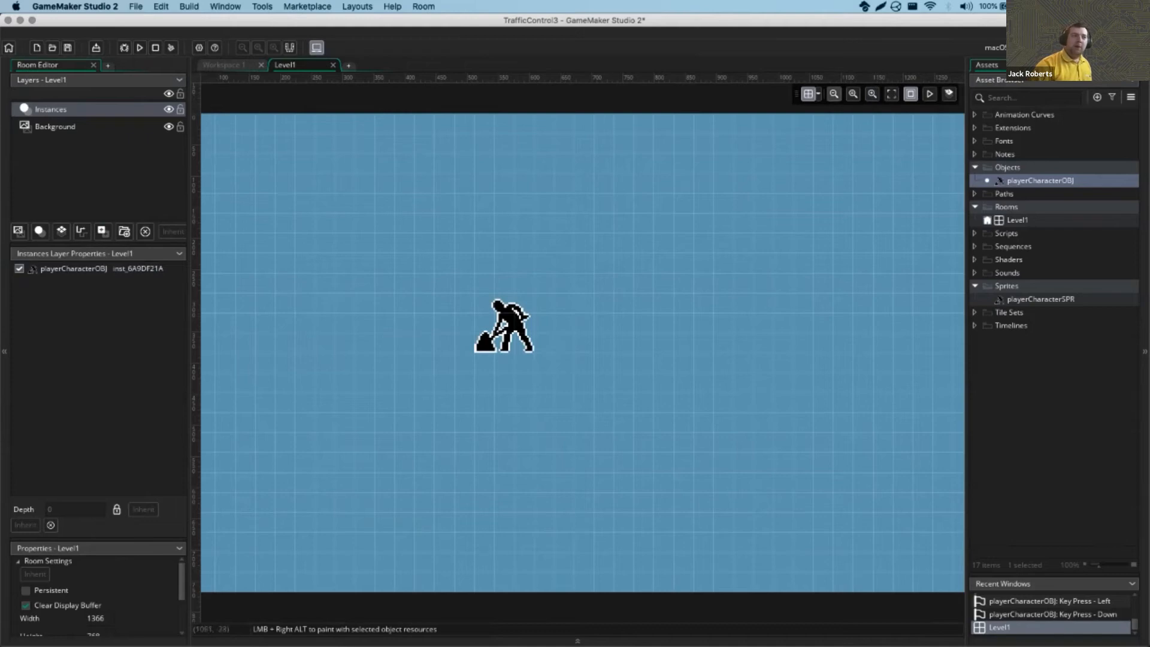
pyautogui.click(833, 94)
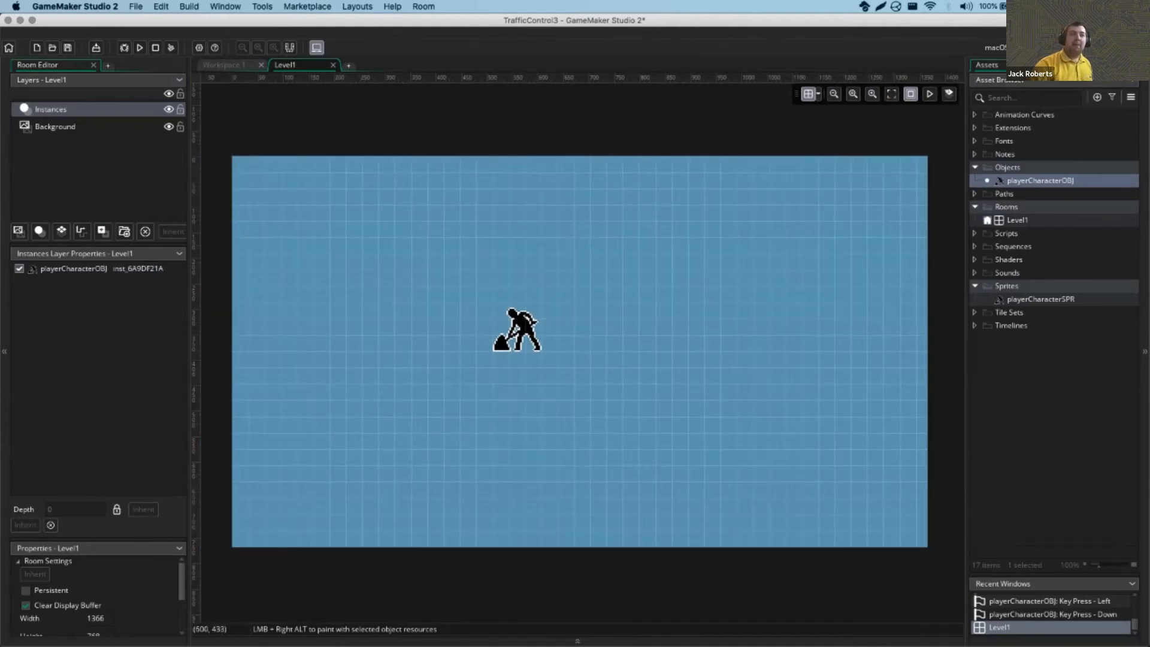
pyautogui.hotkey('ctrl', 'Right')
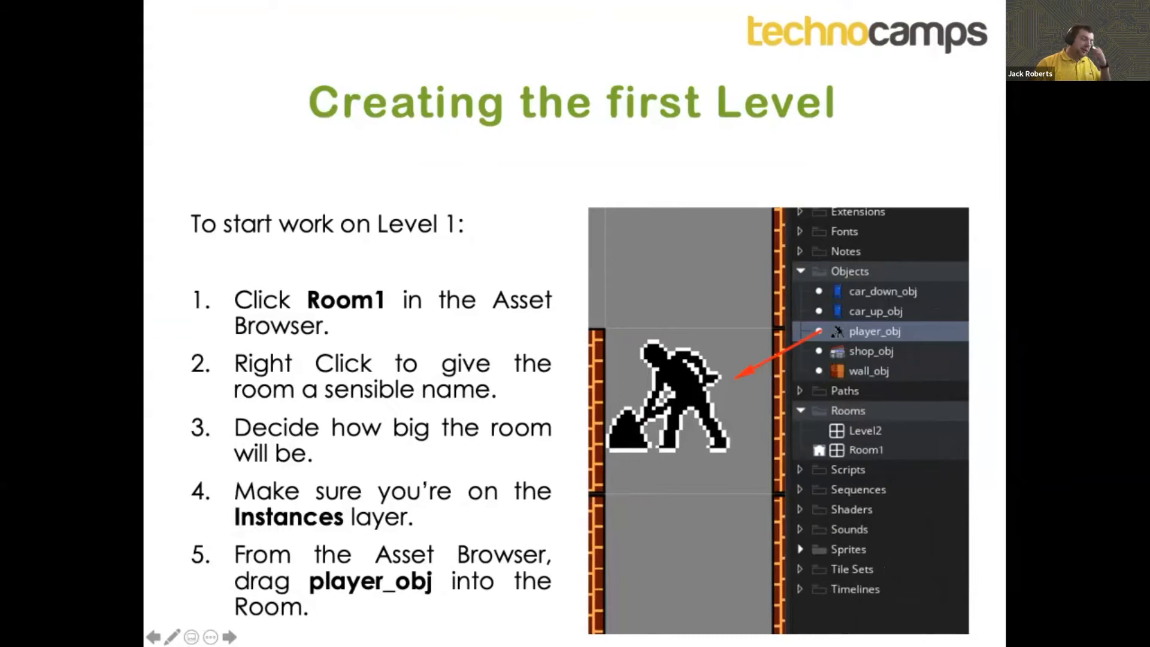
pyautogui.press('Right')
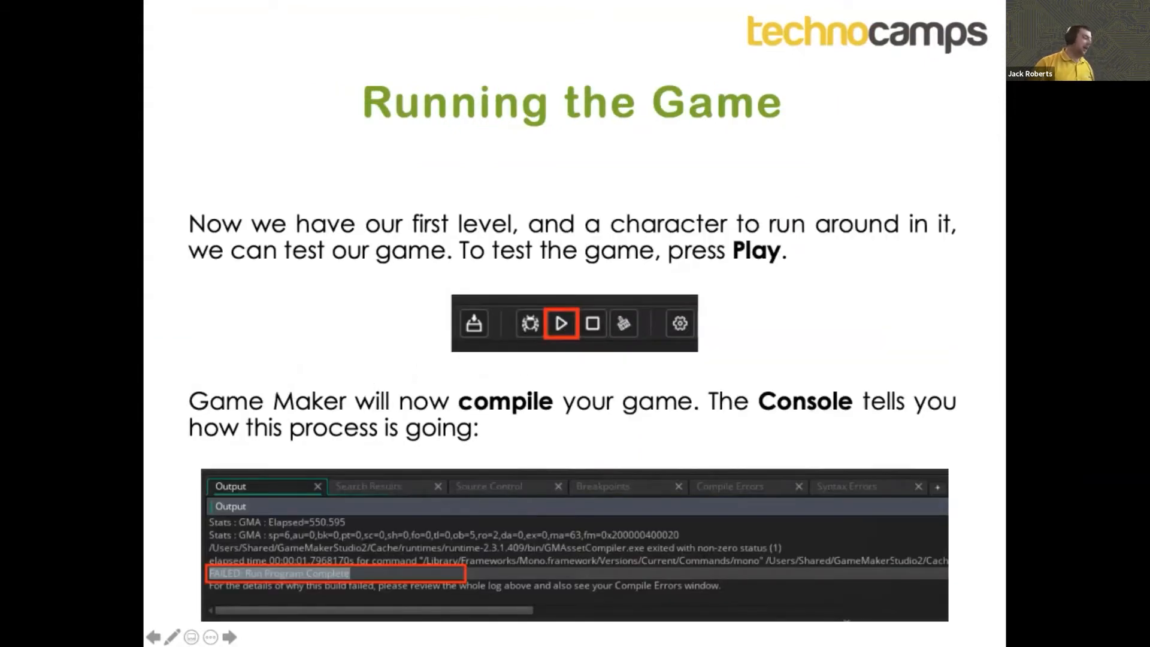
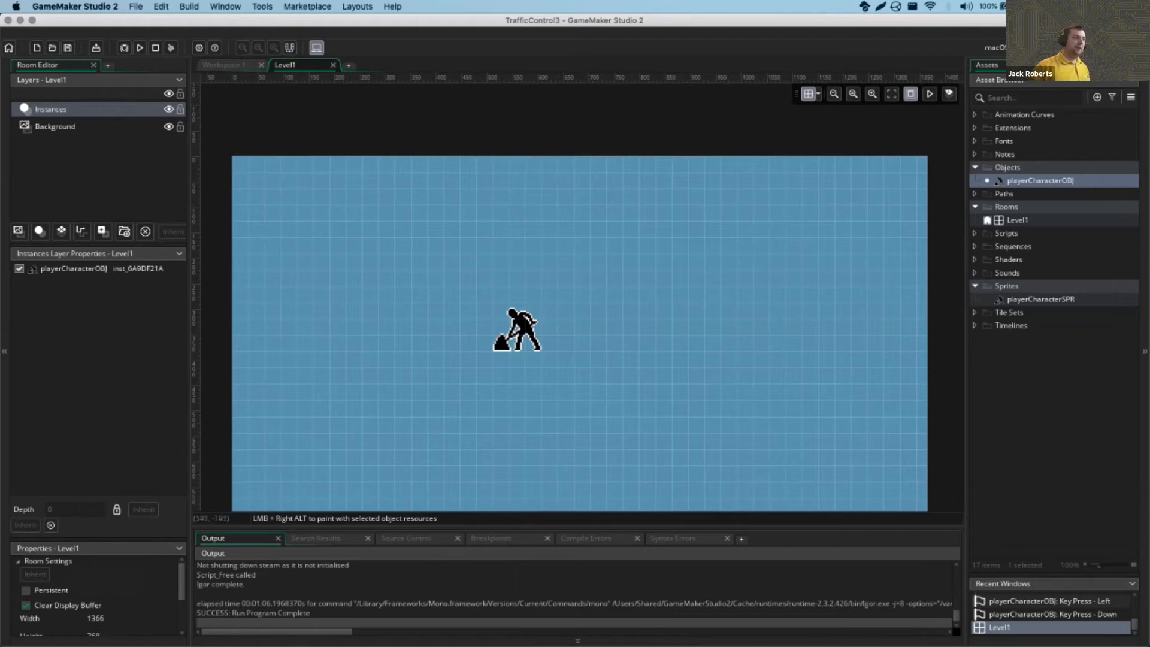
# Close the Level1 room and create a new sprite in the Sprites group, with its name and image settings in view
pyautogui.click(332, 64)
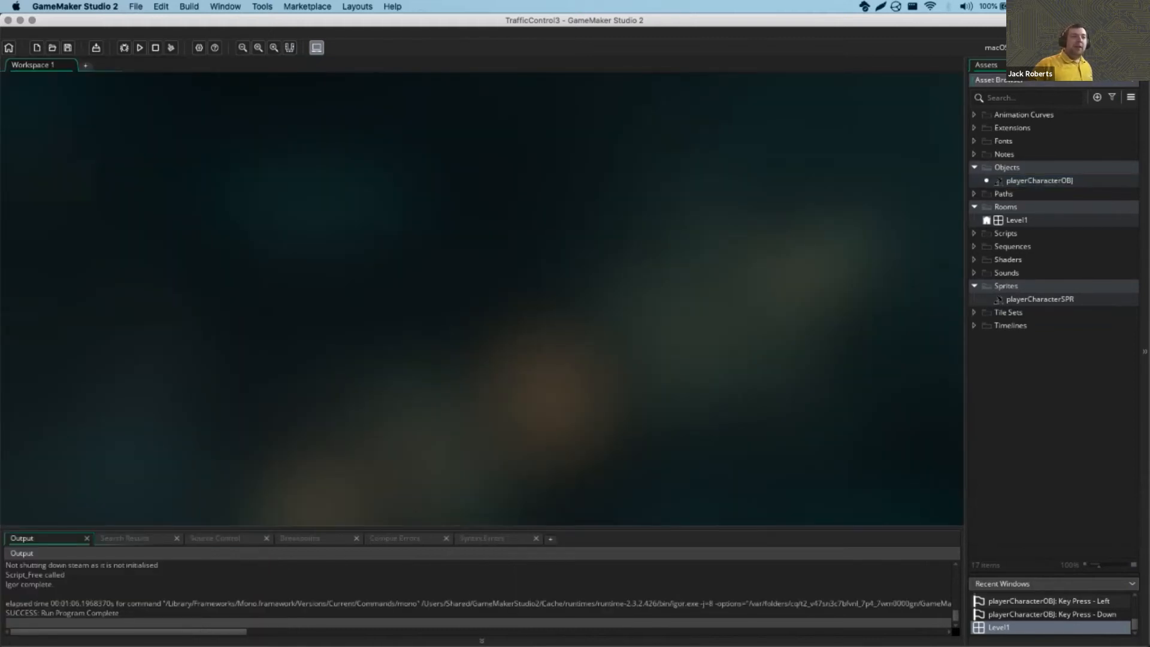
pyautogui.rightClick(1008, 285)
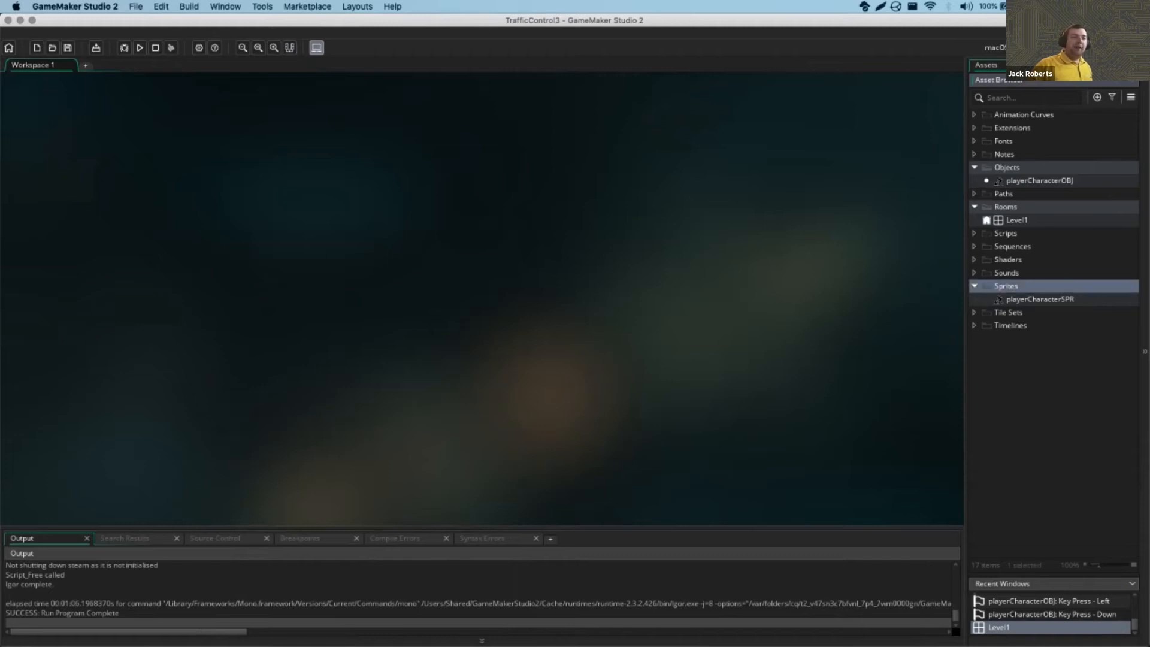
pyautogui.moveTo(1022, 291)
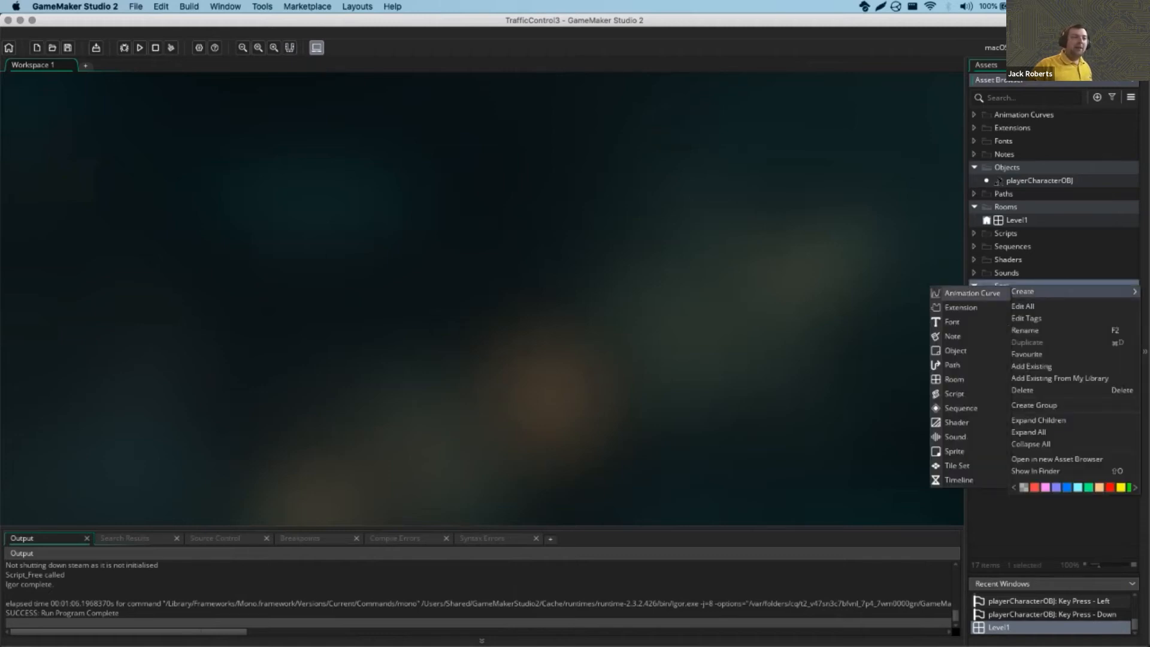
pyautogui.click(953, 450)
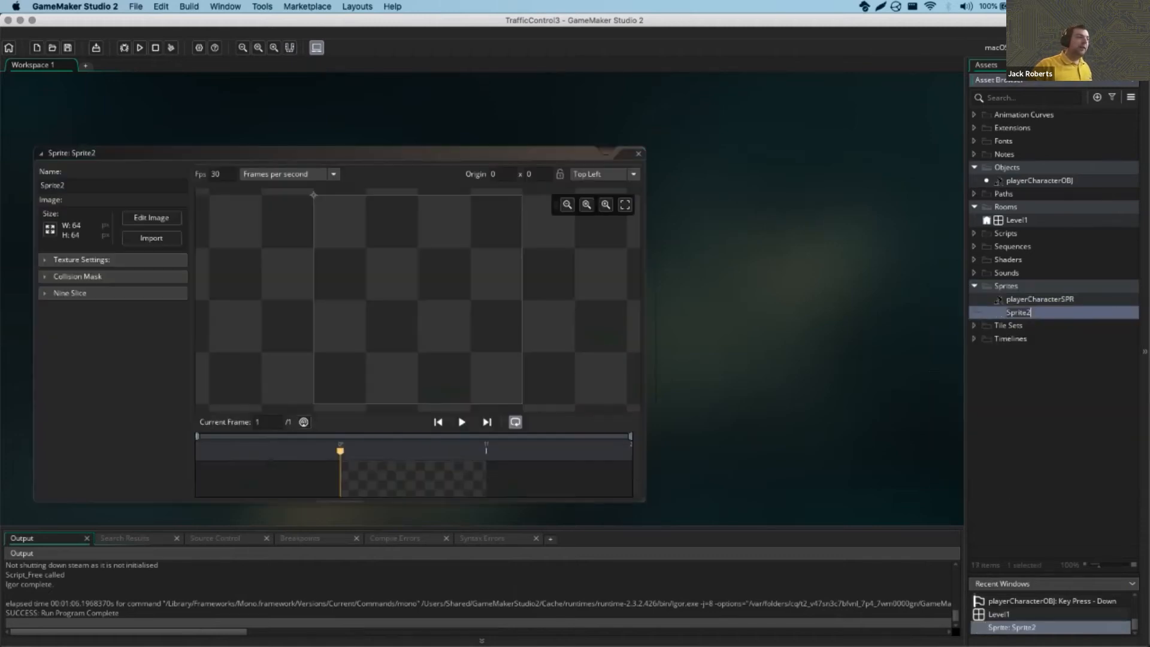
pyautogui.click(273, 47)
pyautogui.click(274, 47)
pyautogui.click(274, 47)
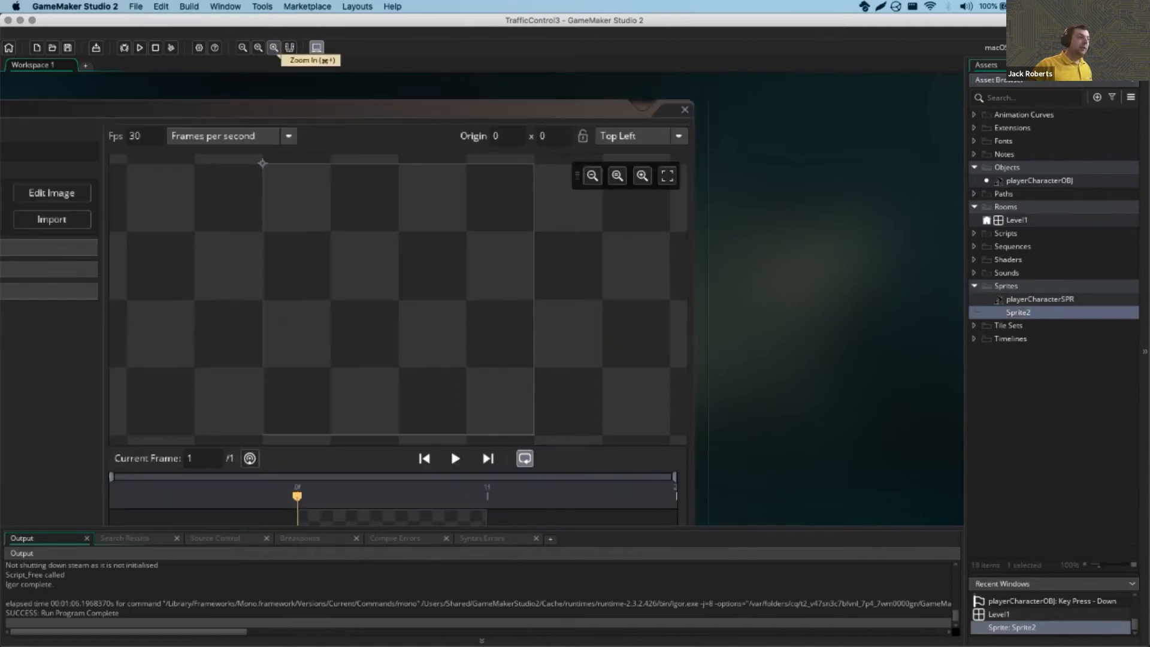
pyautogui.click(274, 47)
pyautogui.moveTo(448, 460); pyautogui.dragTo(751, 493, button='middle')
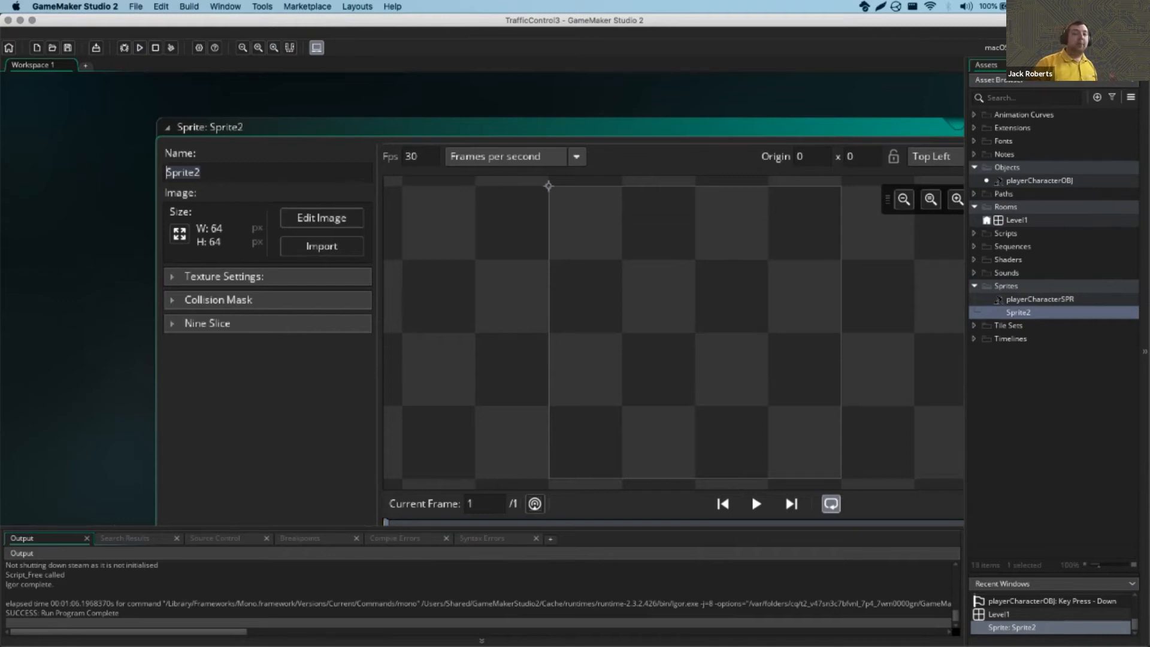
# Name the new sprite wallSPR
pyautogui.press('BackSpace')
pyautogui.write('wallSPR')
pyautogui.press('Return')
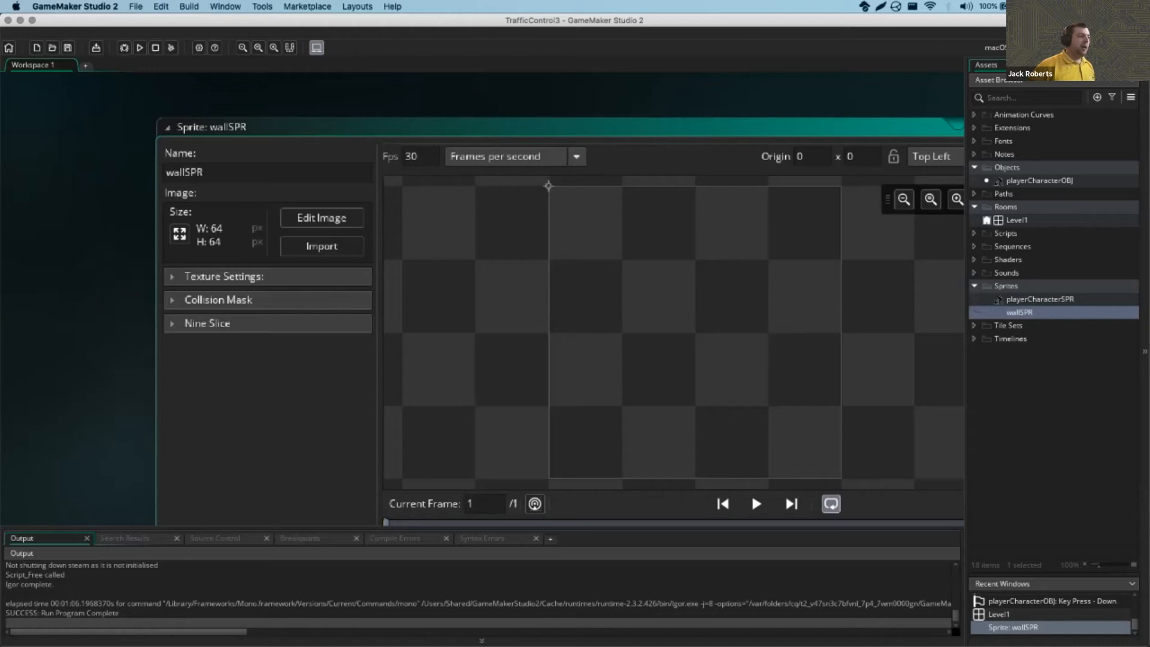
# Rename the sprite wallSPR as houseSPR
pyautogui.press('Delete')
pyautogui.press('Delete')
pyautogui.press('Delete')
pyautogui.press('Delete')
pyautogui.write('house')
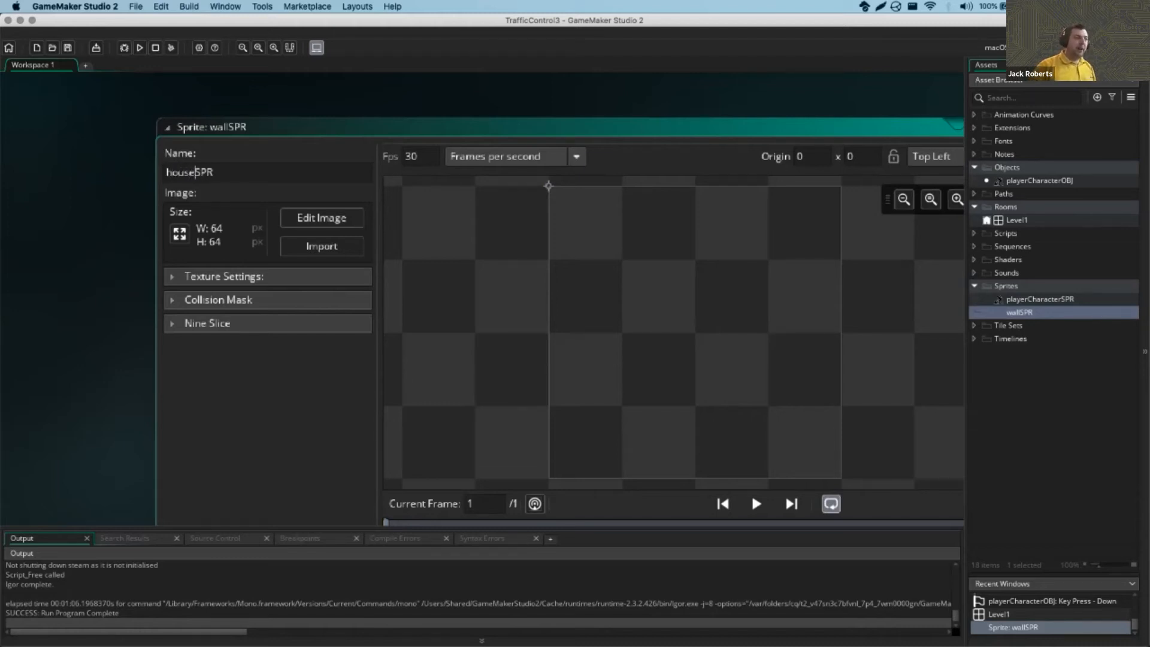
pyautogui.press('Return')
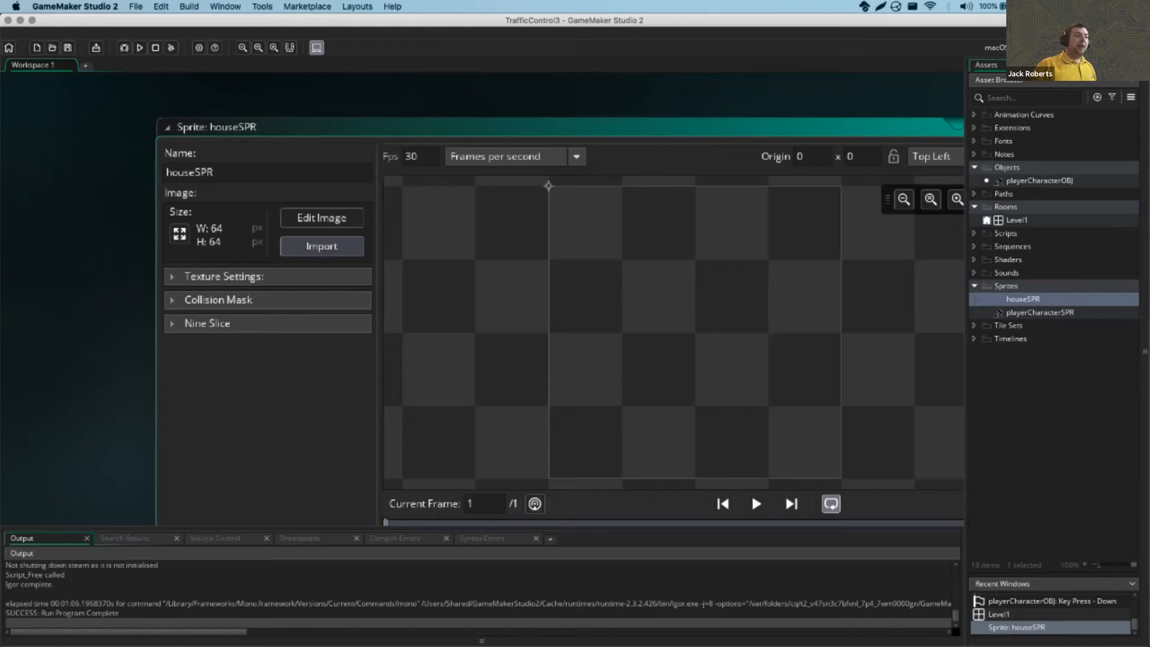
# Import House-Simple.png from the TrafficPack folder as the image of houseSPR, accepting that the import cannot be undone
pyautogui.click(321, 246)
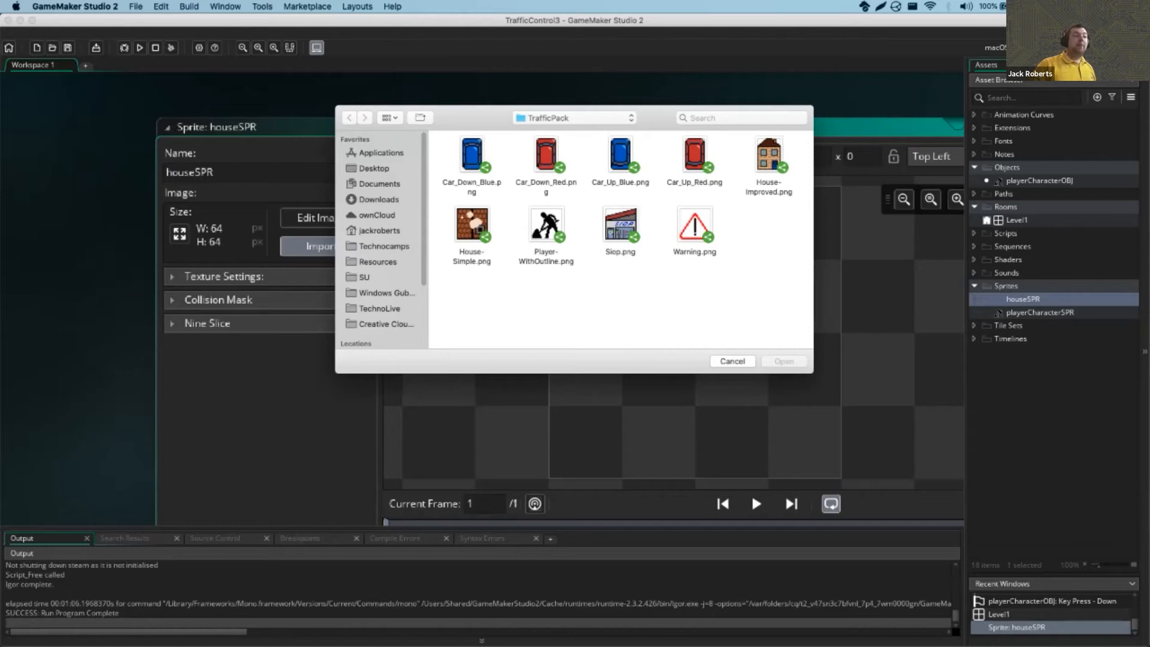
pyautogui.click(471, 225)
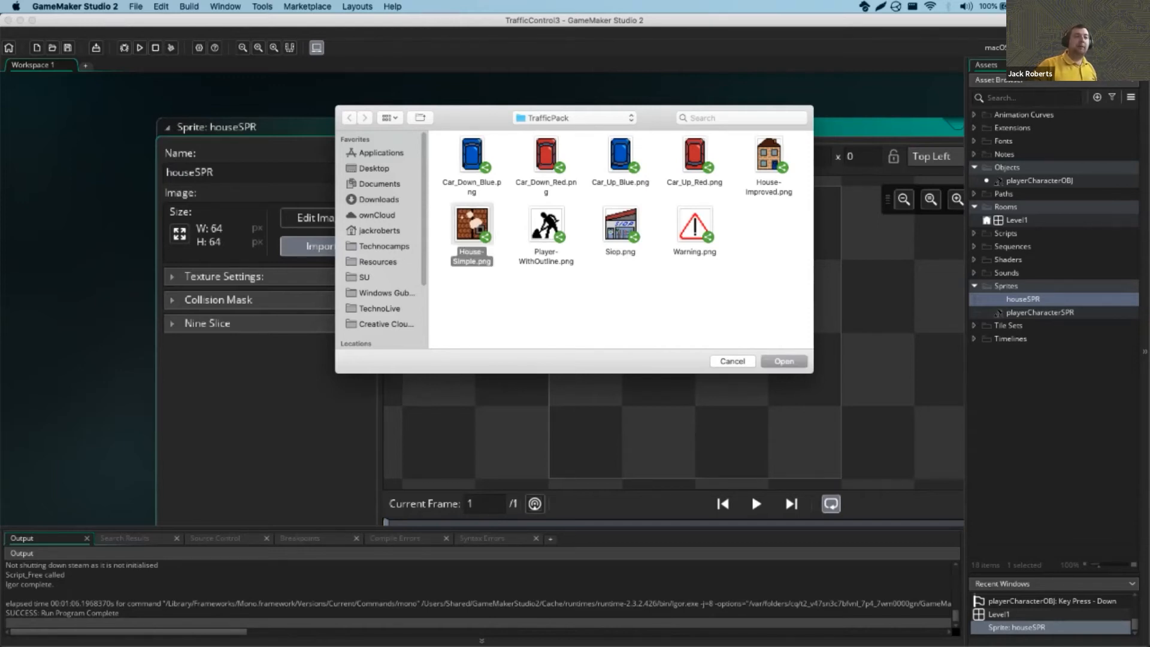
pyautogui.press('Return')
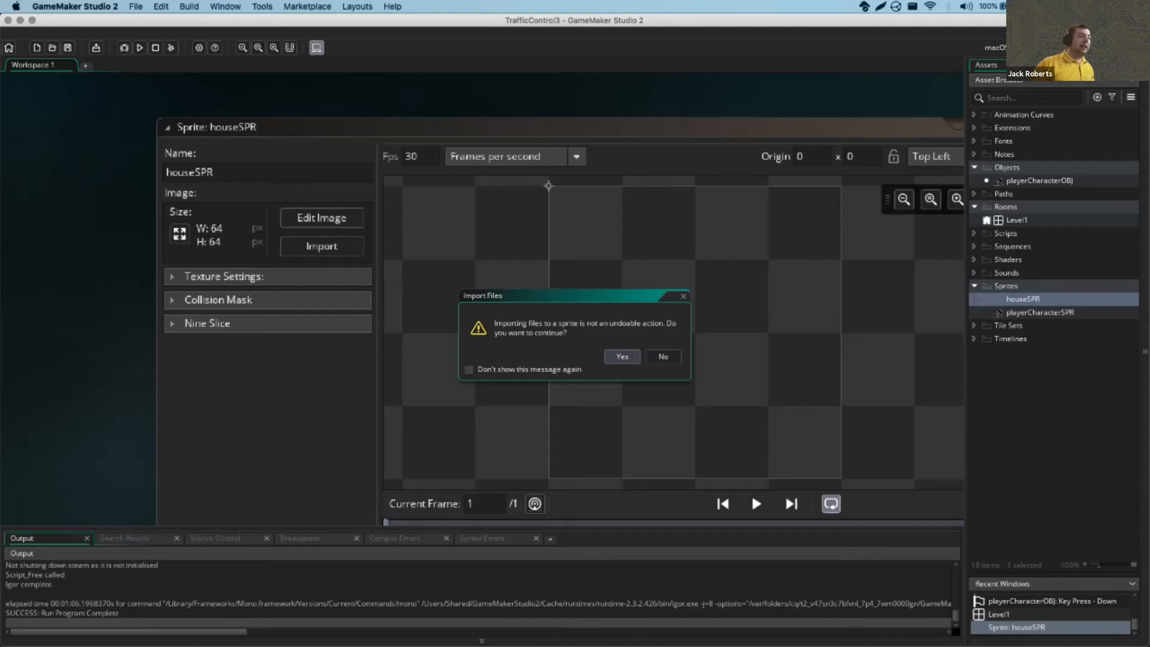
pyautogui.press('Return')
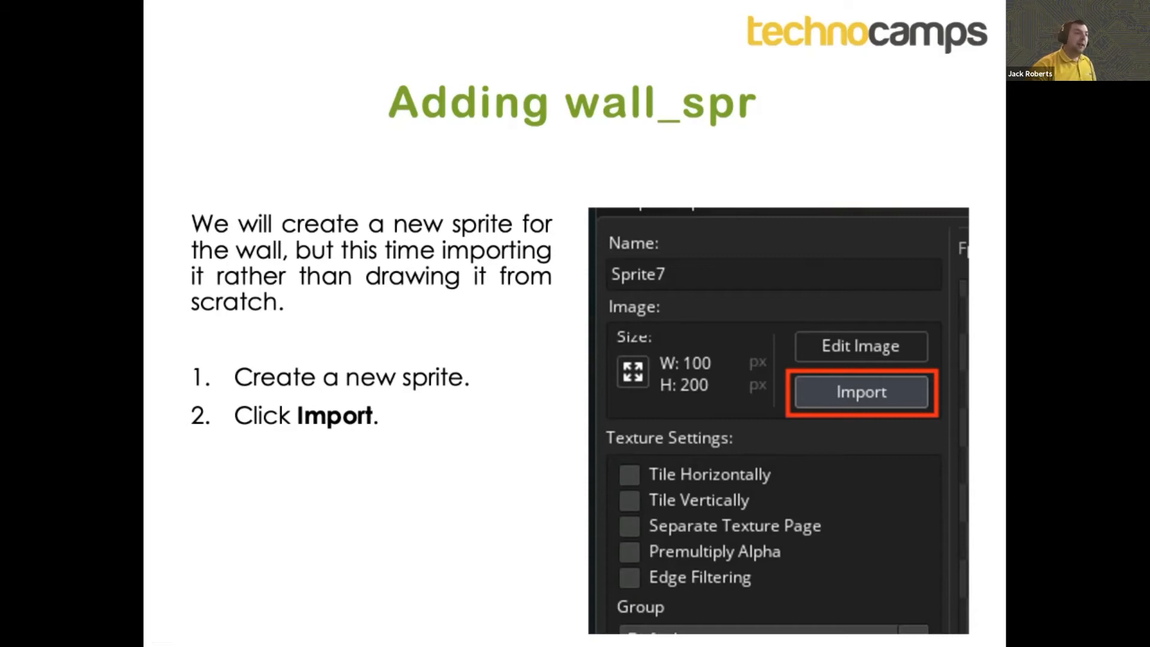
# Consult the wall_obj slide, close the houseSPR sprite, and create a new object in the Objects group
pyautogui.hotkey('ctrl', 'Right')
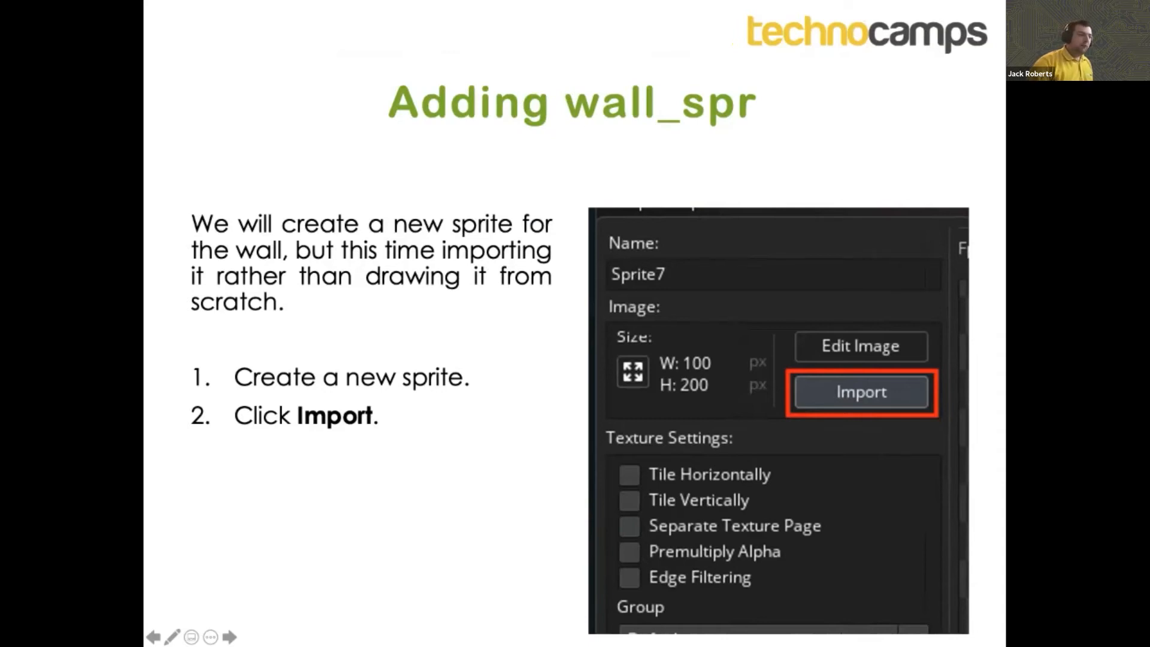
pyautogui.press('super+Tab')
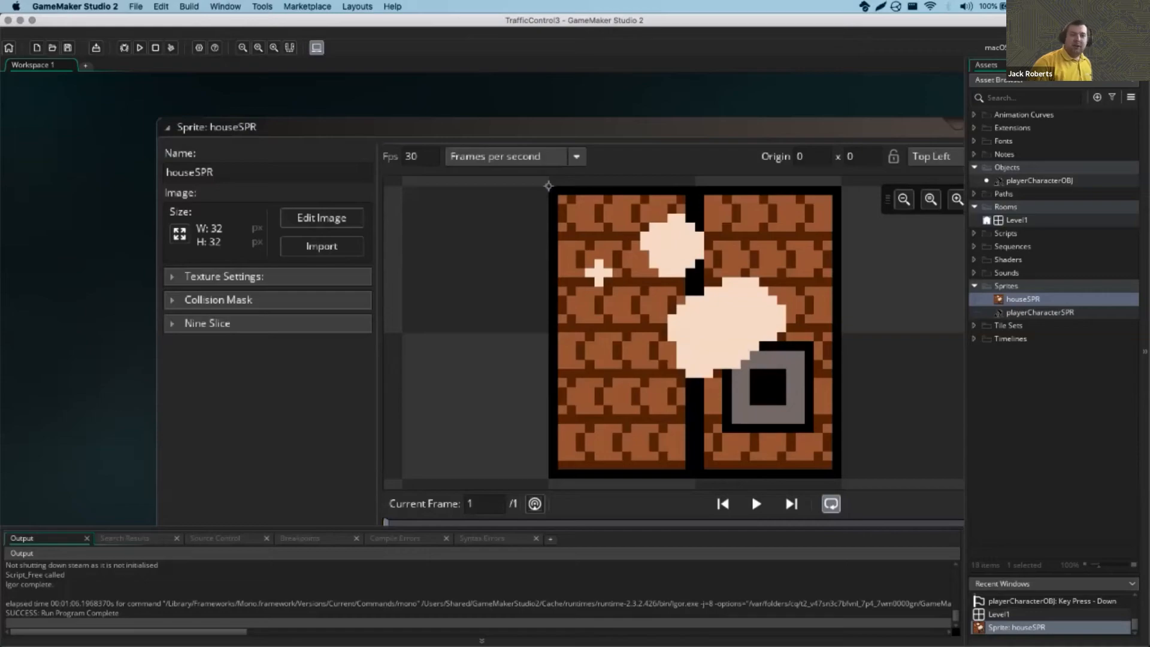
pyautogui.press('super+Tab')
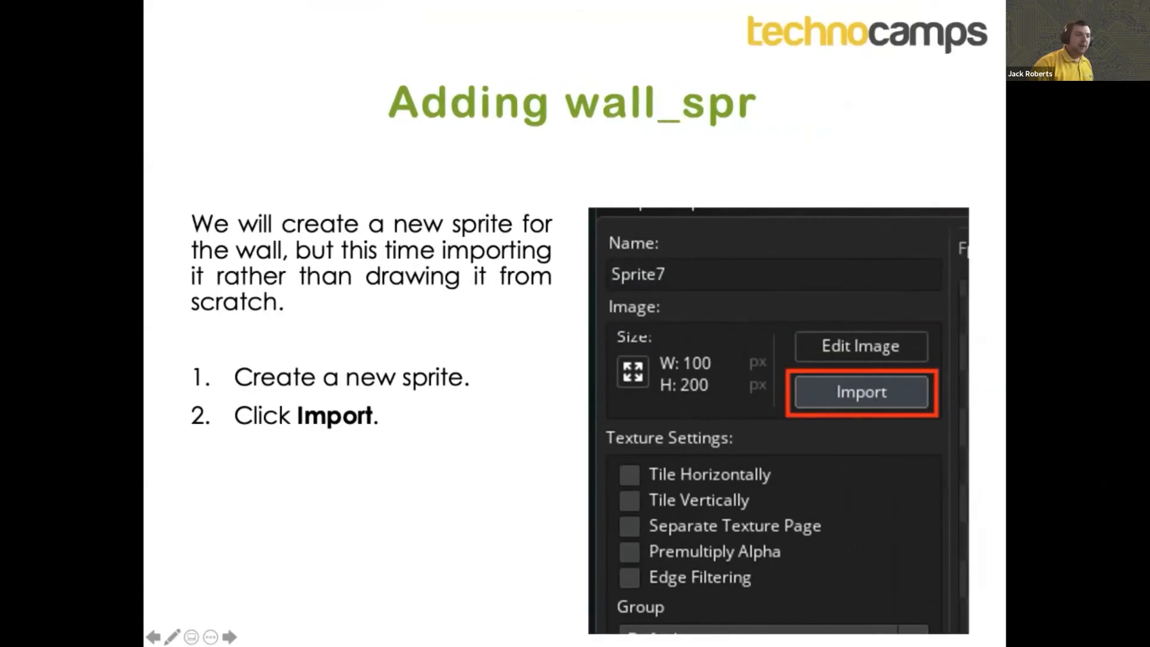
pyautogui.press('Right')
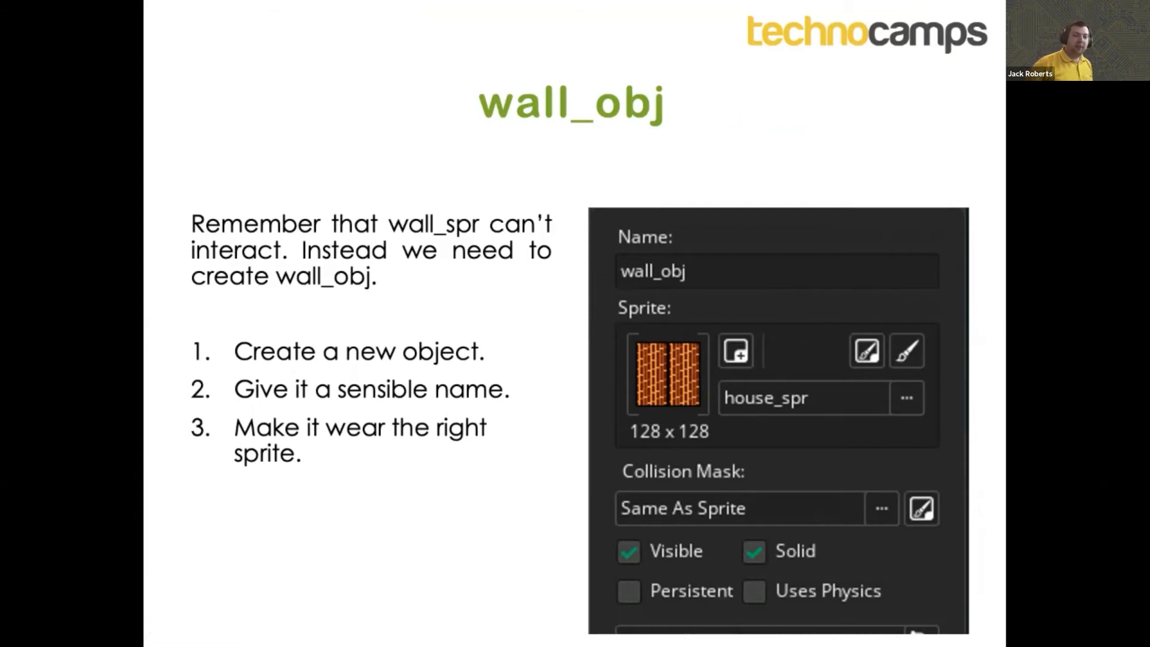
pyautogui.hotkey('ctrl', 'Left')
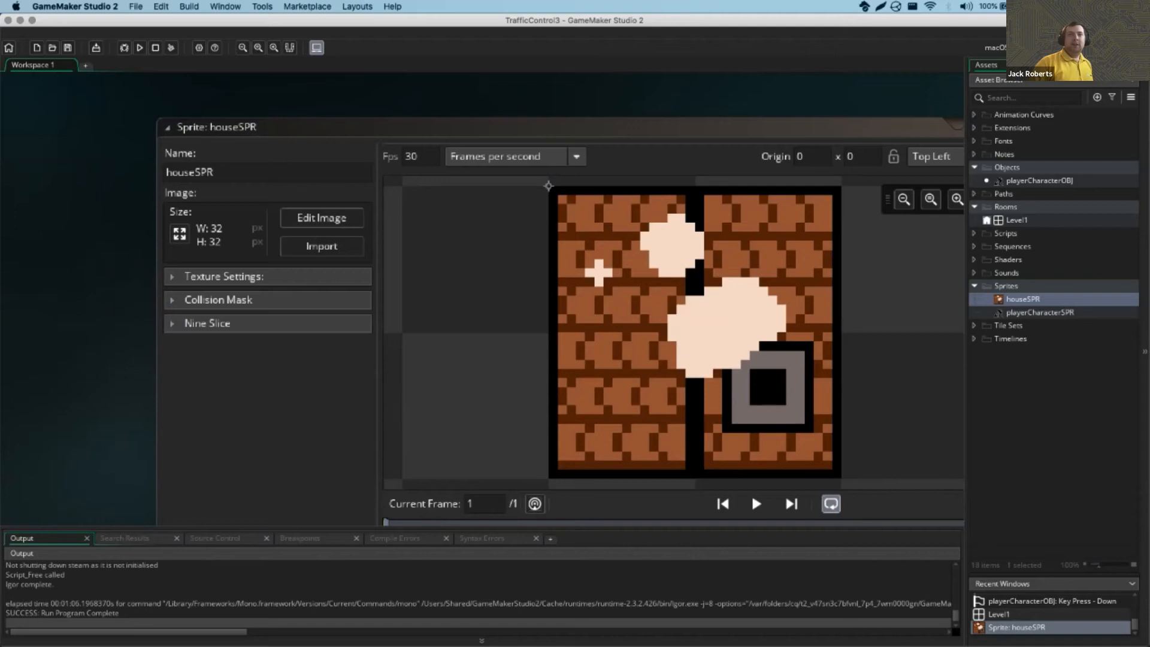
pyautogui.moveTo(563, 127); pyautogui.dragTo(341, 110)
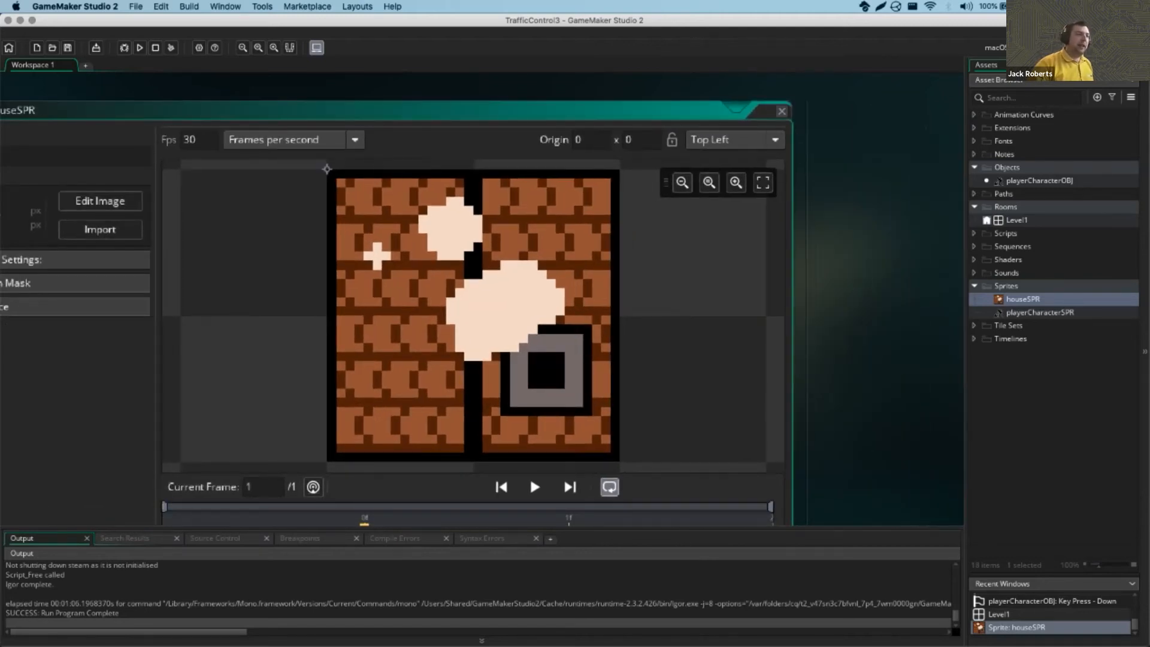
pyautogui.click(782, 111)
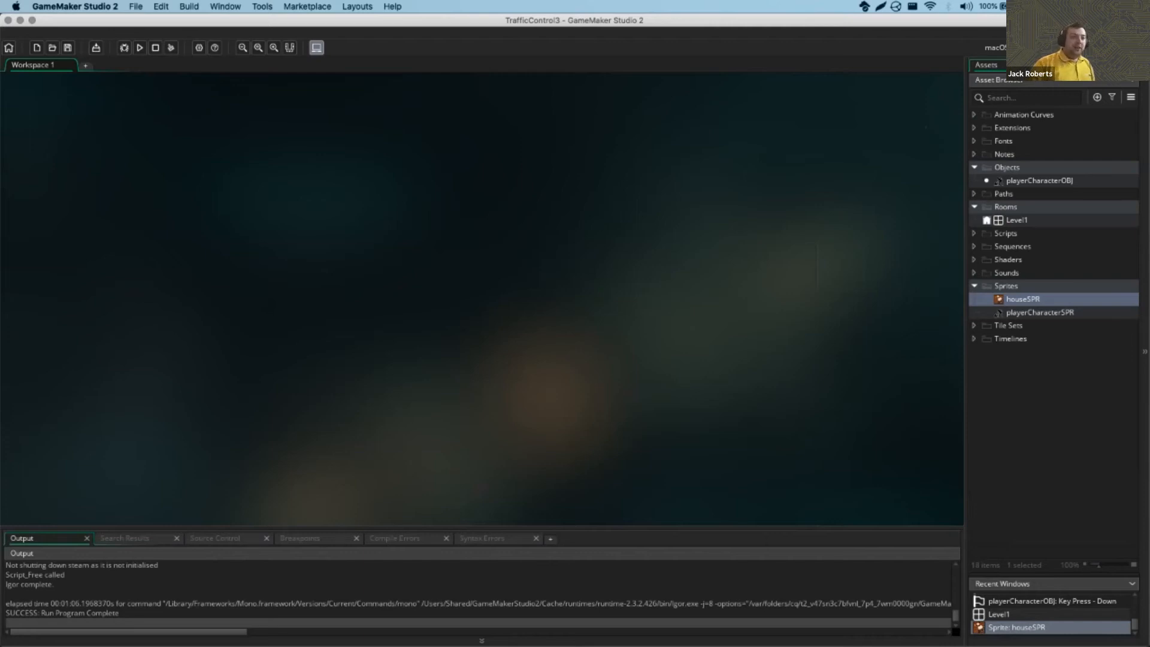
pyautogui.click(1006, 167)
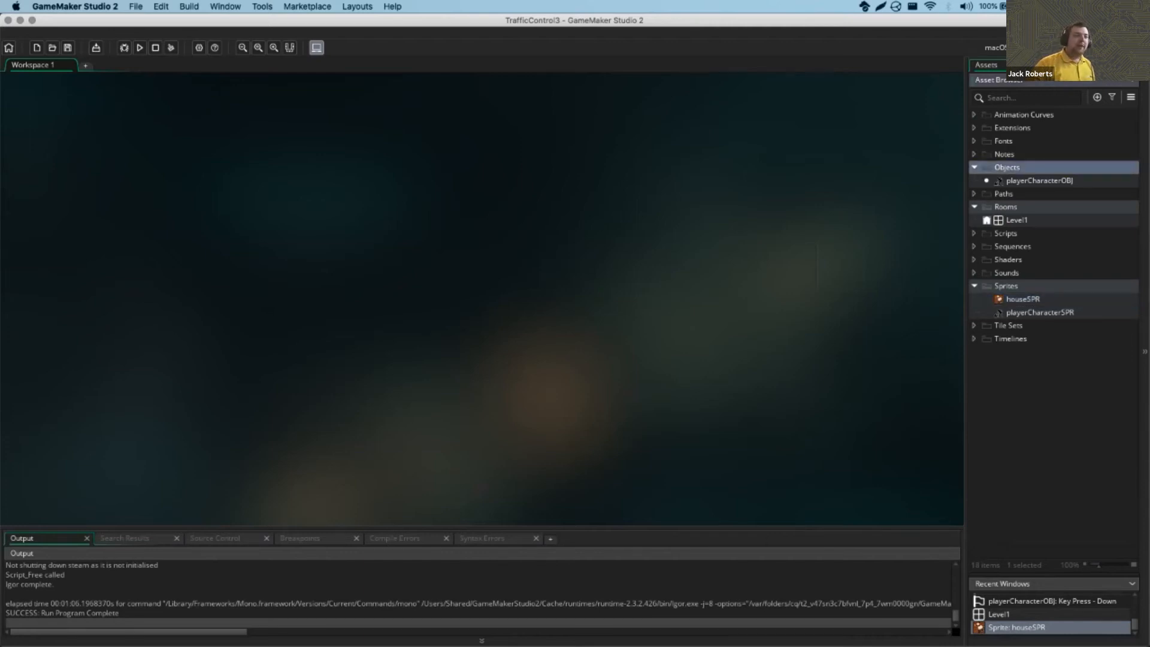
pyautogui.rightClick(1004, 168)
pyautogui.moveTo(1024, 172)
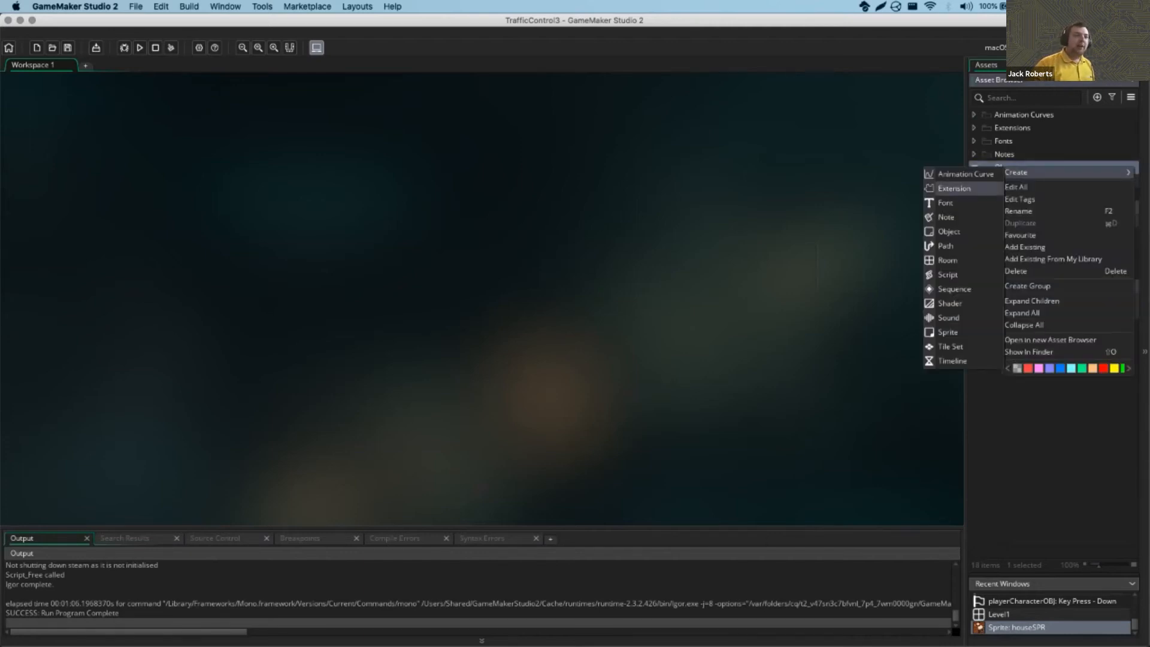
pyautogui.click(948, 232)
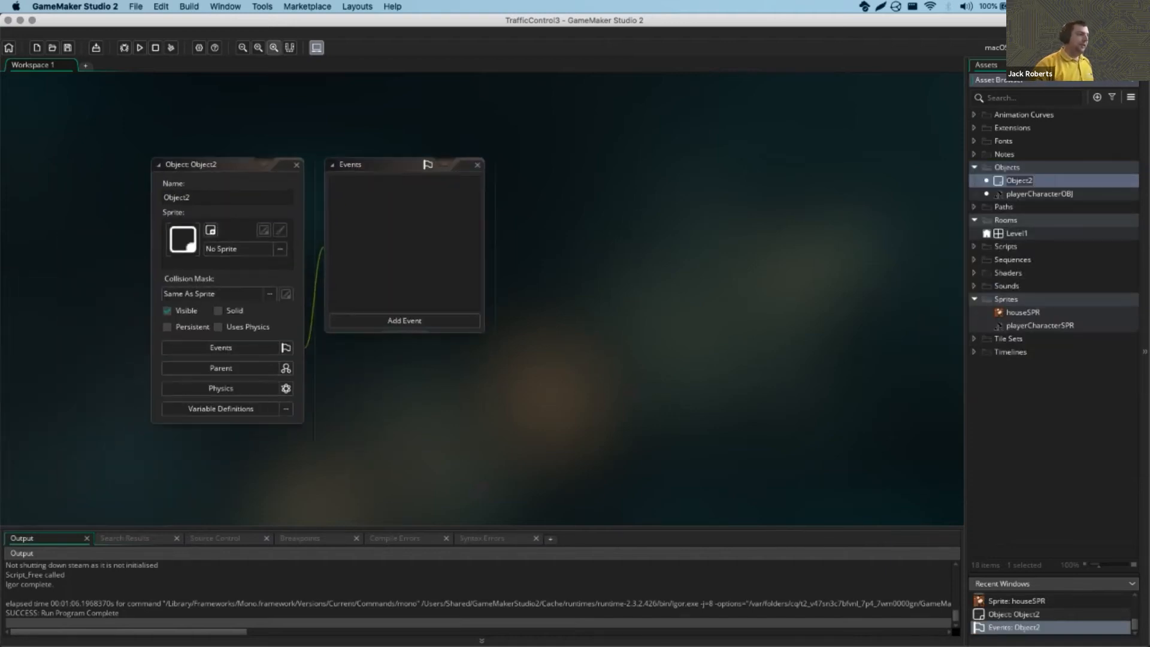
# Name the new object houseOBJ
pyautogui.click(274, 47)
pyautogui.moveTo(419, 389); pyautogui.dragTo(600, 434, button='middle')
pyautogui.click(197, 182)
pyautogui.press('BackSpace')
pyautogui.press('BackSpace')
pyautogui.press('BackSpace')
pyautogui.press('BackSpace')
pyautogui.press('BackSpace')
pyautogui.press('BackSpace')
pyautogui.press('BackSpace')
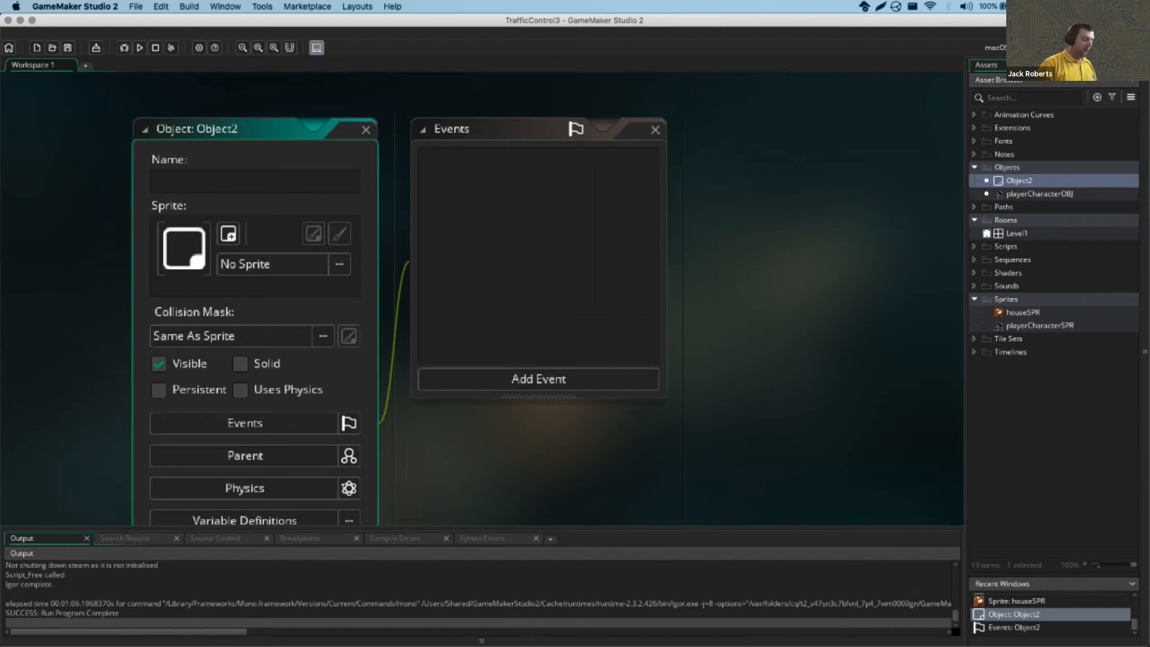
pyautogui.write('house')
pyautogui.write('OBJ')
pyautogui.press('Return')
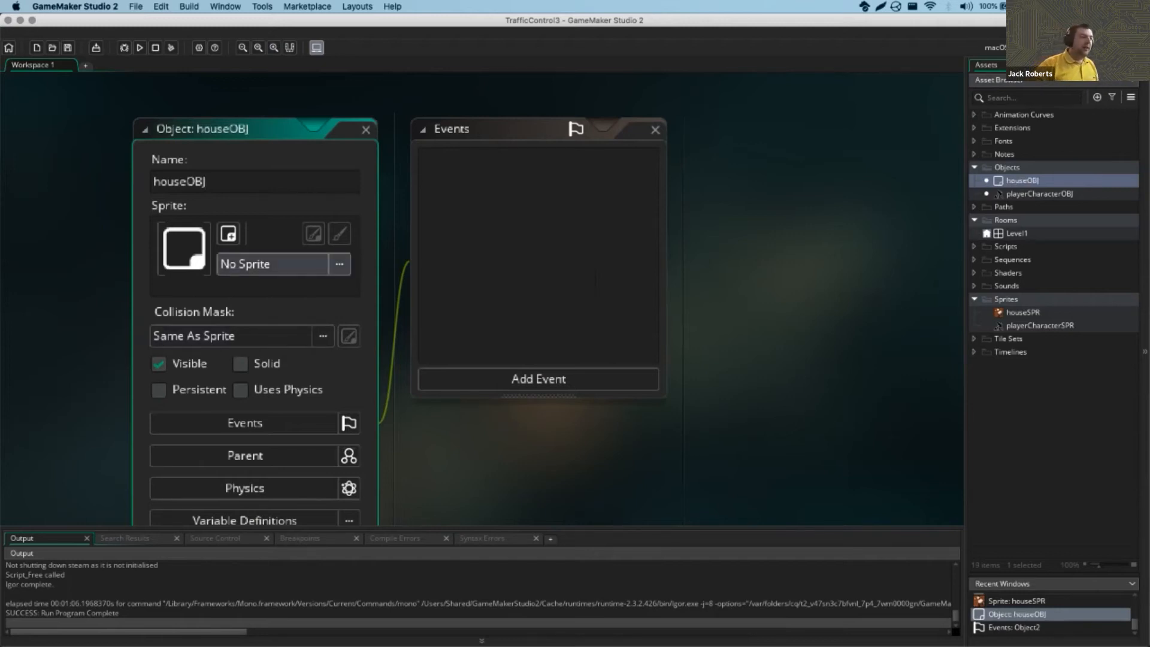
# Assign the houseSPR sprite from the Sprites group to houseOBJ
pyautogui.click(302, 264)
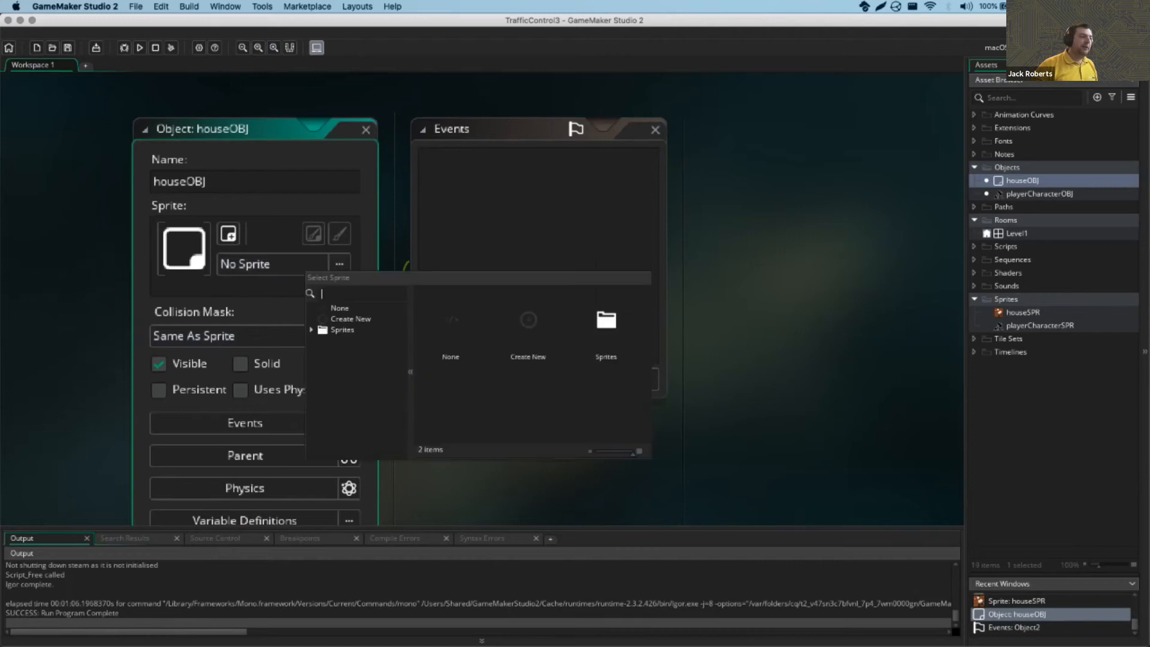
pyautogui.doubleClick(606, 323)
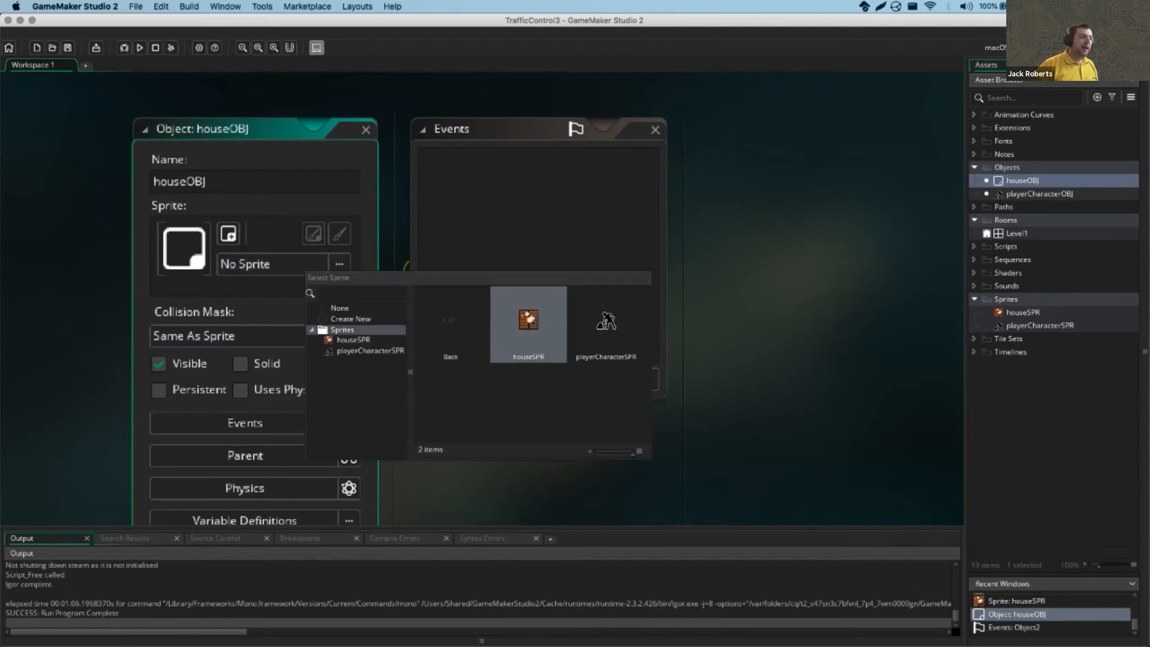
pyautogui.click(540, 327)
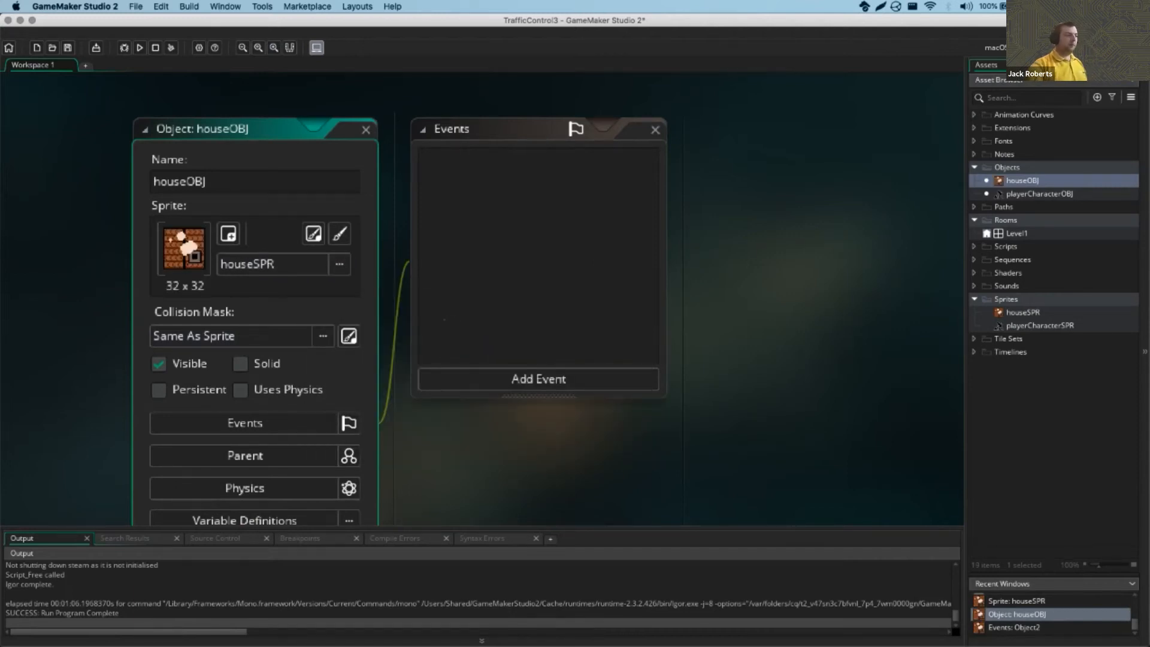
pyautogui.hscroll(-4, 305, 323)
pyautogui.scroll(-2, 306, 323)
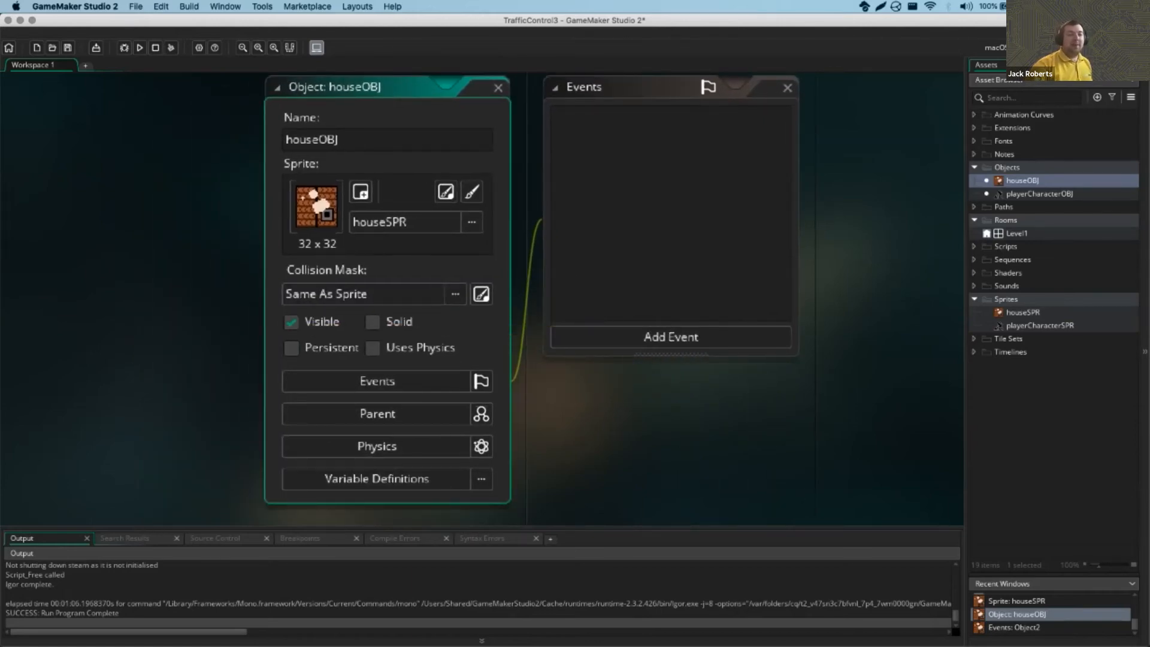
# Consult the slide on the object's settings, make houseOBJ solid, and close its editor
pyautogui.hotkey('ctrl', 'Right')
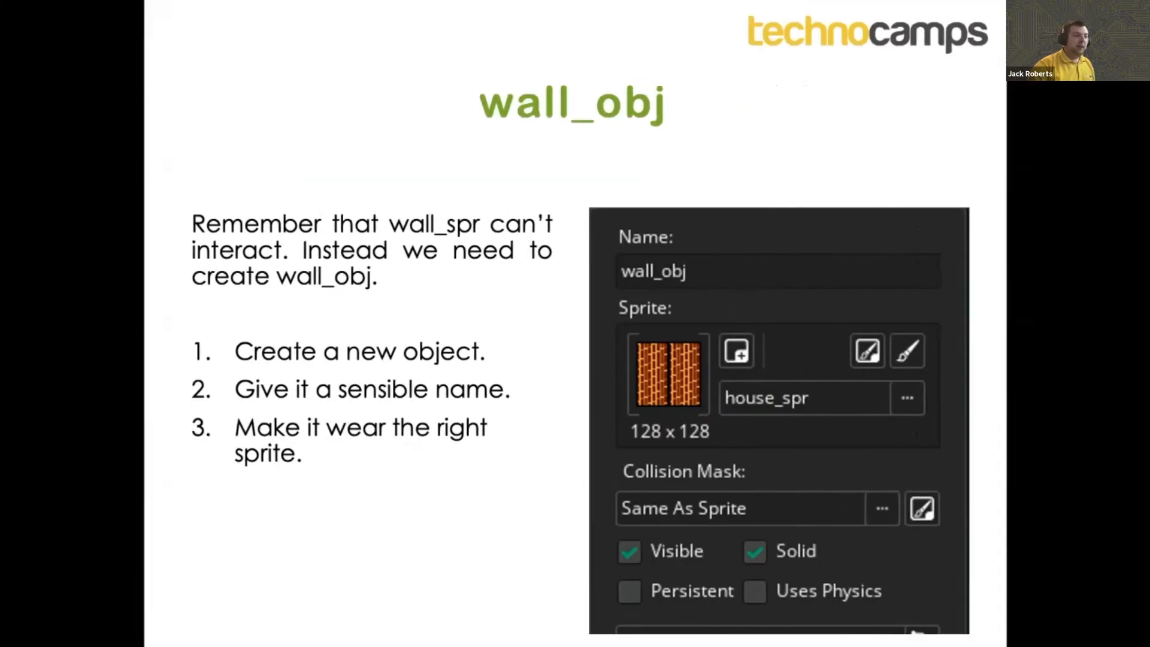
pyautogui.press('Right')
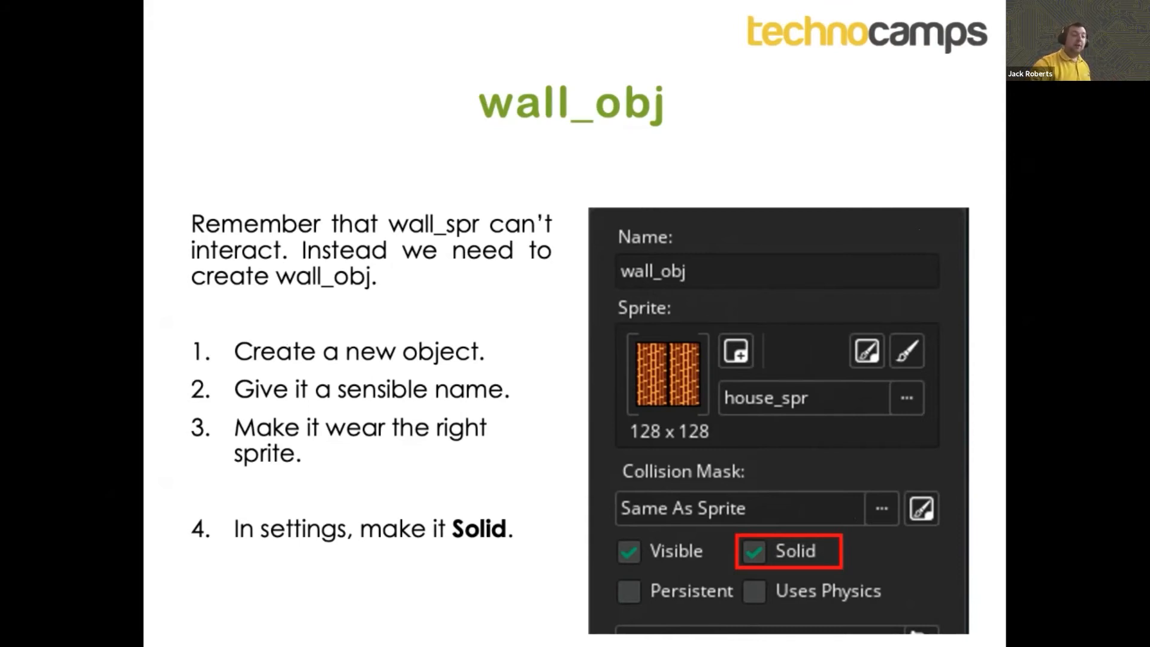
pyautogui.hotkey('ctrl', 'Left')
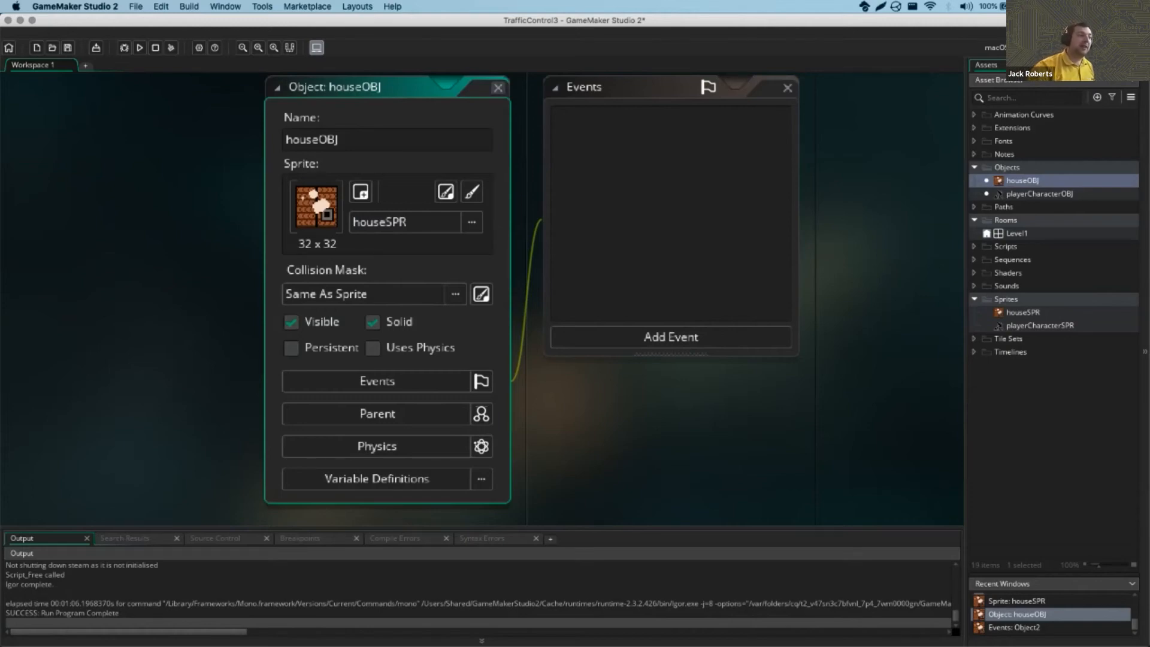
pyautogui.click(498, 88)
# Consult the slide on adding wall_obj to Level1, and open the Level1 room with the entire room in view
pyautogui.hotkey('ctrl', 'Right')
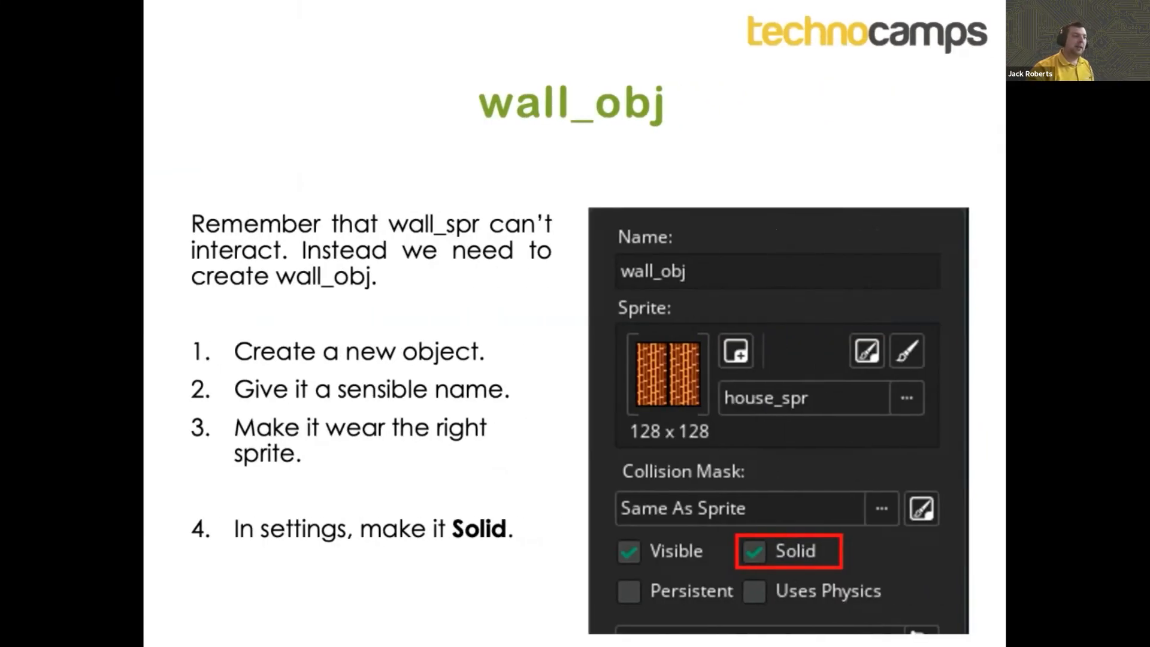
pyautogui.press('Right')
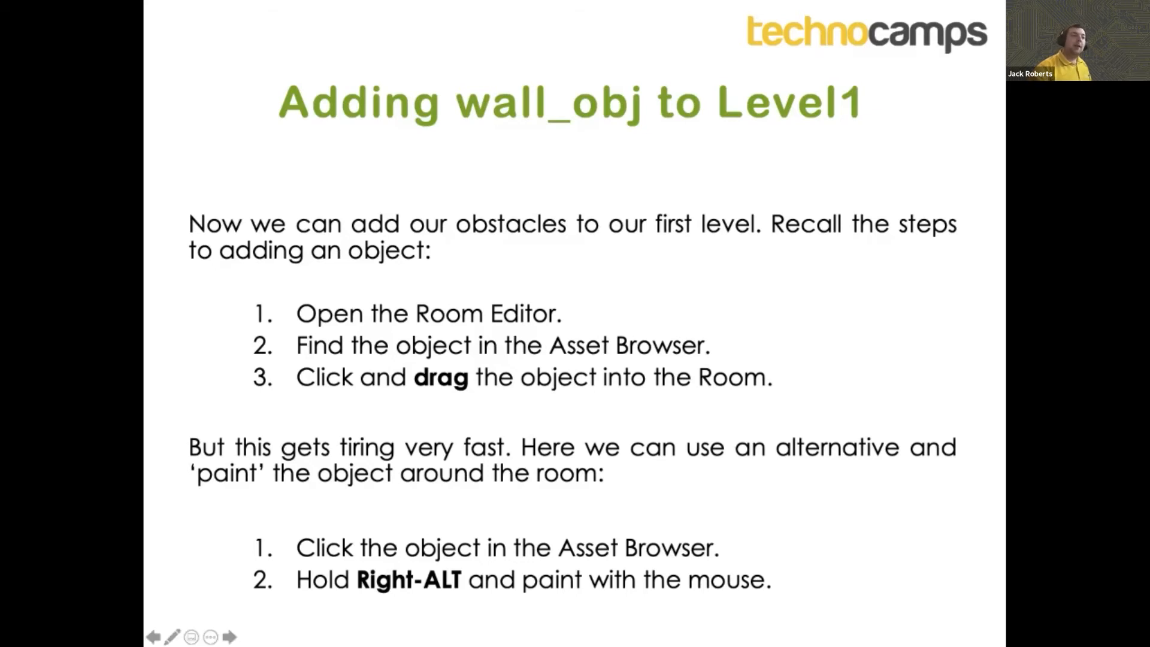
pyautogui.hotkey('ctrl', 'Left')
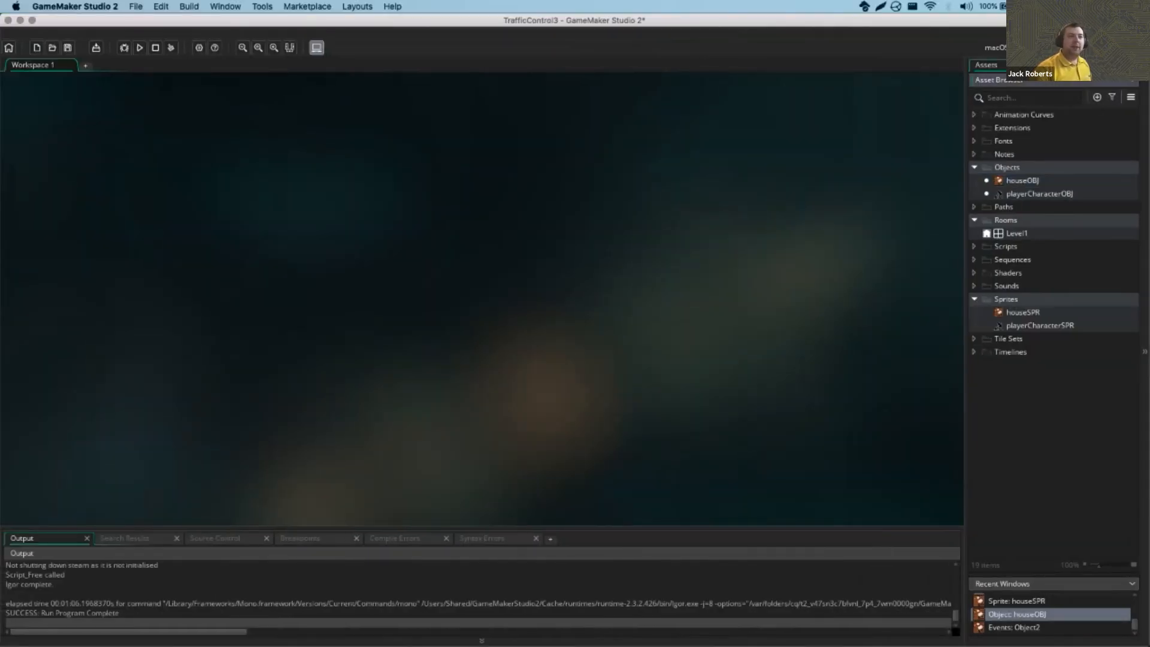
pyautogui.doubleClick(1016, 233)
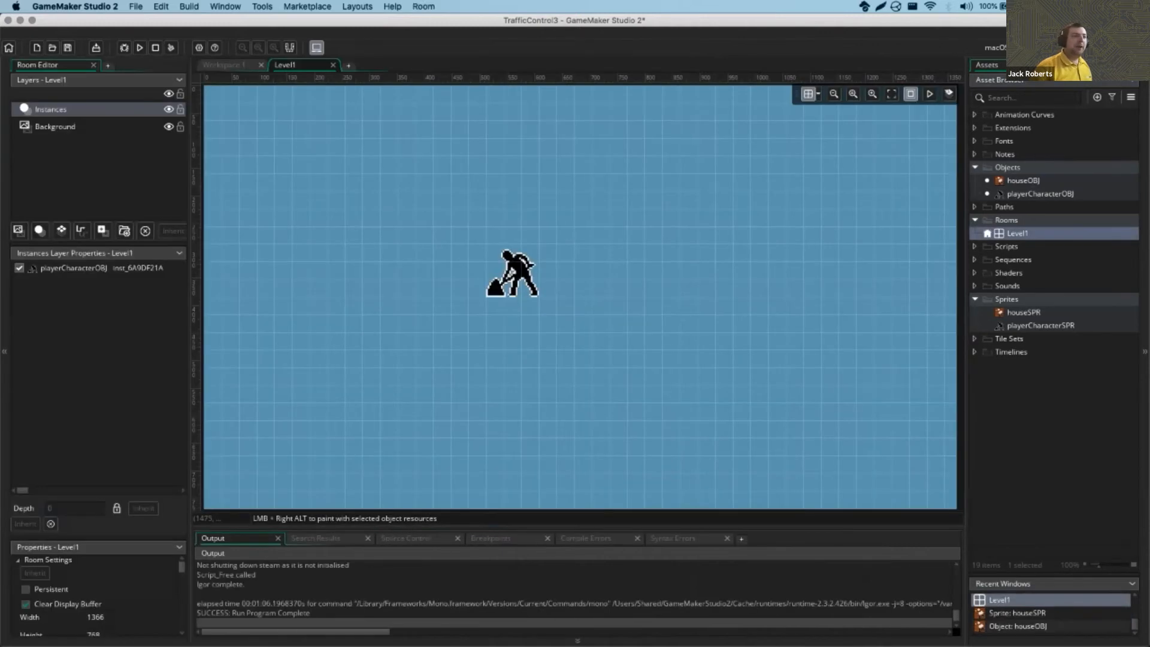
pyautogui.click(833, 94)
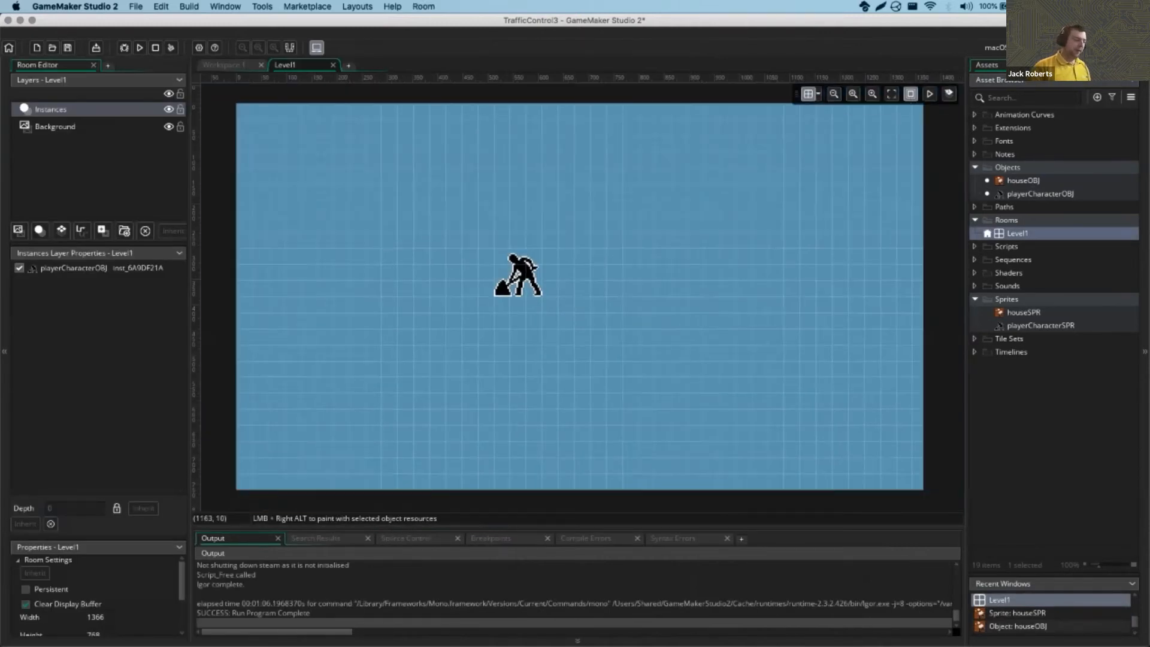
pyautogui.moveTo(655, 261)
pyautogui.mouseDown(button='middle')
pyautogui.moveTo(642, 267)
pyautogui.moveTo(653, 273)
pyautogui.mouseUp(button='middle')
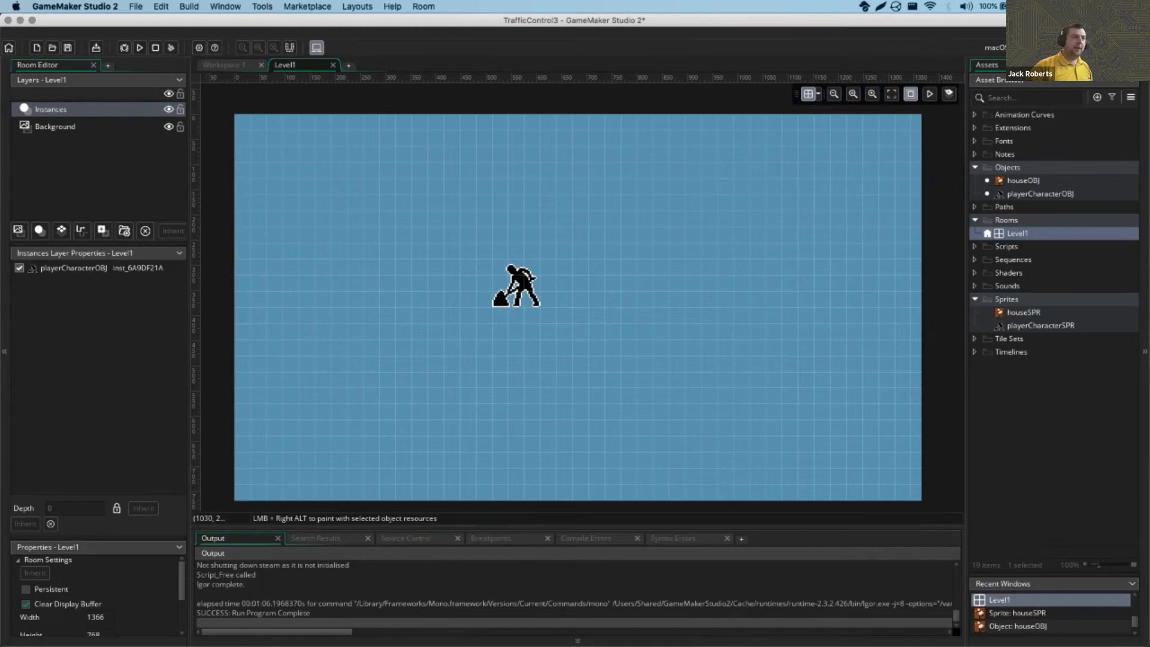
# Place five houseOBJ instances in Level1, stacked in an unbroken vertical column centred on (352, 160), above and left of the player
pyautogui.click(1069, 182)
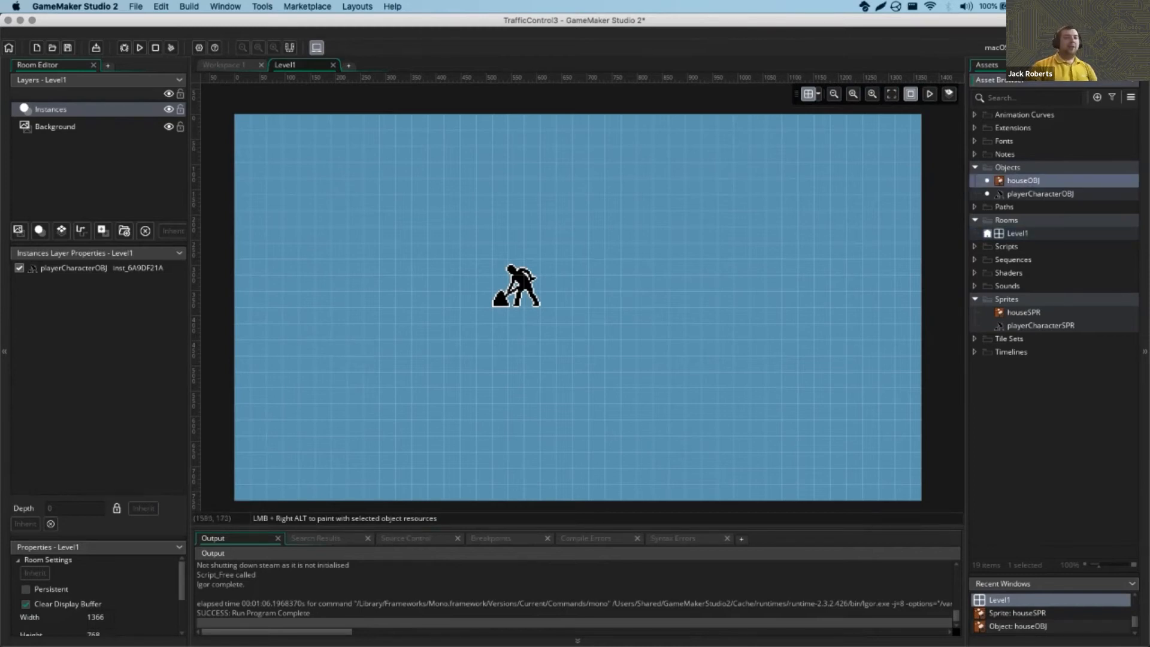
pyautogui.moveTo(1022, 180); pyautogui.dragTo(419, 170)
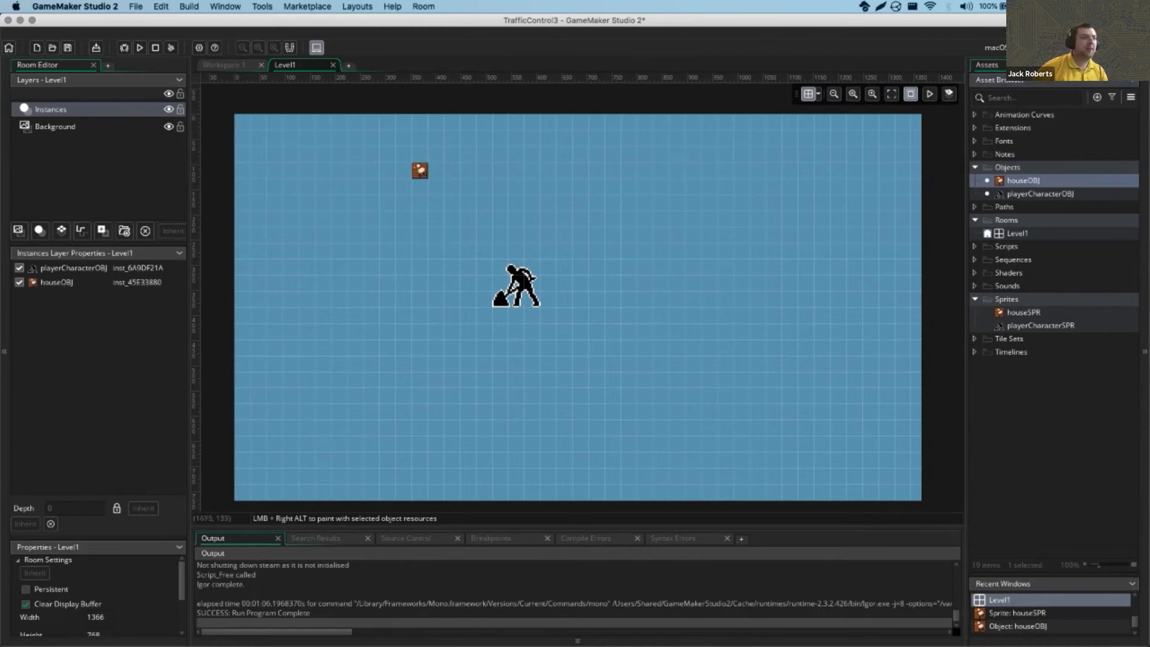
pyautogui.moveTo(1023, 181); pyautogui.dragTo(420, 186)
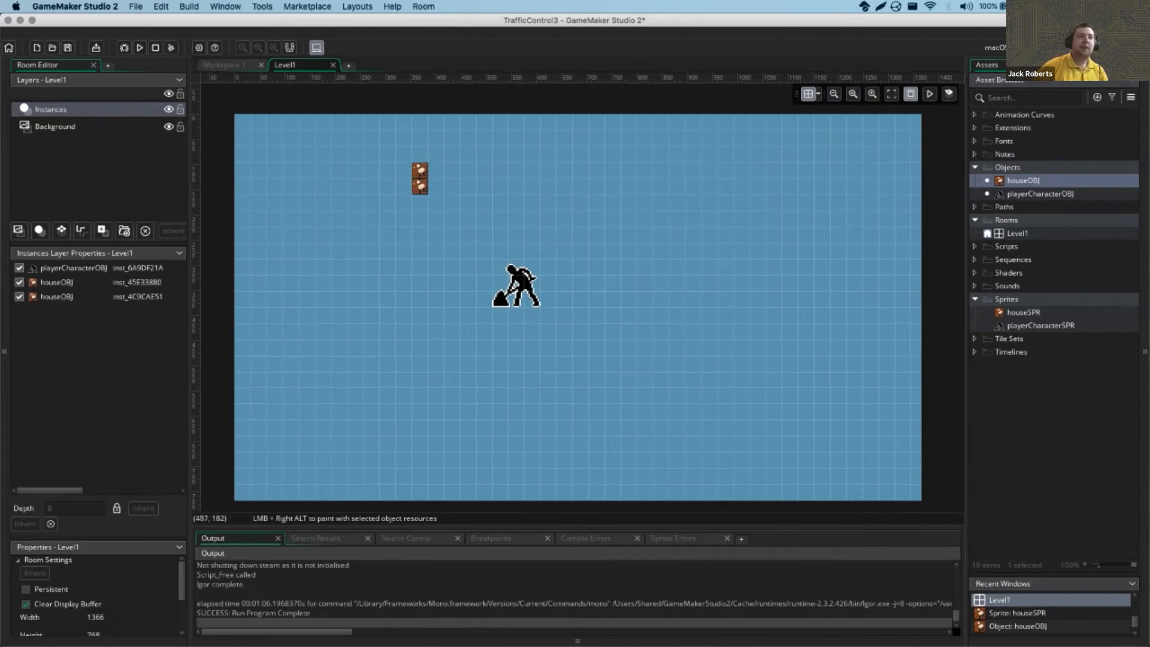
pyautogui.moveTo(1023, 180); pyautogui.dragTo(420, 203)
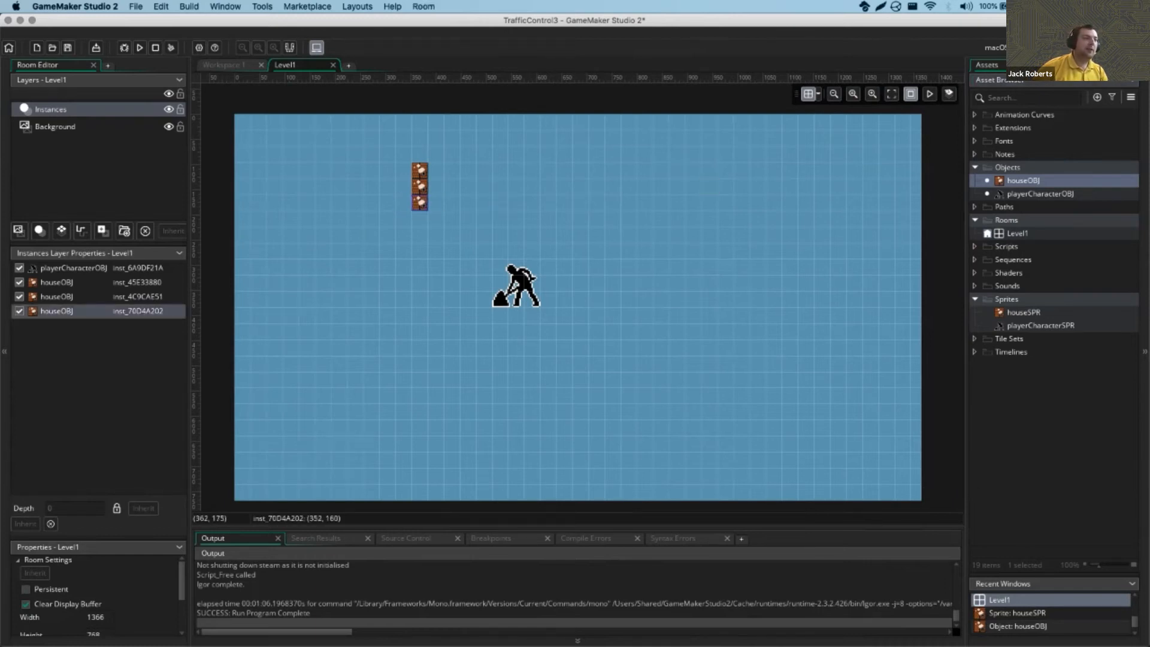
pyautogui.moveTo(1023, 180); pyautogui.dragTo(420, 218)
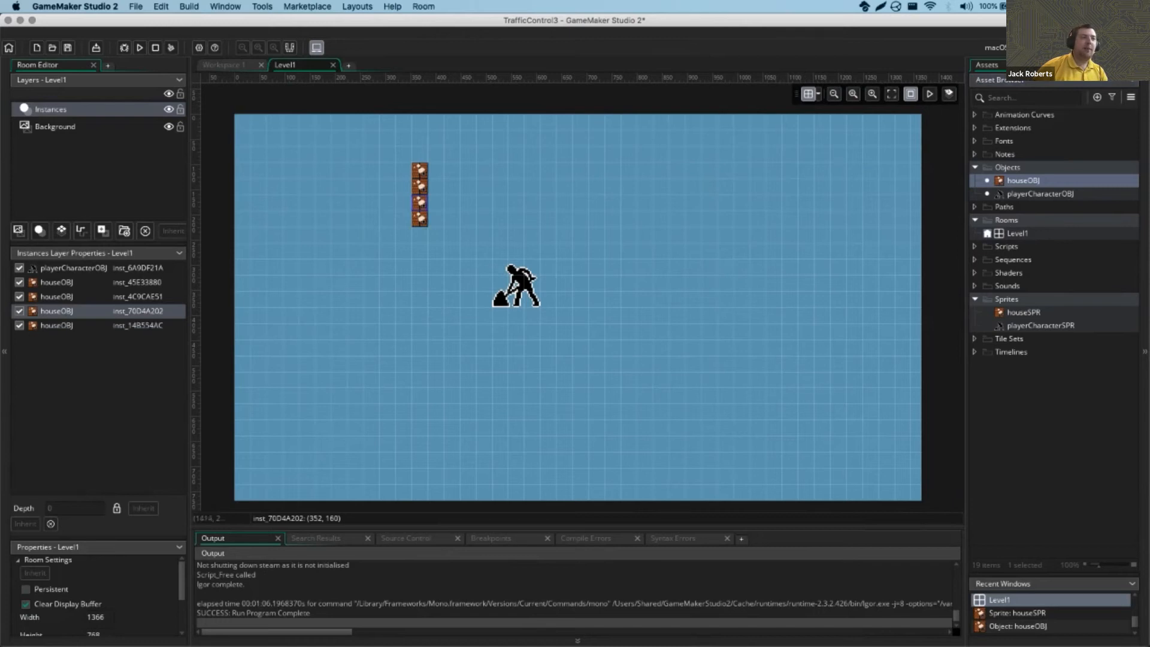
pyautogui.moveTo(1023, 181); pyautogui.dragTo(420, 235)
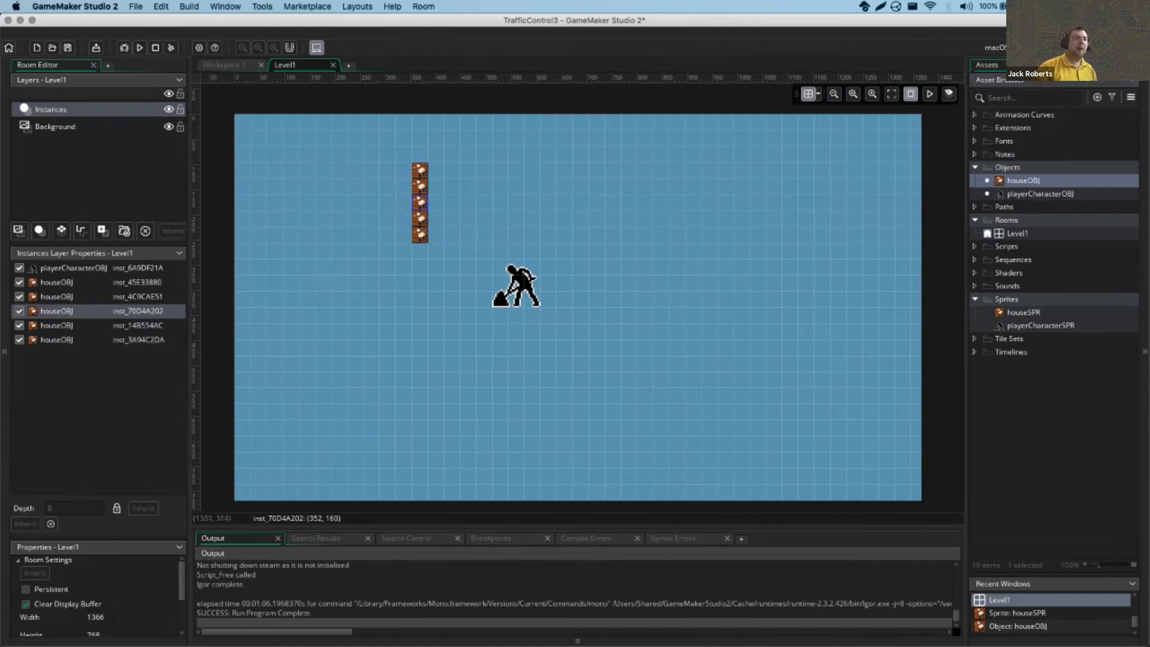
# Paint houseOBJ instances freehand in a loose winding trail around the player and along the edges of Level1
pyautogui.moveTo(1022, 180); pyautogui.dragTo(667, 266)
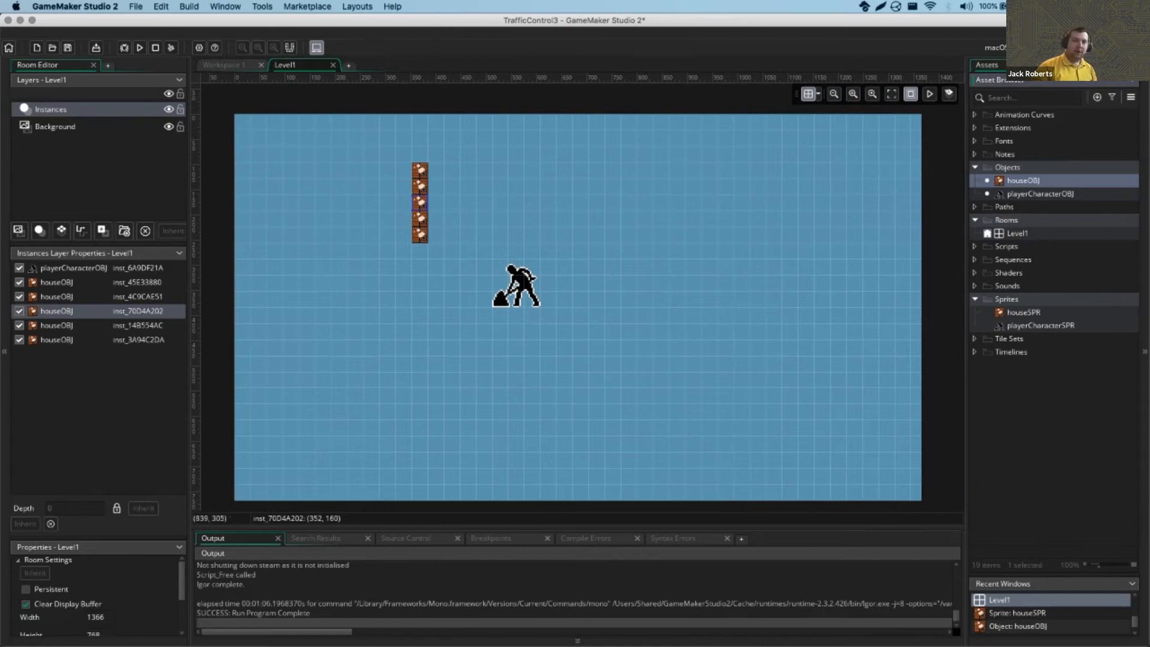
pyautogui.press('alt')
pyautogui.moveTo(243, 122)
pyautogui.keyDown('alt'); pyautogui.mouseDown()
pyautogui.moveTo(227, 428)
pyautogui.moveTo(292, 460)
pyautogui.moveTo(461, 275)
pyautogui.moveTo(693, 186)
pyautogui.moveTo(693, 251)
pyautogui.moveTo(790, 476)
pyautogui.moveTo(886, 347)
pyautogui.moveTo(805, 299)
pyautogui.moveTo(571, 408)
pyautogui.moveTo(388, 363)
pyautogui.mouseUp(); pyautogui.keyUp('alt')
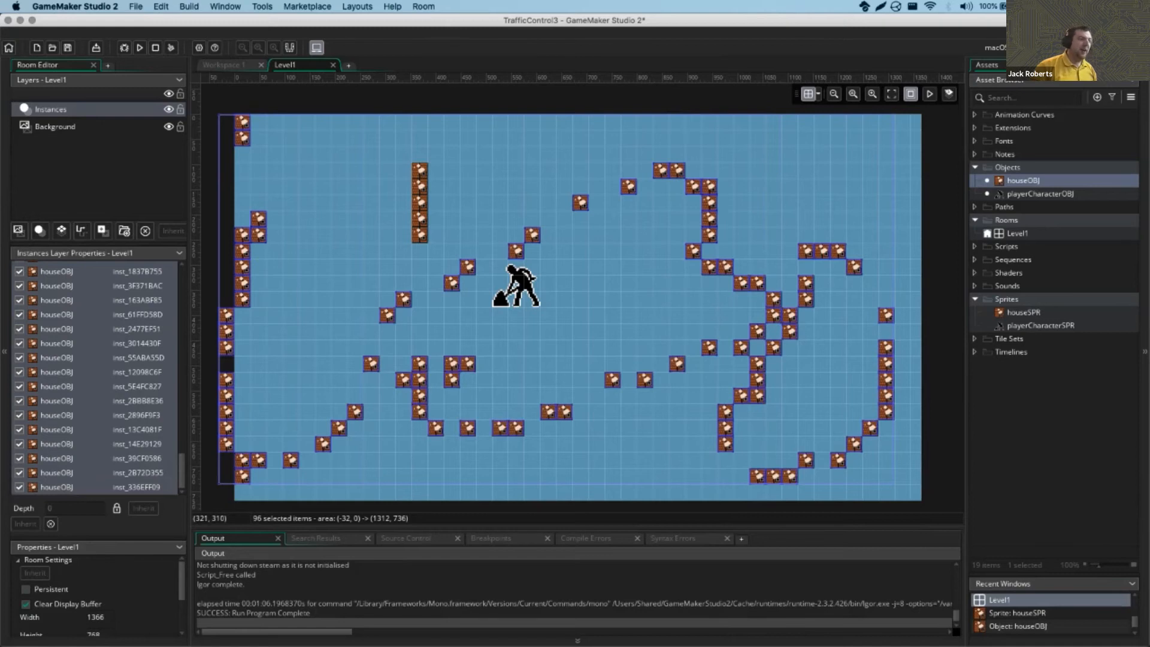
# Delete the painted houses and undo all the earlier houseOBJ placements in Level1
pyautogui.press('Delete')
pyautogui.press('super+z')
pyautogui.press('super+z')
pyautogui.press('super+z')
pyautogui.press('super+z')
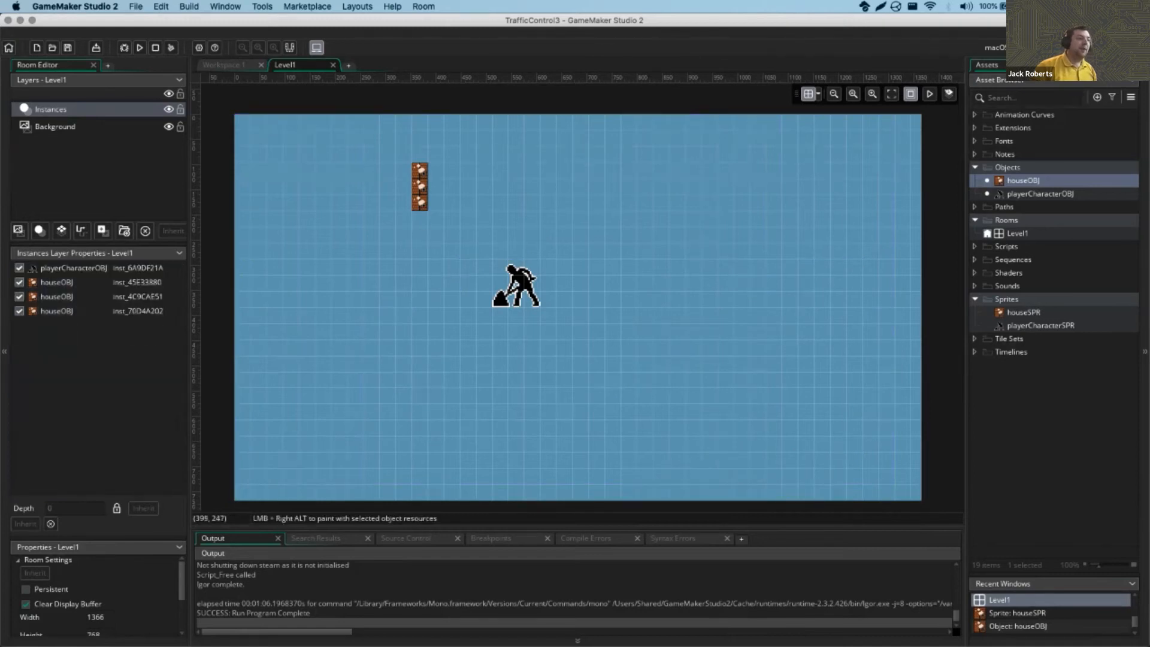
pyautogui.press('super+z')
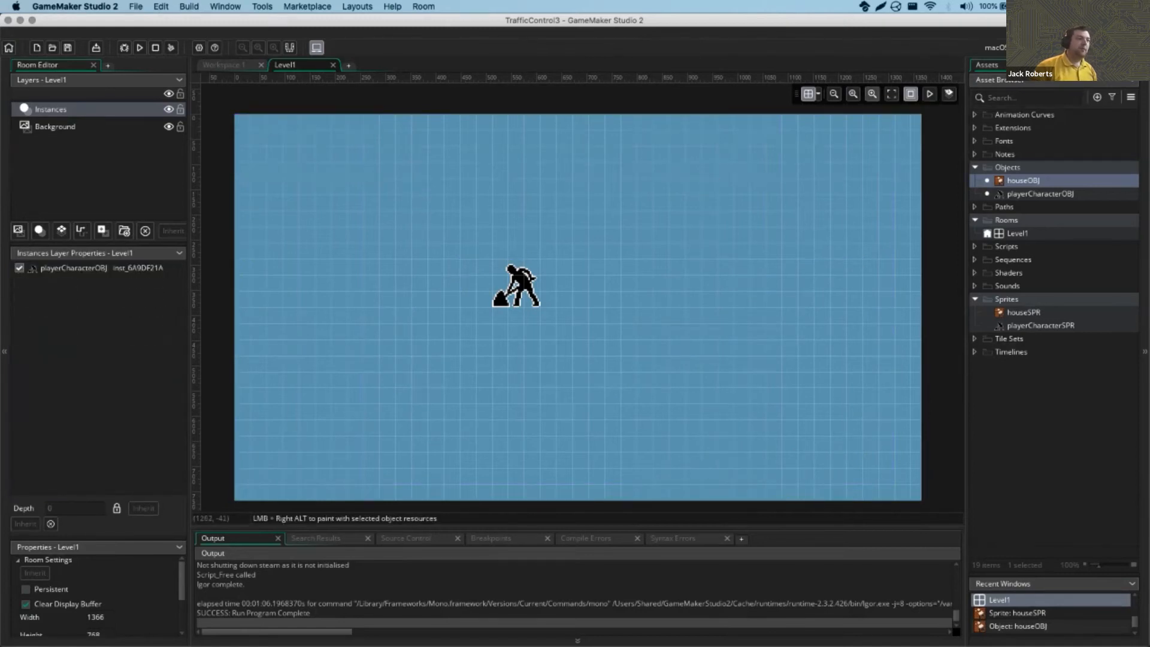
# Place one houseOBJ instance at (672, 352), to the right of the player in Level1
pyautogui.click(872, 94)
pyautogui.click(872, 94)
pyautogui.click(872, 94)
pyautogui.click(871, 94)
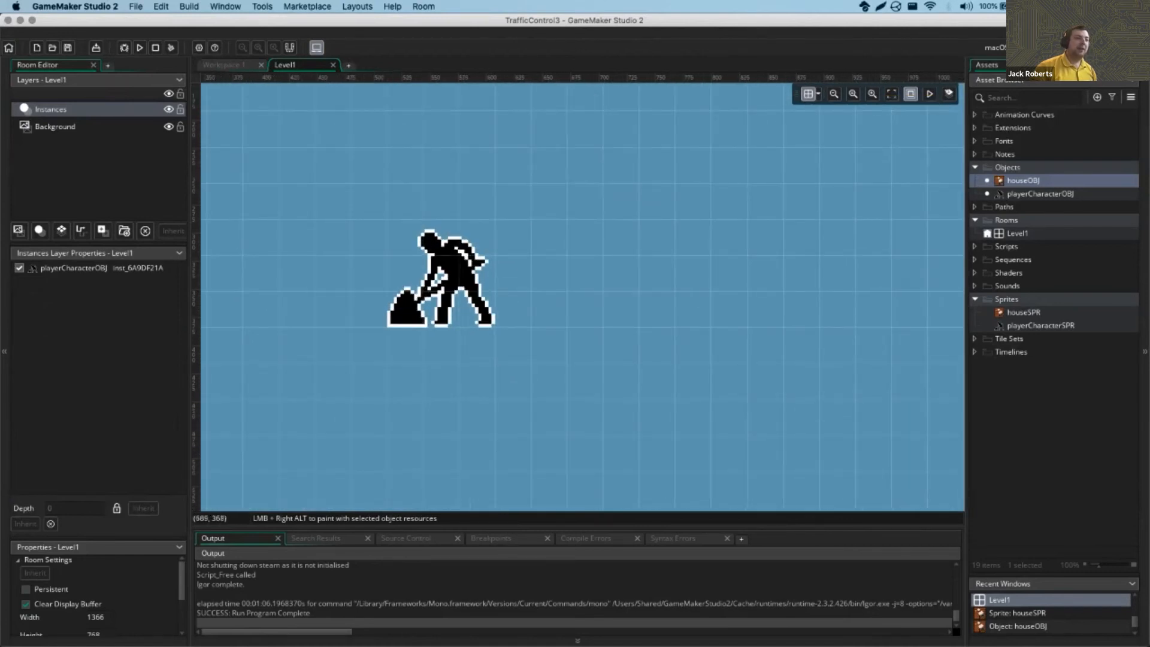
pyautogui.moveTo(1022, 181); pyautogui.dragTo(593, 316)
pyautogui.click(585, 304)
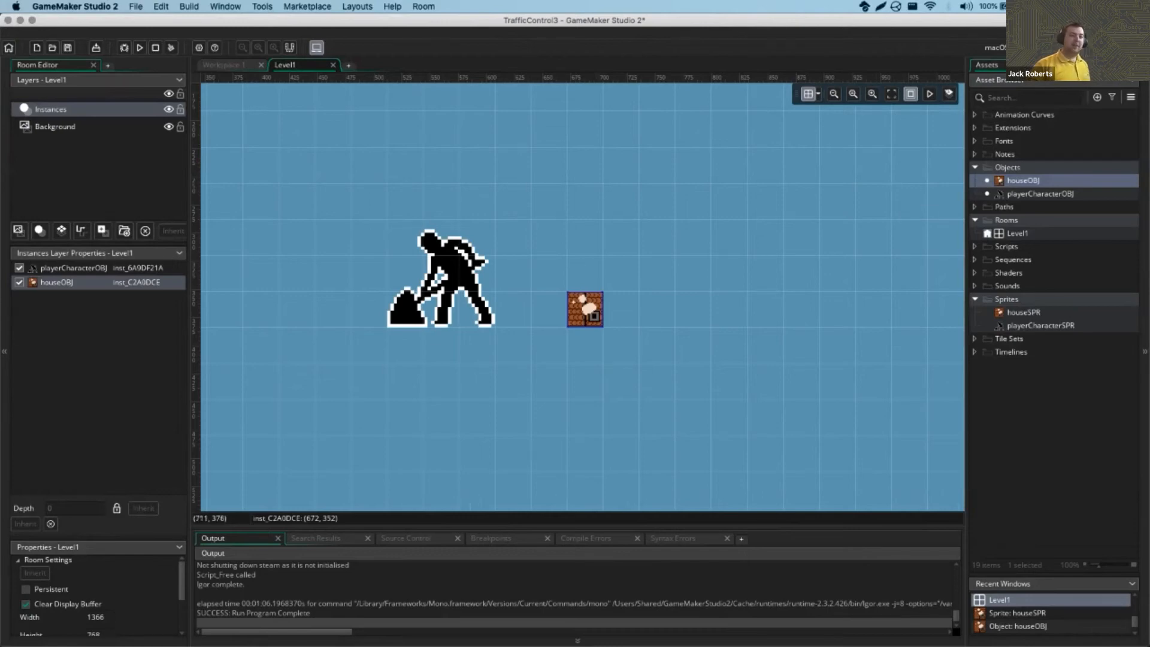
# Consult the Size & Scale slide on resizing the sprite versus the object, and return to GameMaker Studio 2
pyautogui.hotkey('ctrl', 'Right')
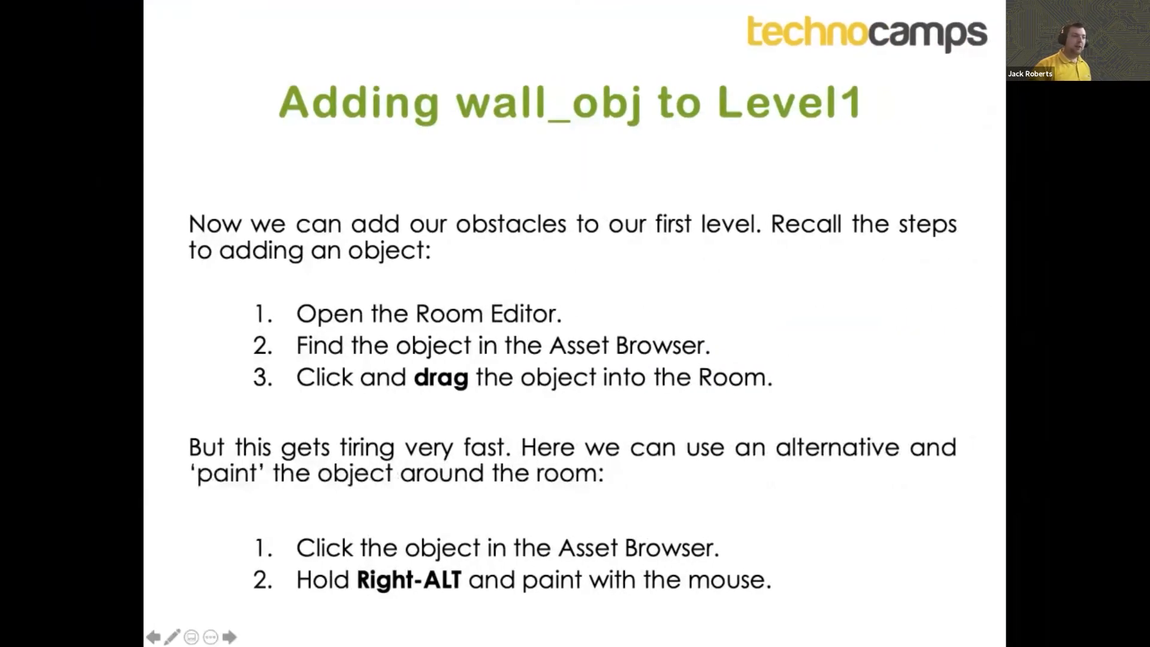
pyautogui.press('Right')
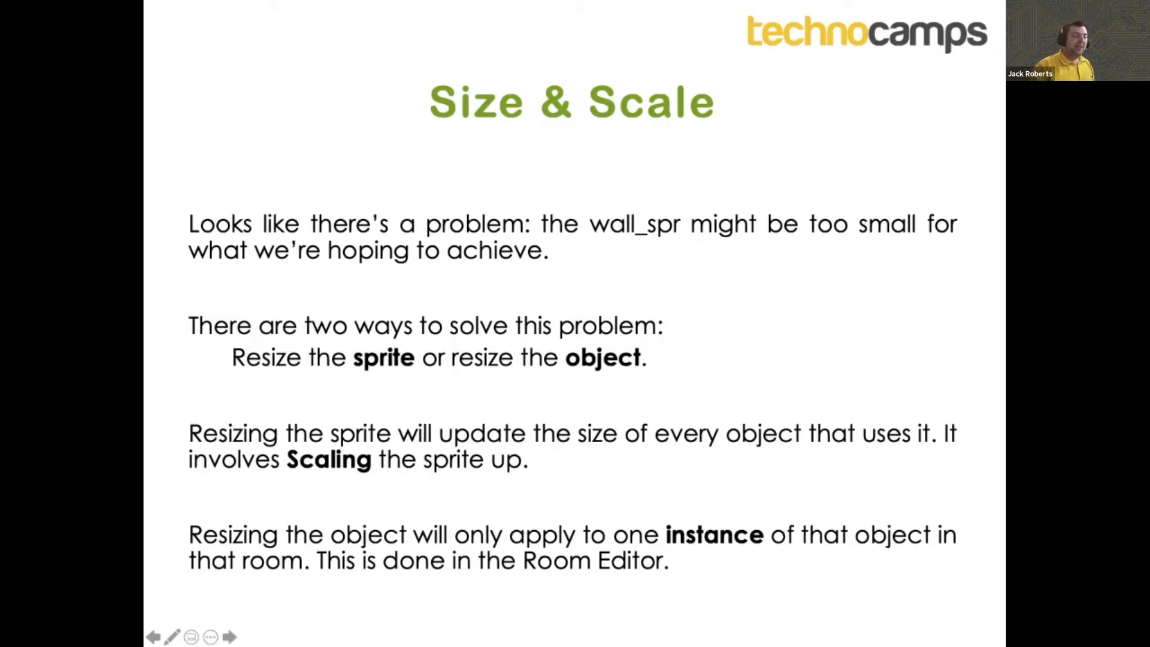
pyautogui.hotkey('ctrl', 'Left')
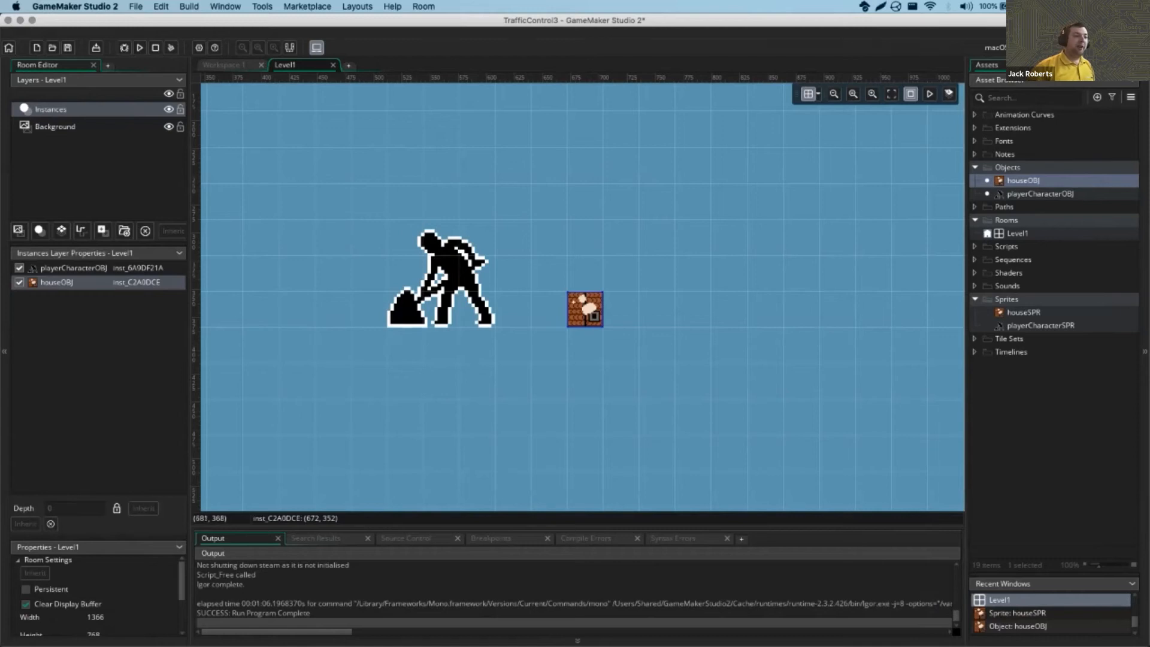
# Enlarge the placed houseOBJ instance to about 350 by 320 pixels, keeping its upper-left corner at (672, 352)
pyautogui.click(872, 96)
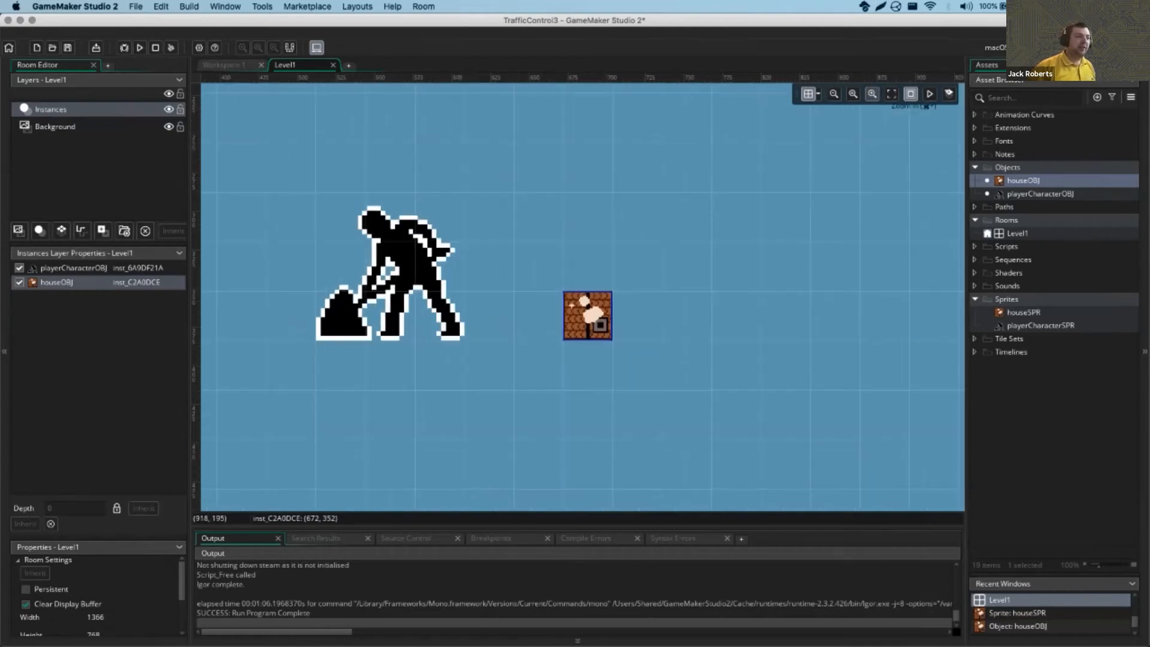
pyautogui.click(833, 94)
pyautogui.moveTo(612, 339); pyautogui.dragTo(850, 476)
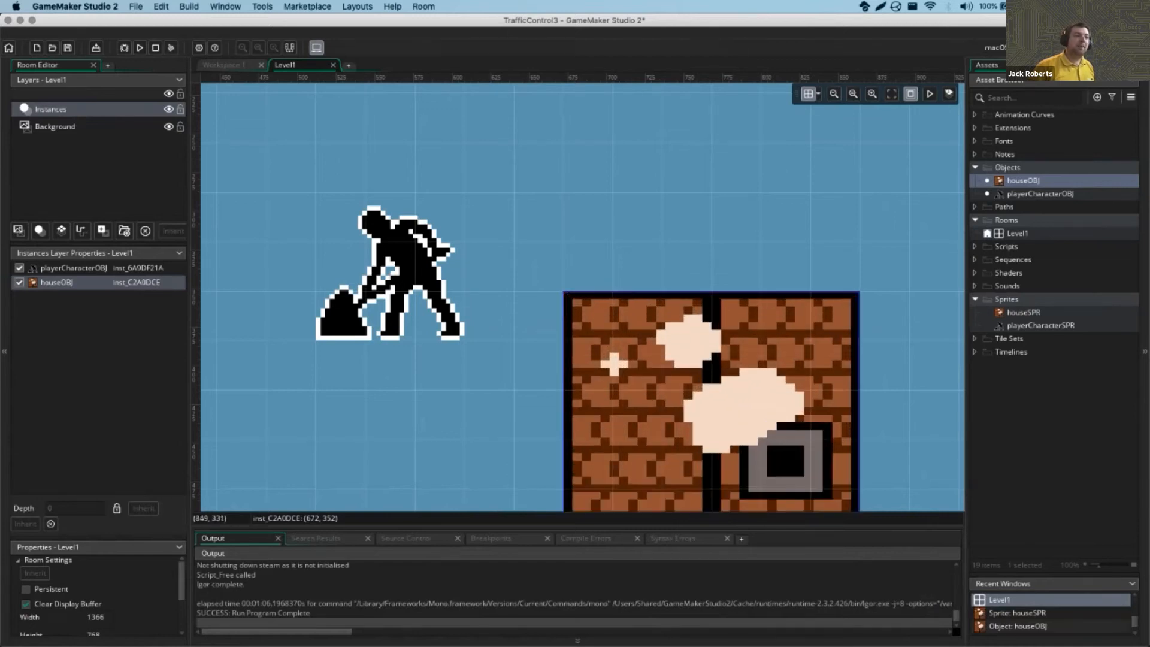
pyautogui.click(834, 94)
pyautogui.click(834, 94)
pyautogui.click(833, 94)
pyautogui.moveTo(666, 372); pyautogui.dragTo(762, 456)
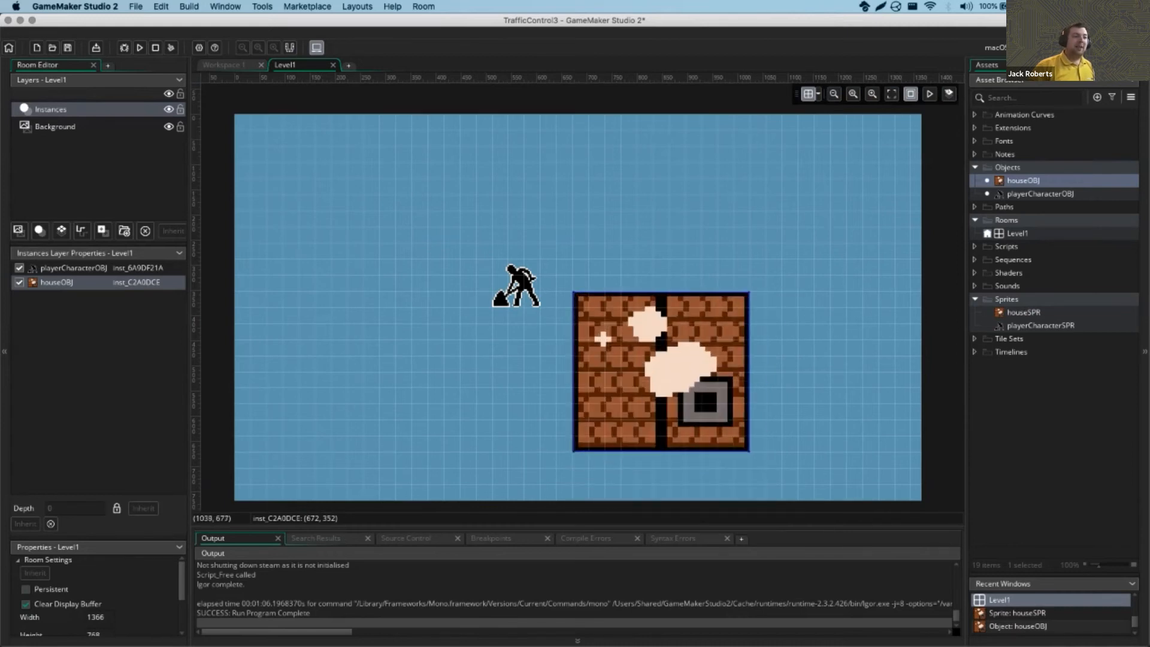
# Add a second enlarged houseOBJ at (672, 64), move the large house directly beneath it to (672, 160), and shrink it to match
pyautogui.moveTo(1023, 178); pyautogui.dragTo(621, 172)
pyautogui.click(584, 159)
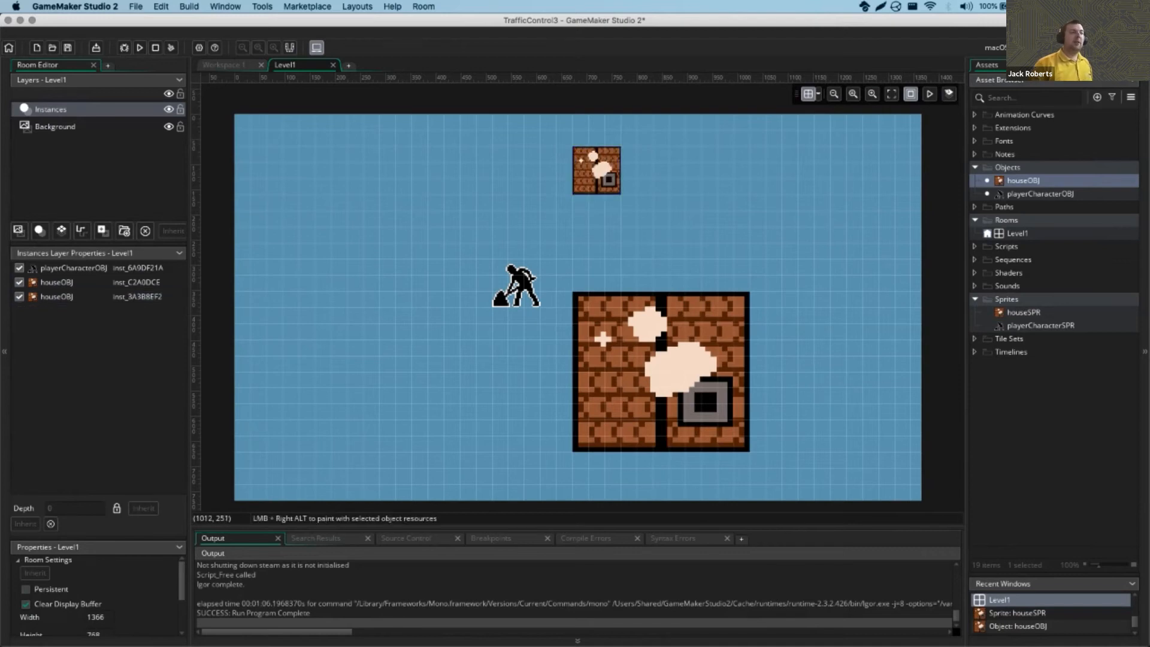
pyautogui.click(648, 336)
pyautogui.moveTo(642, 334); pyautogui.dragTo(643, 235)
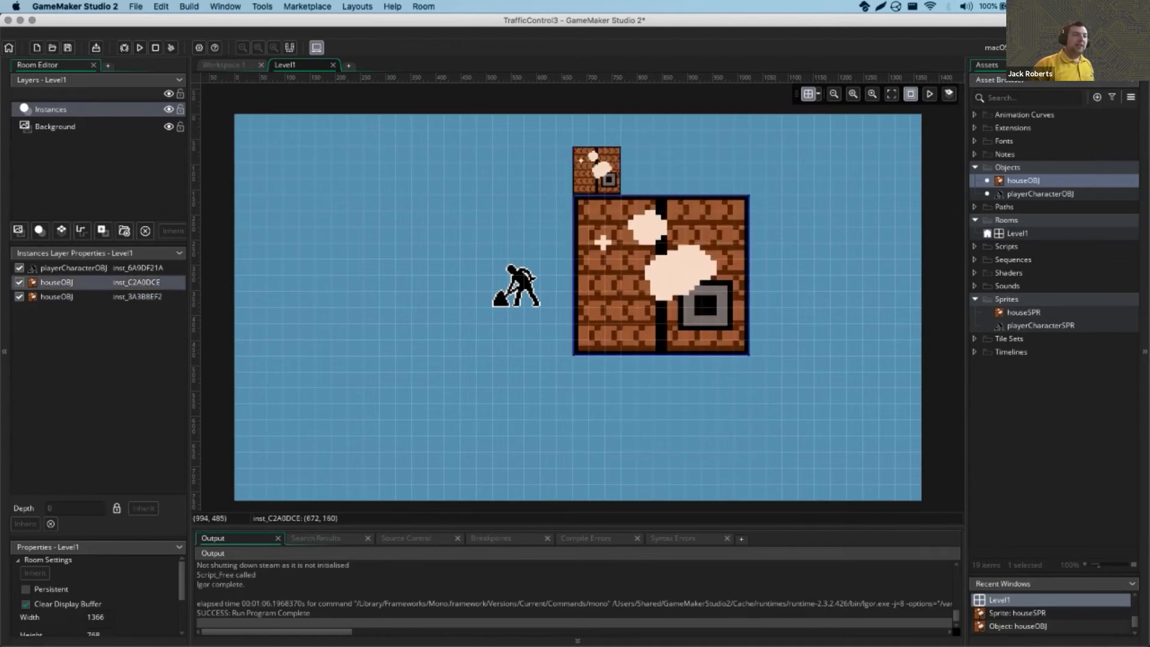
pyautogui.moveTo(749, 354); pyautogui.dragTo(620, 242)
pyautogui.click(741, 281)
pyautogui.click(596, 218)
pyautogui.click(590, 170)
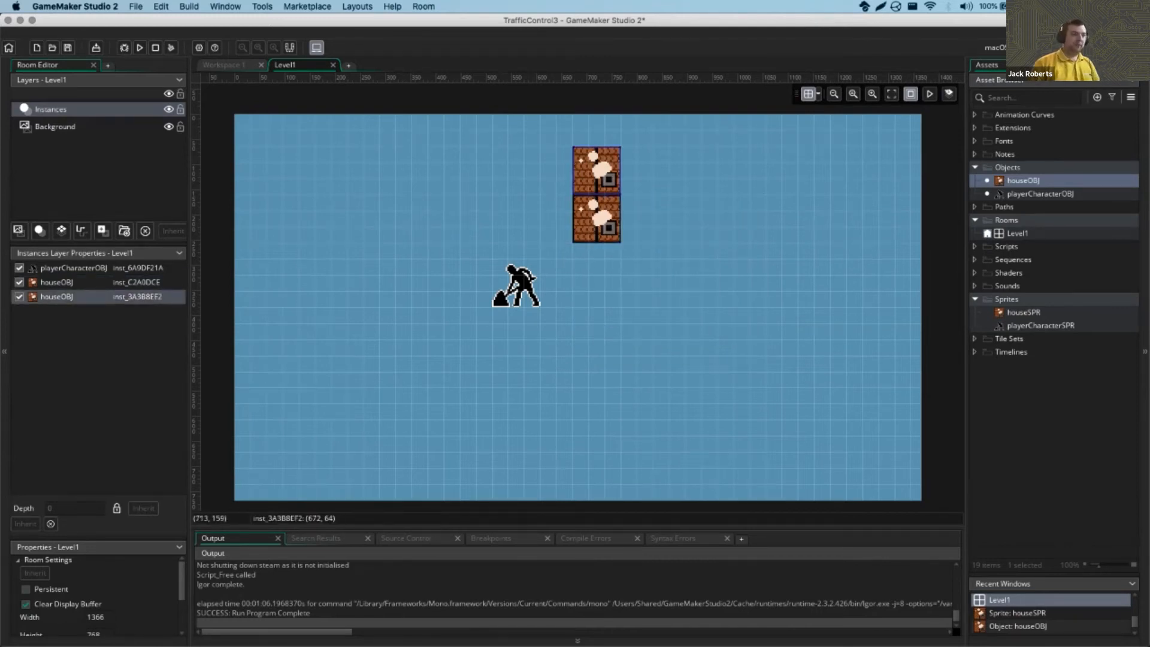
# Delete both resized houseOBJ instances from Level1
pyautogui.press('Delete')
pyautogui.click(579, 221)
pyautogui.press('Delete')
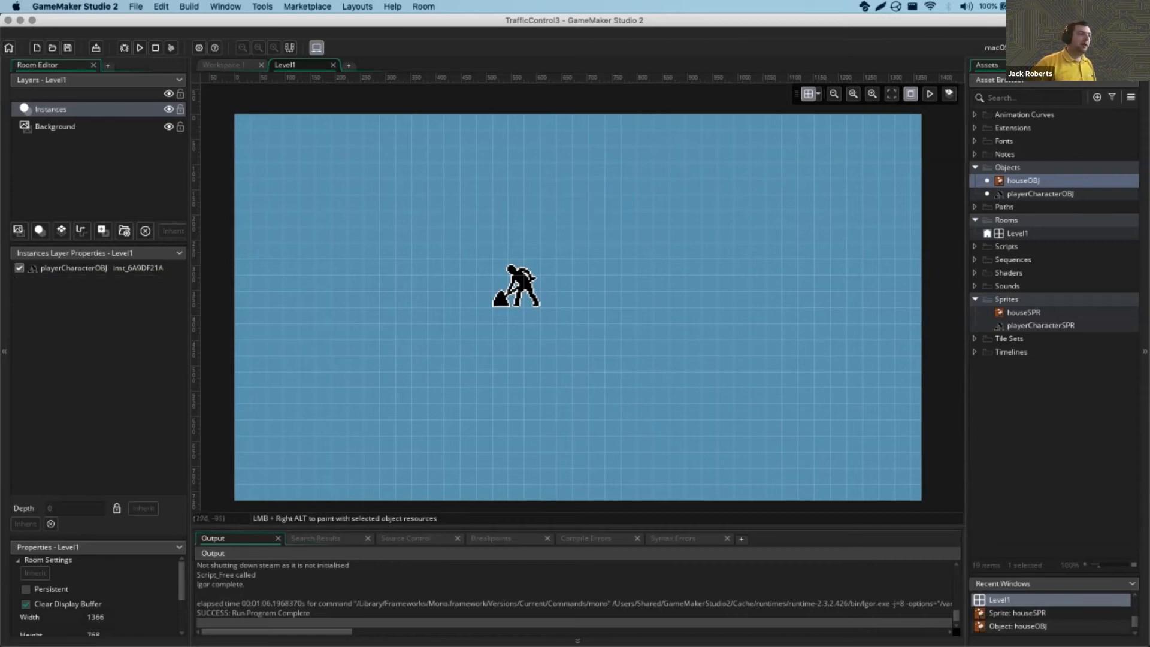
# Close the Level1 room and open the houseSPR sprite for editing, with its image size settings in view
pyautogui.click(332, 65)
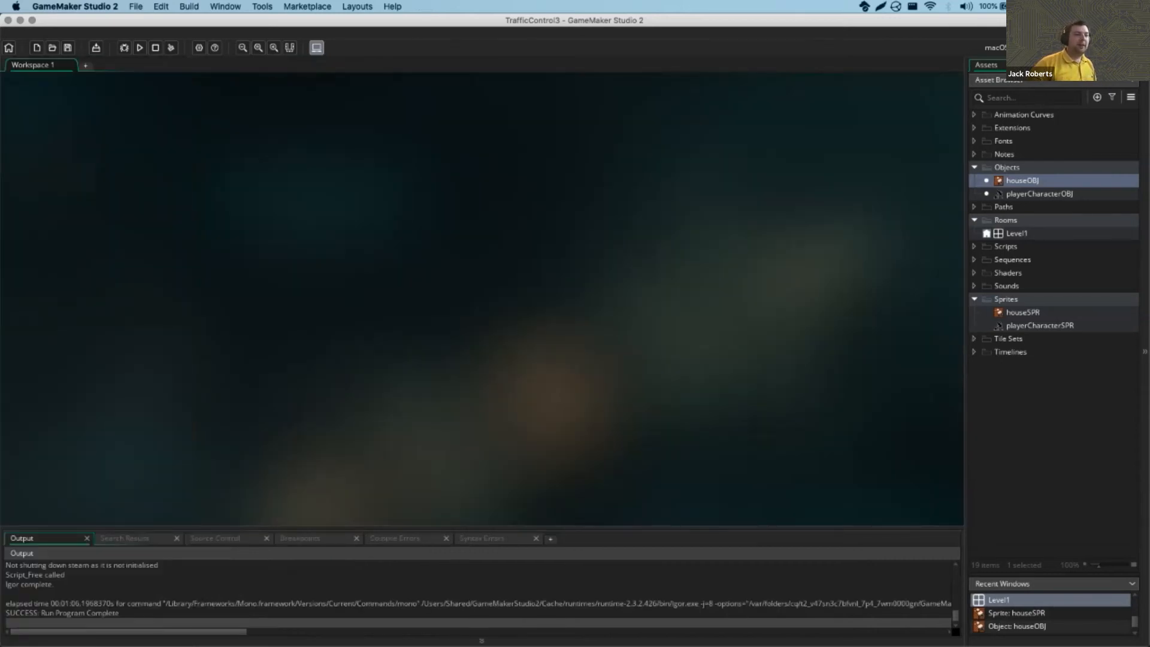
pyautogui.click(1022, 312)
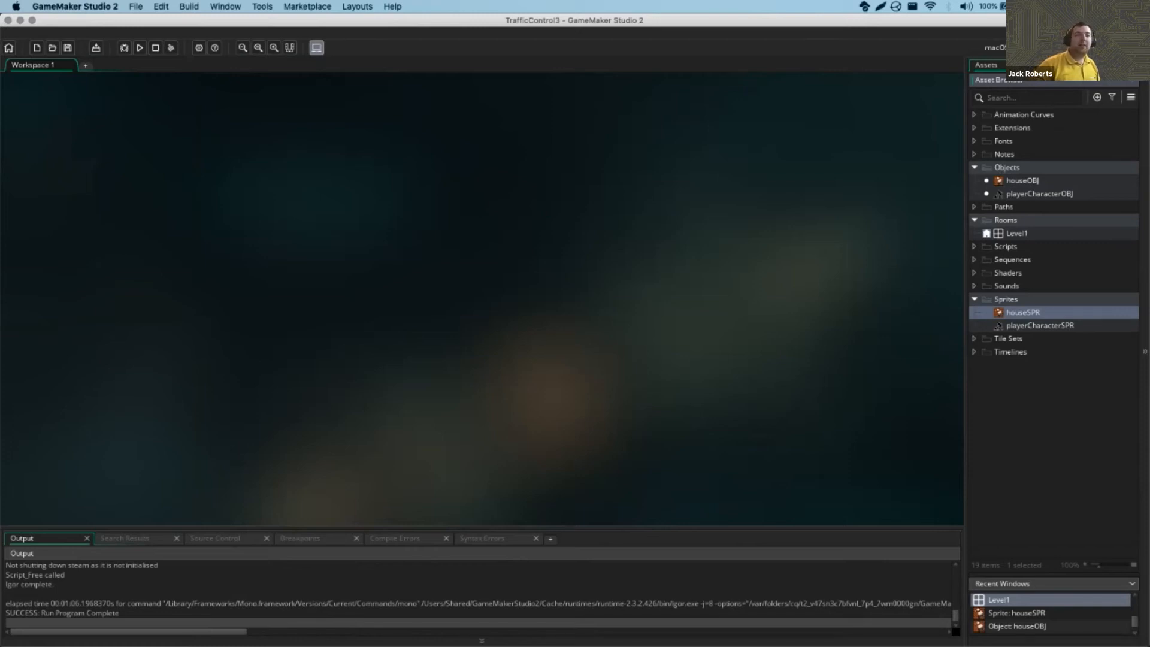
pyautogui.doubleClick(1022, 312)
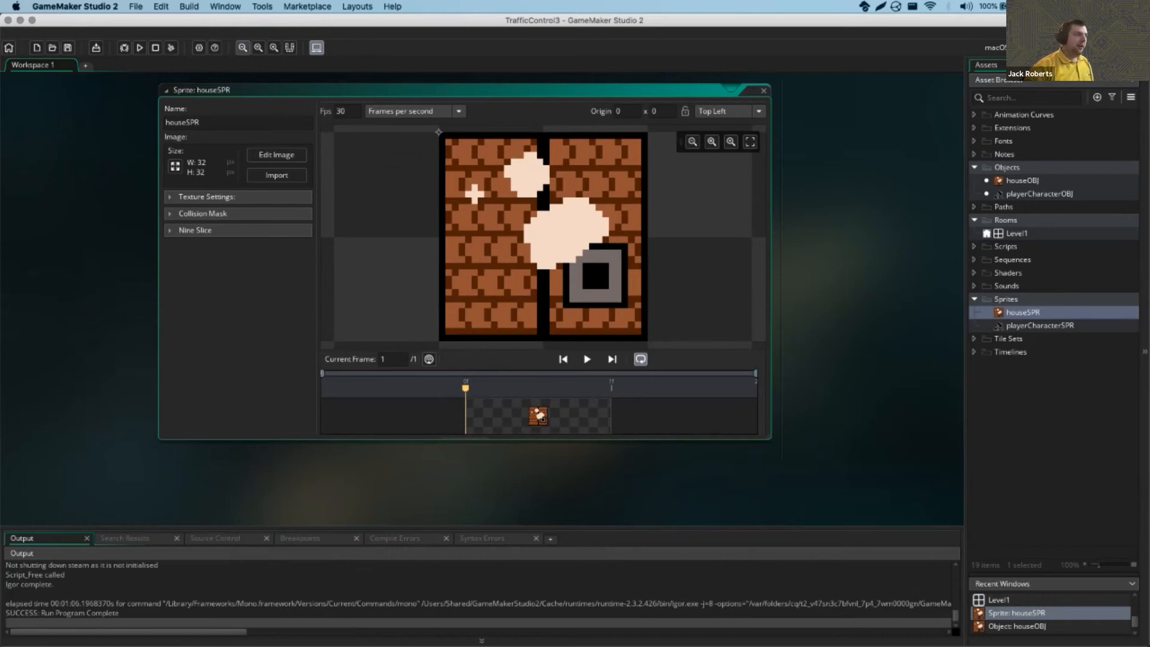
pyautogui.click(274, 48)
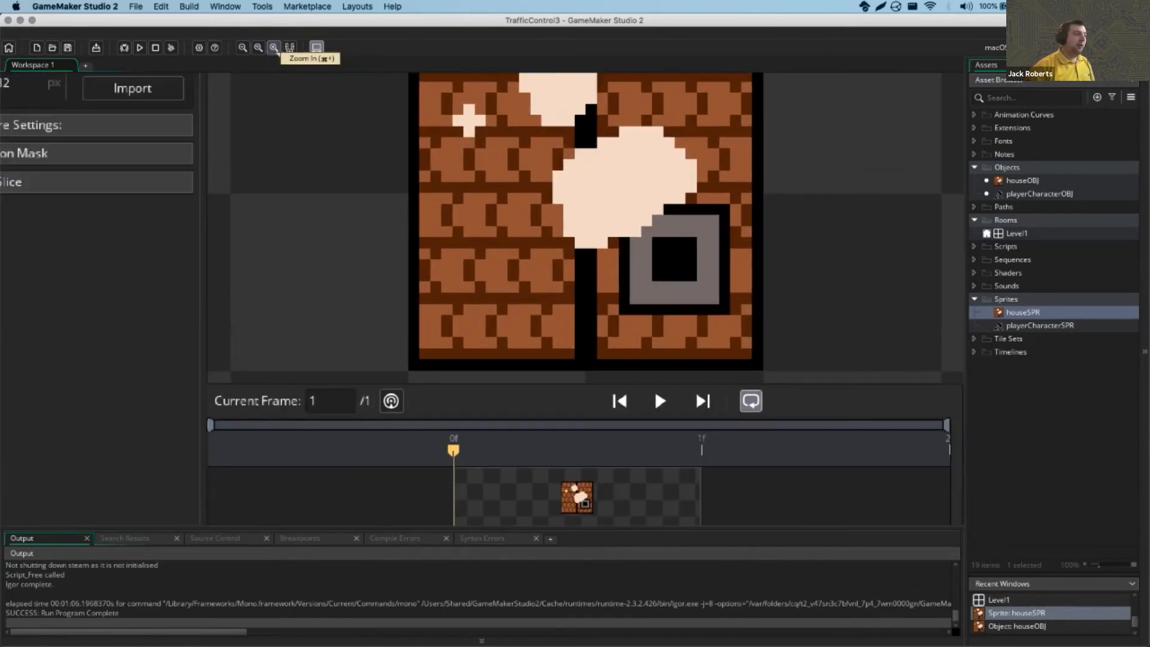
pyautogui.scroll(3, 482, 299)
pyautogui.hscroll(-4, 482, 298)
pyautogui.scroll(1, 284, 284)
pyautogui.hscroll(-1, 283, 283)
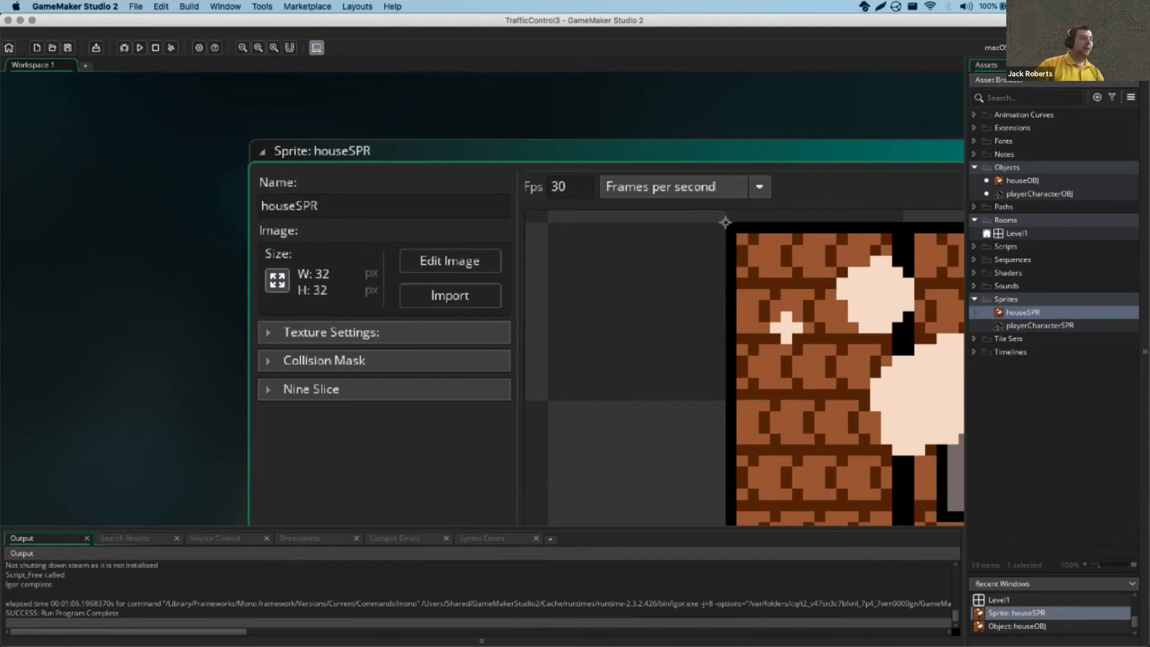
# Scale the houseSPR image to 128 by 128 pixels with the aspect ratio maintained
pyautogui.click(277, 280)
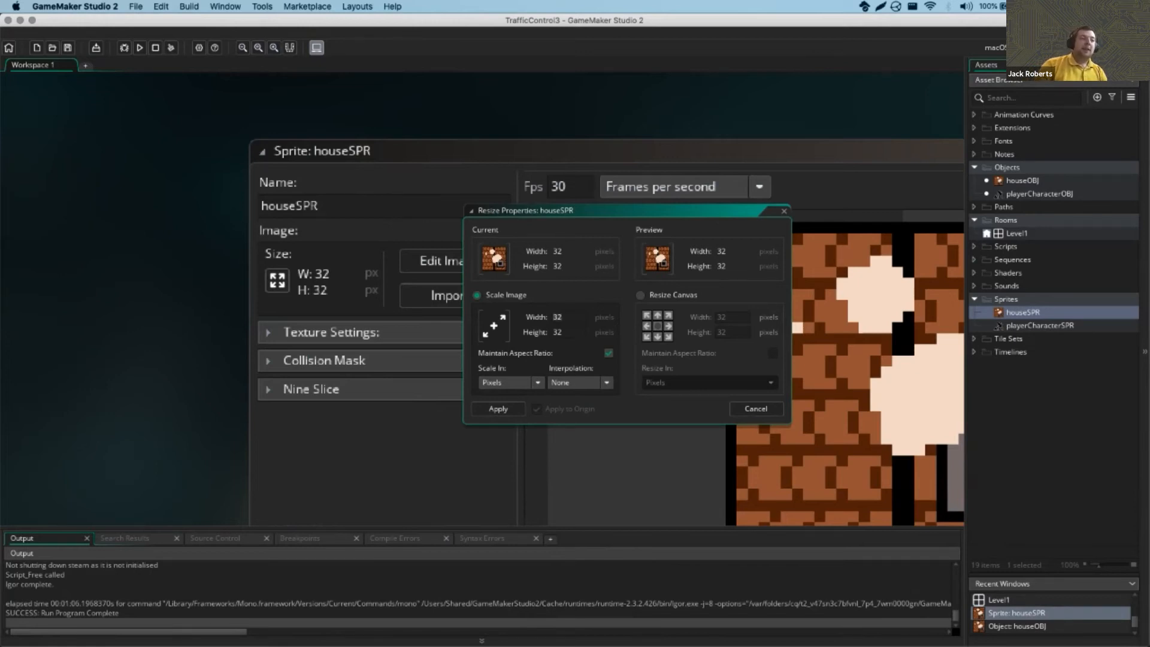
pyautogui.write('128')
pyautogui.press('Tab')
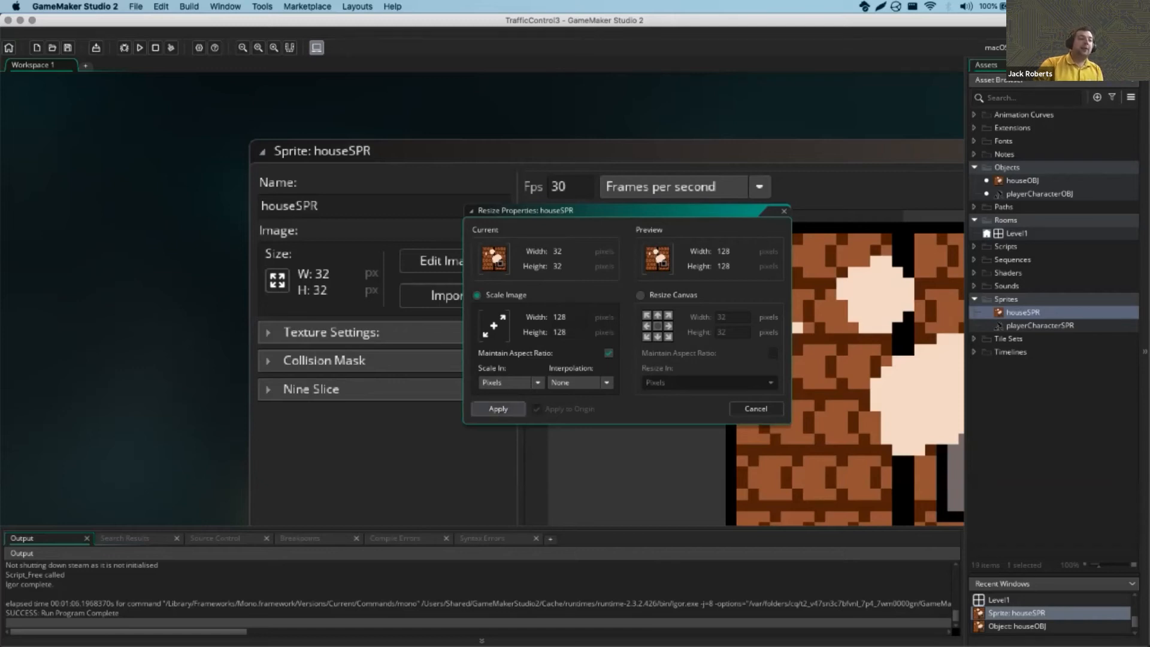
pyautogui.click(497, 408)
# Close the houseSPR sprite editor and reopen the Level1 room
pyautogui.hscroll(8, 482, 299)
pyautogui.scroll(-3, 482, 299)
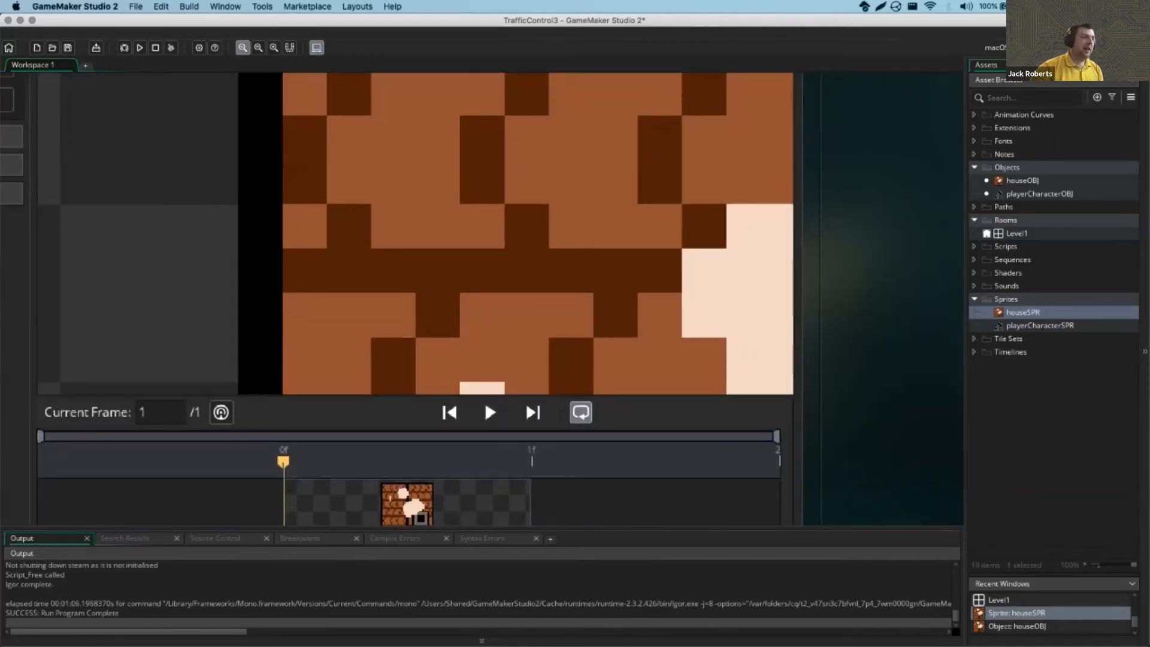
pyautogui.click(242, 47)
pyautogui.click(243, 48)
pyautogui.click(242, 48)
pyautogui.click(243, 48)
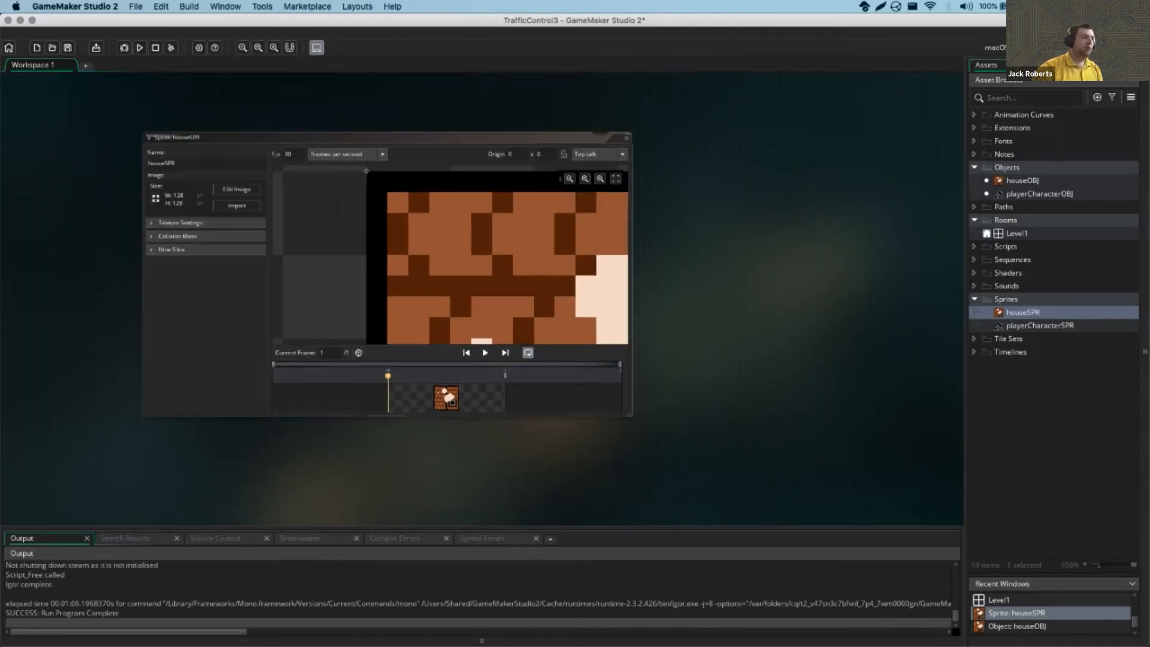
pyautogui.scroll(3, 482, 299)
pyautogui.hscroll(-4, 482, 299)
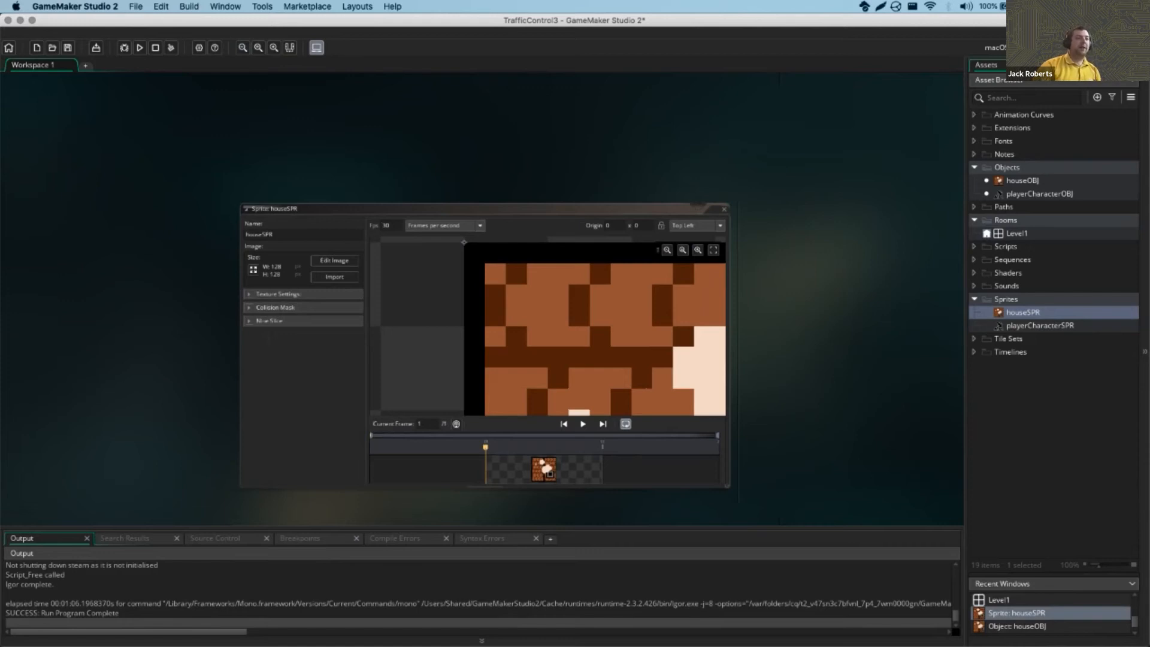
pyautogui.press('super+w')
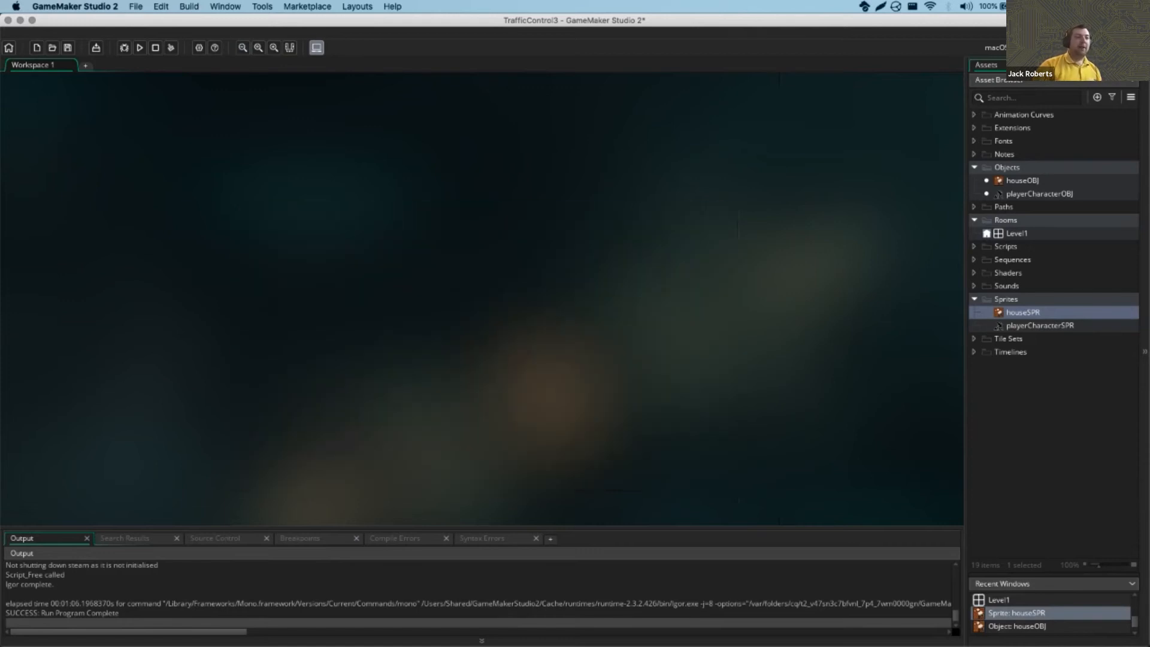
pyautogui.doubleClick(1016, 233)
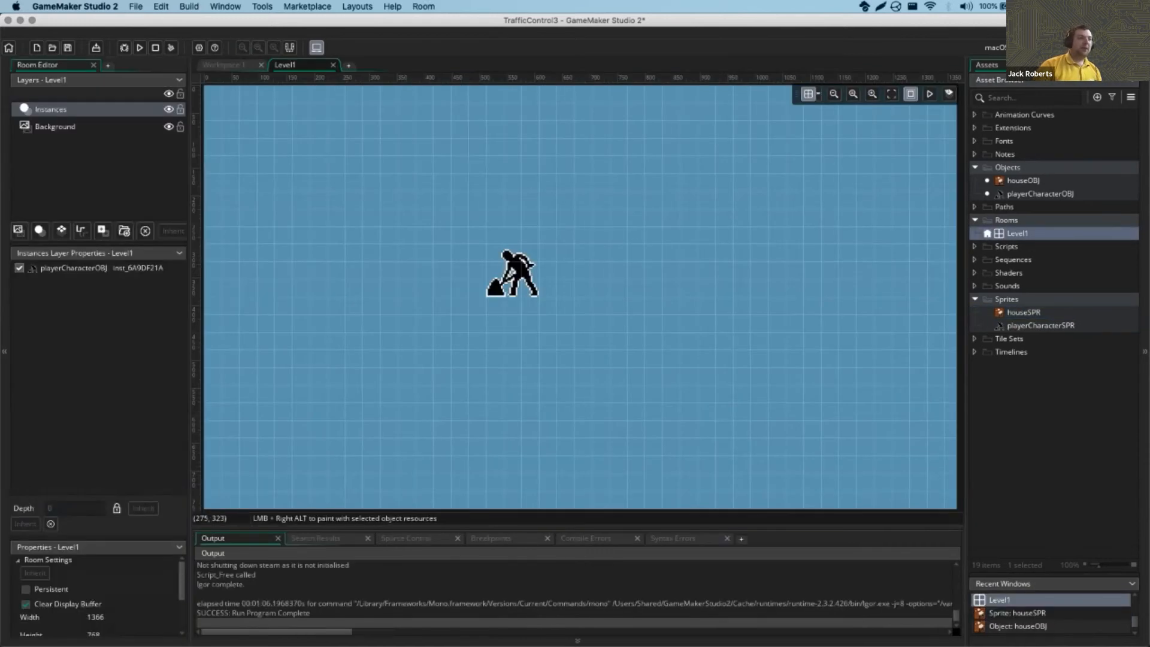
# Paint houseOBJ down Level1's left edge: one at (0, 0), a one-house gap, and four stacked from (0, 256) to the room's lower edge
pyautogui.click(1023, 181)
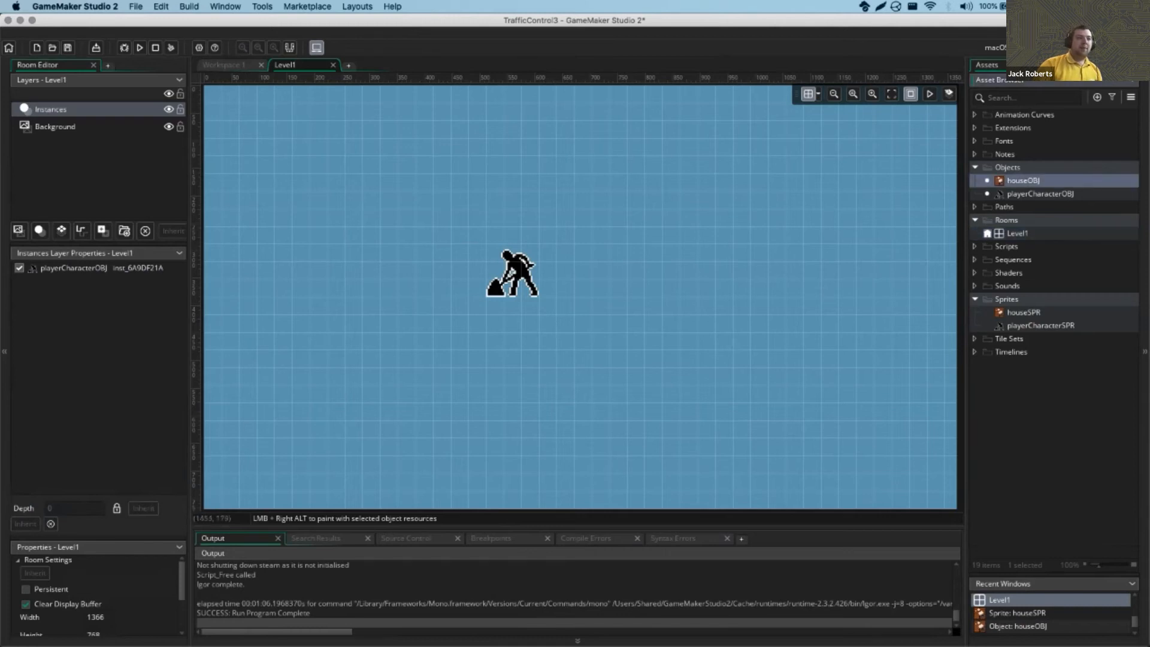
pyautogui.press('alt')
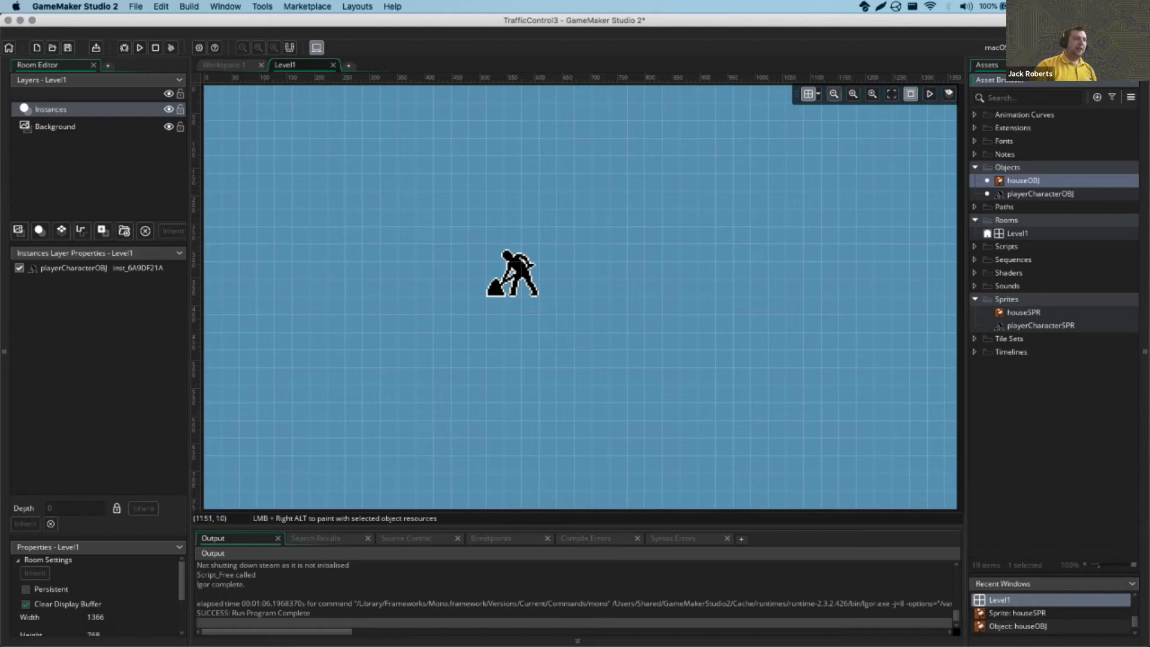
pyautogui.click(834, 94)
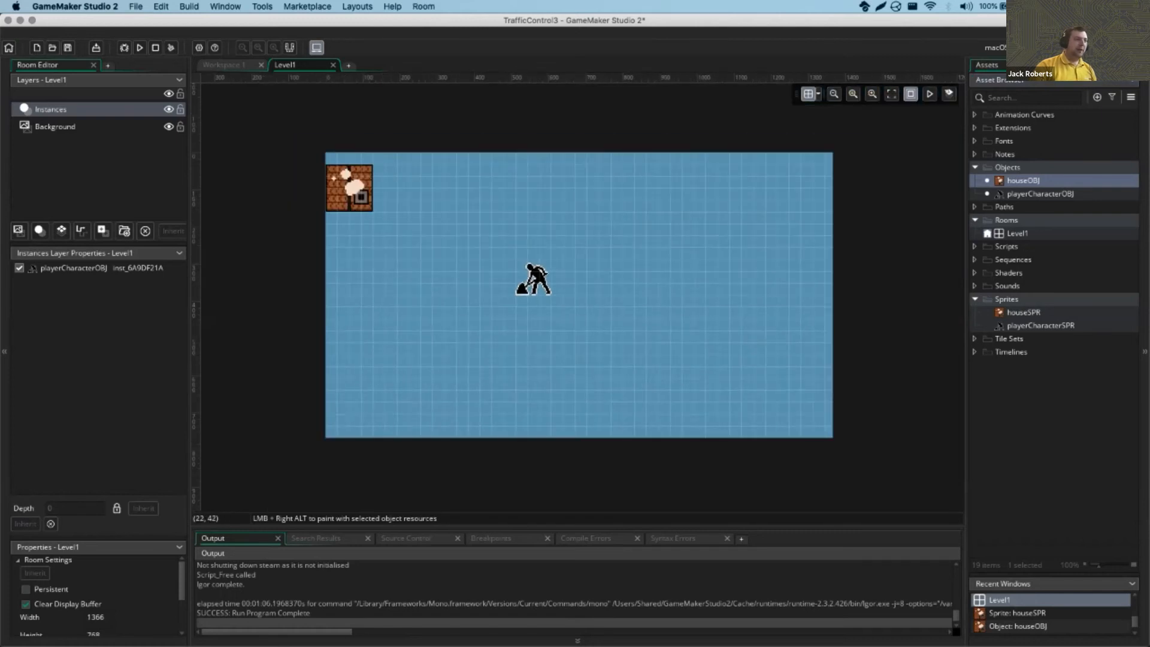
pyautogui.keyDown('alt'); pyautogui.click(326, 154); pyautogui.keyUp('alt')
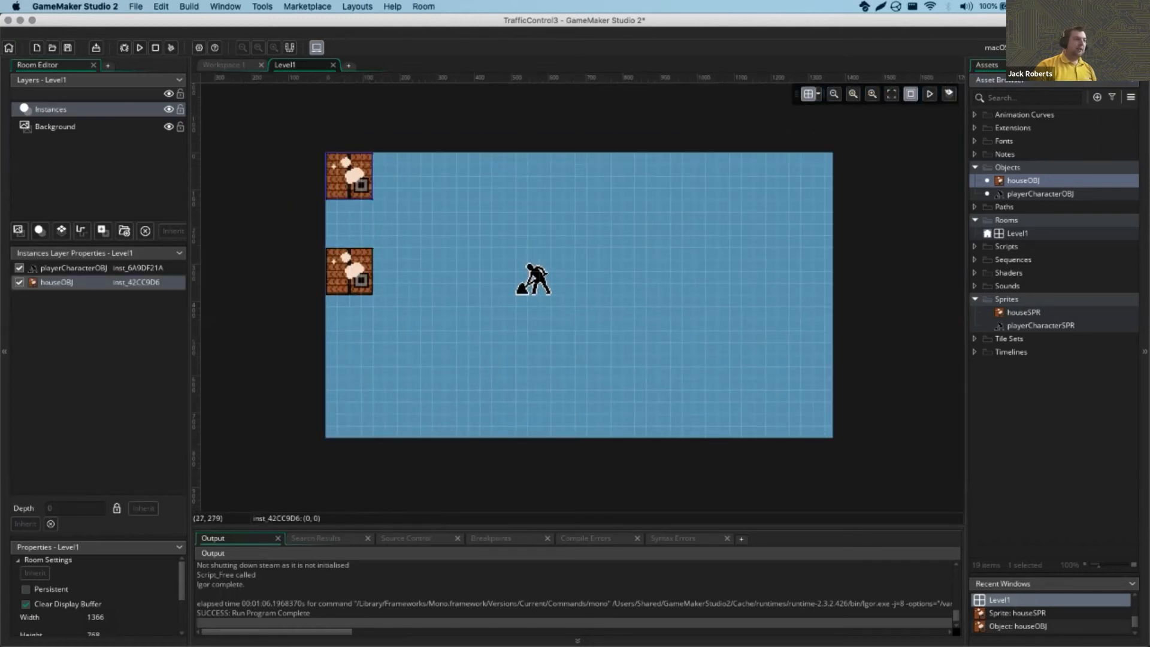
pyautogui.keyDown('alt'); pyautogui.click(331, 250); pyautogui.keyUp('alt')
pyautogui.keyDown('alt'); pyautogui.moveTo(333, 303); pyautogui.dragTo(333, 401); pyautogui.keyUp('alt')
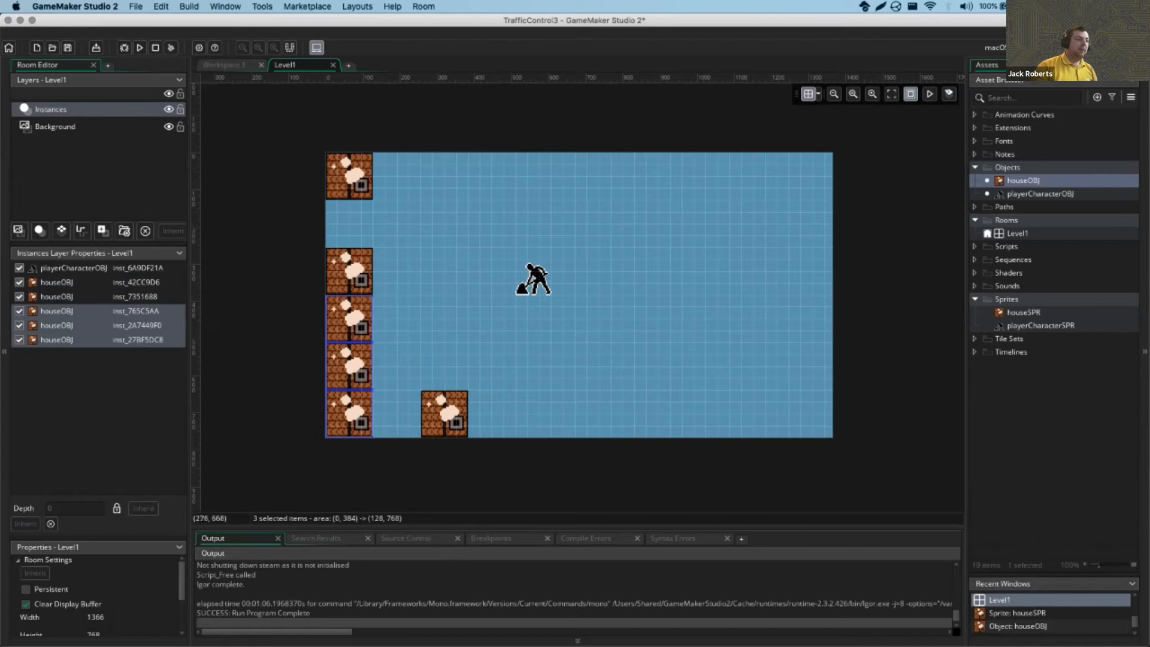
# Paint a second houseOBJ column at x = 256: one at (256, 640), a one-house gap, and five stacked from y = 384 up to -128
pyautogui.keyDown('alt'); pyautogui.click(428, 399); pyautogui.keyUp('alt')
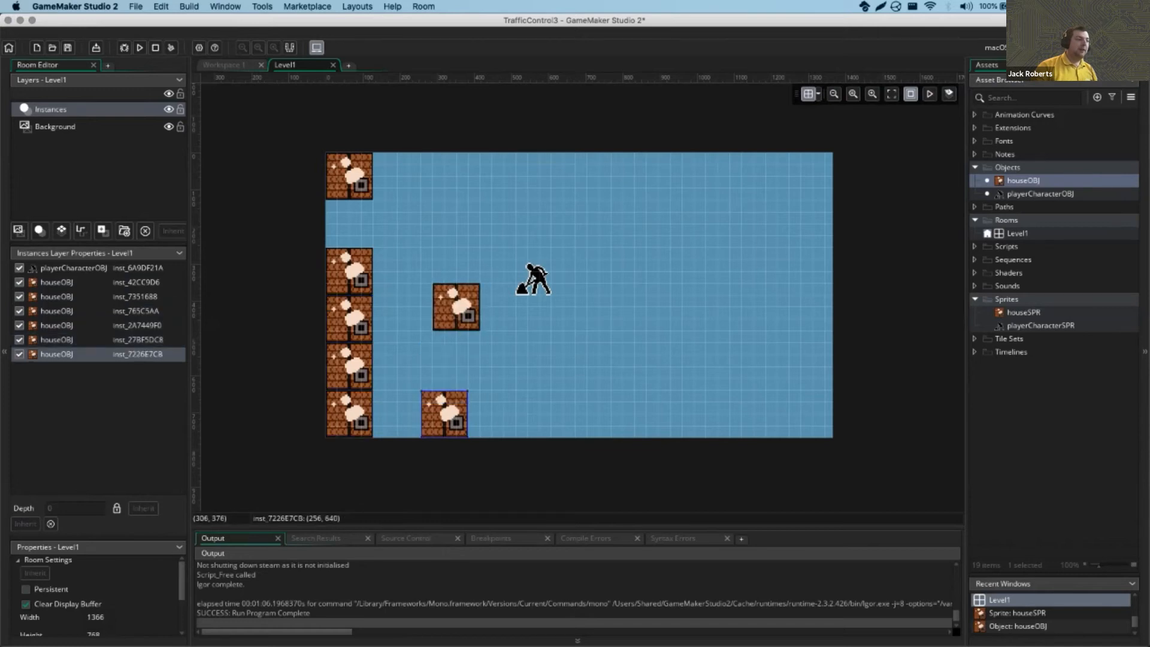
pyautogui.keyDown('alt'); pyautogui.moveTo(426, 303); pyautogui.dragTo(437, 122); pyautogui.keyUp('alt')
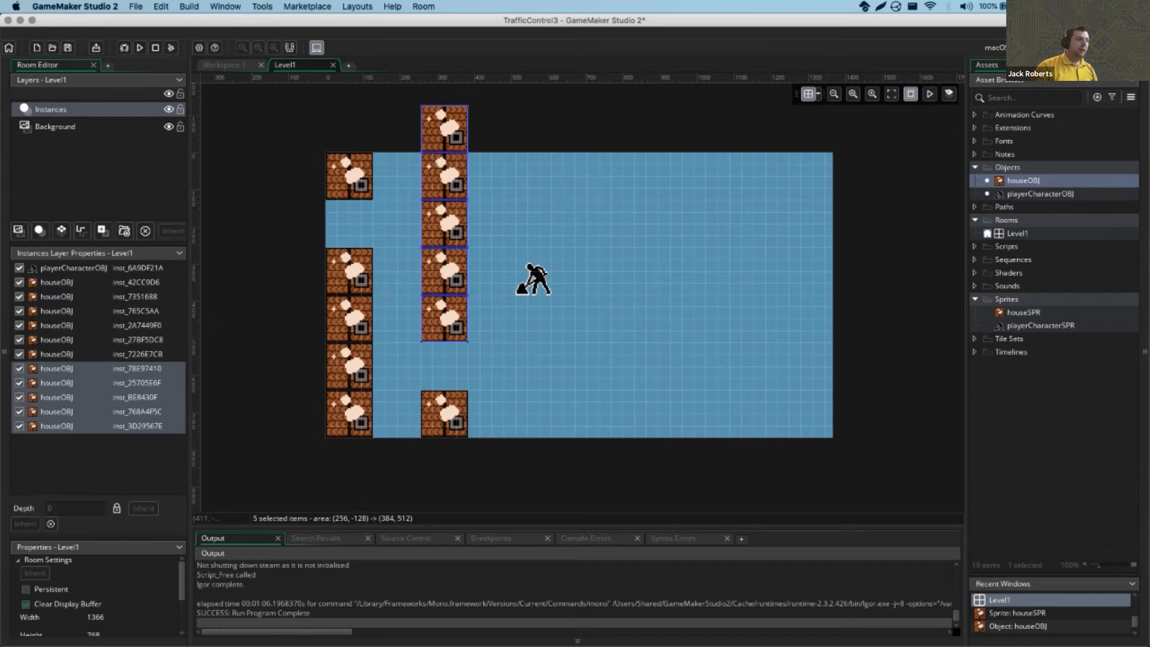
# Delete the extra houseOBJ instance at (256, -128), above Level1's upper edge
pyautogui.click(486, 123)
pyautogui.click(444, 125)
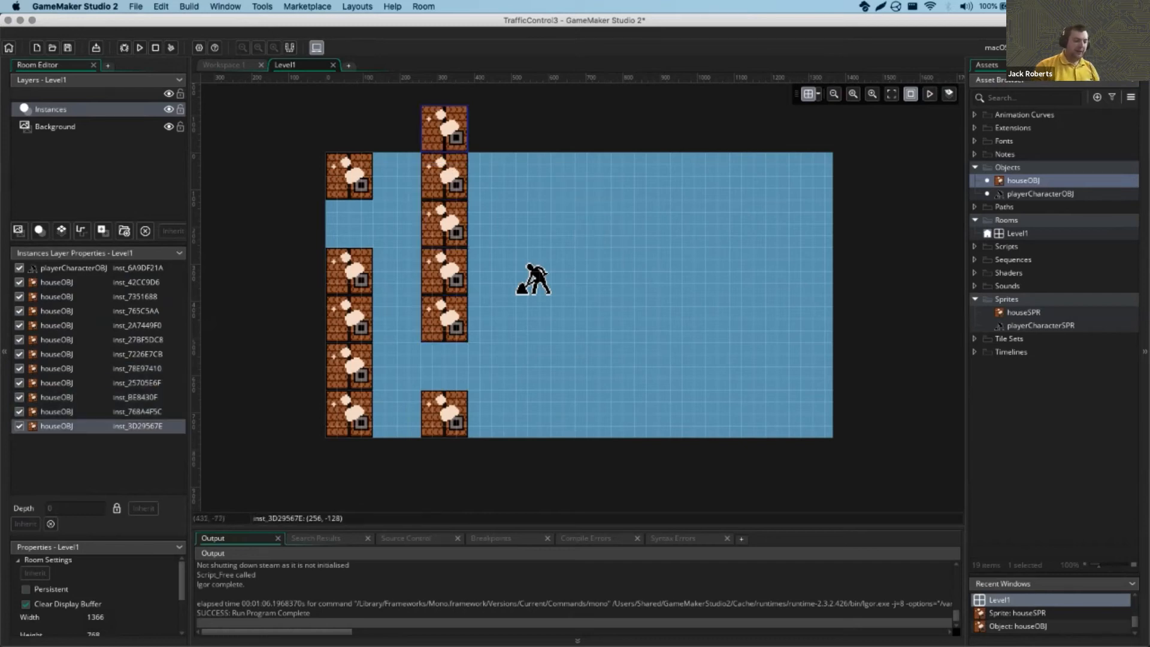
pyautogui.press('Delete')
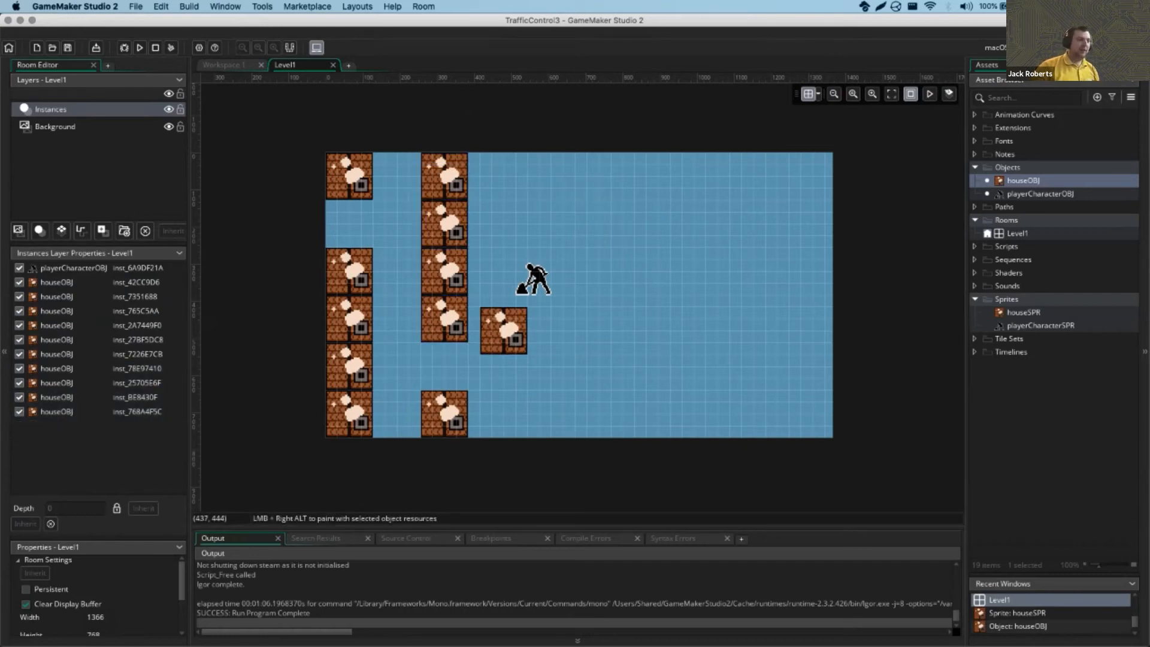
# Paint a row of four houseOBJ instances from (384, 384) to (768, 384), plus single ones at (768, 256) and (768, 0)
pyautogui.keyDown('alt'); pyautogui.moveTo(475, 305); pyautogui.dragTo(641, 318); pyautogui.keyUp('alt')
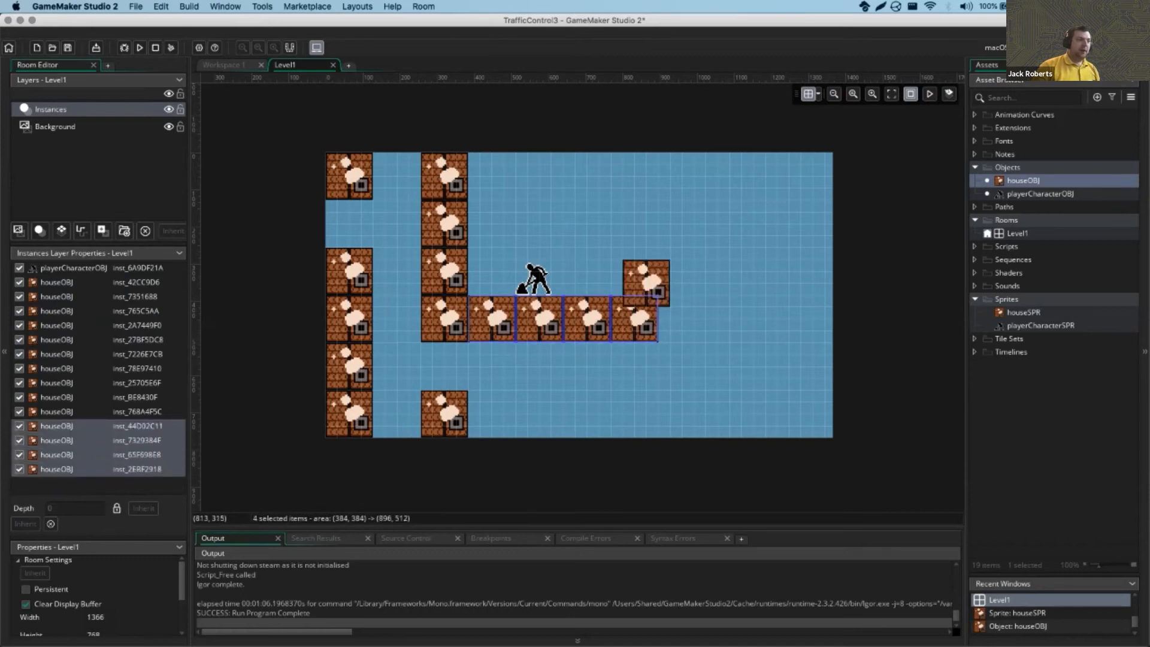
pyautogui.keyDown('alt'); pyautogui.click(624, 258); pyautogui.keyUp('alt')
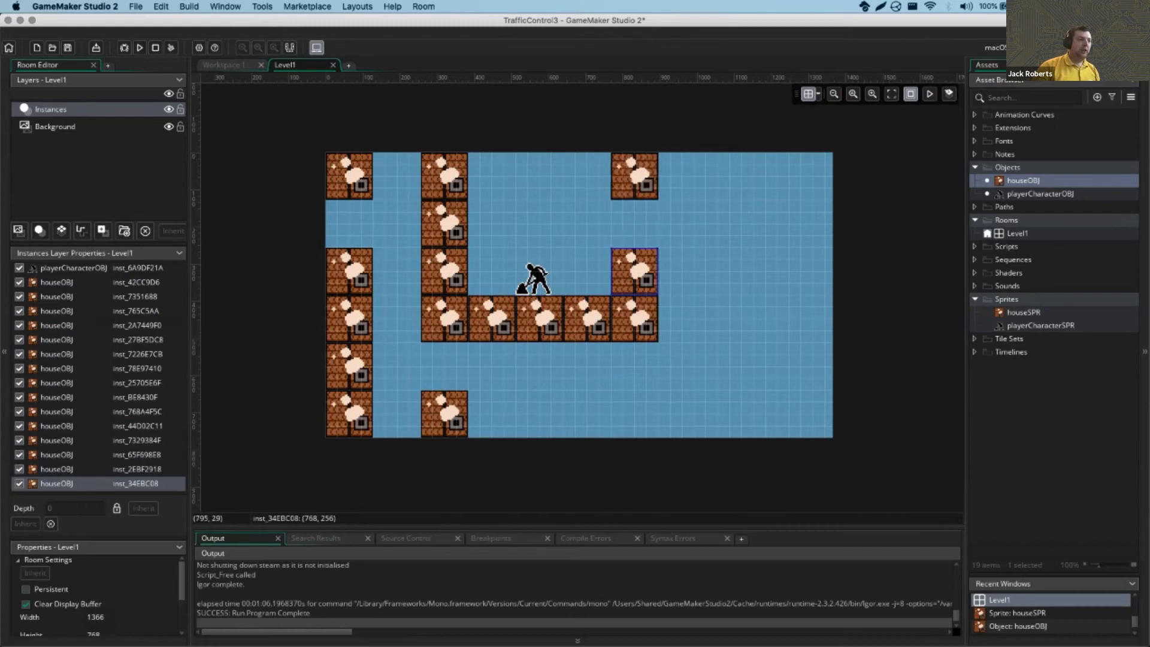
pyautogui.keyDown('alt'); pyautogui.click(634, 175); pyautogui.keyUp('alt')
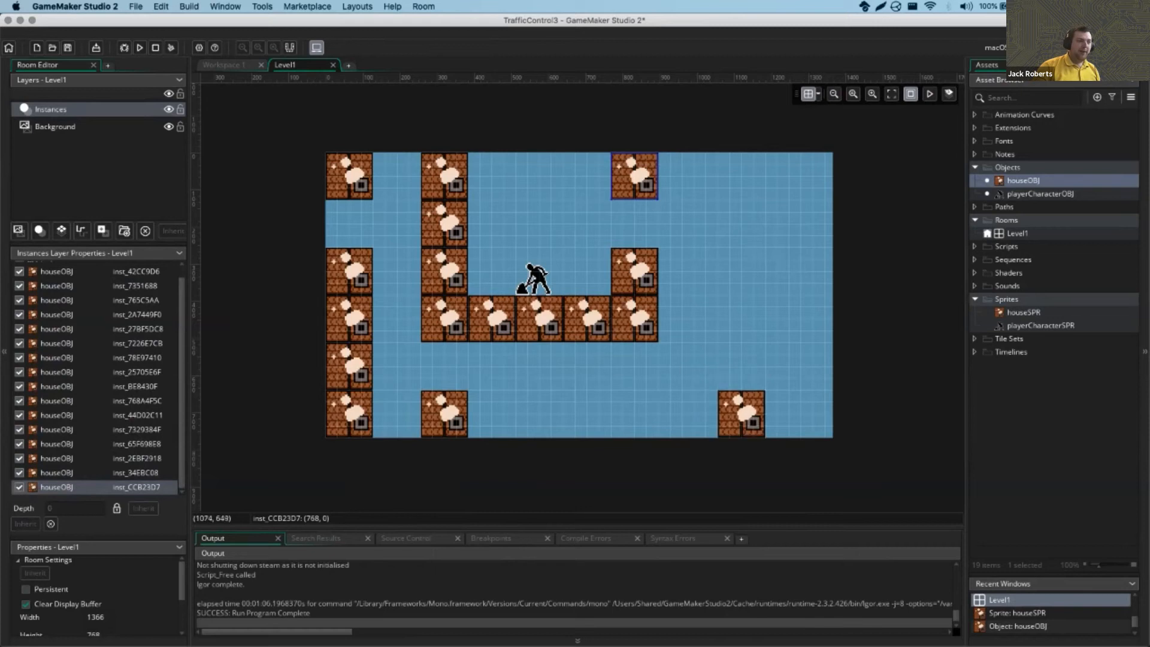
# Paint a houseOBJ column at x = 1024: three stacked from y = 640 up to 384, a one-house gap, and two at y = 128 and 0
pyautogui.keyDown('alt'); pyautogui.moveTo(718, 394); pyautogui.dragTo(733, 182); pyautogui.keyUp('alt')
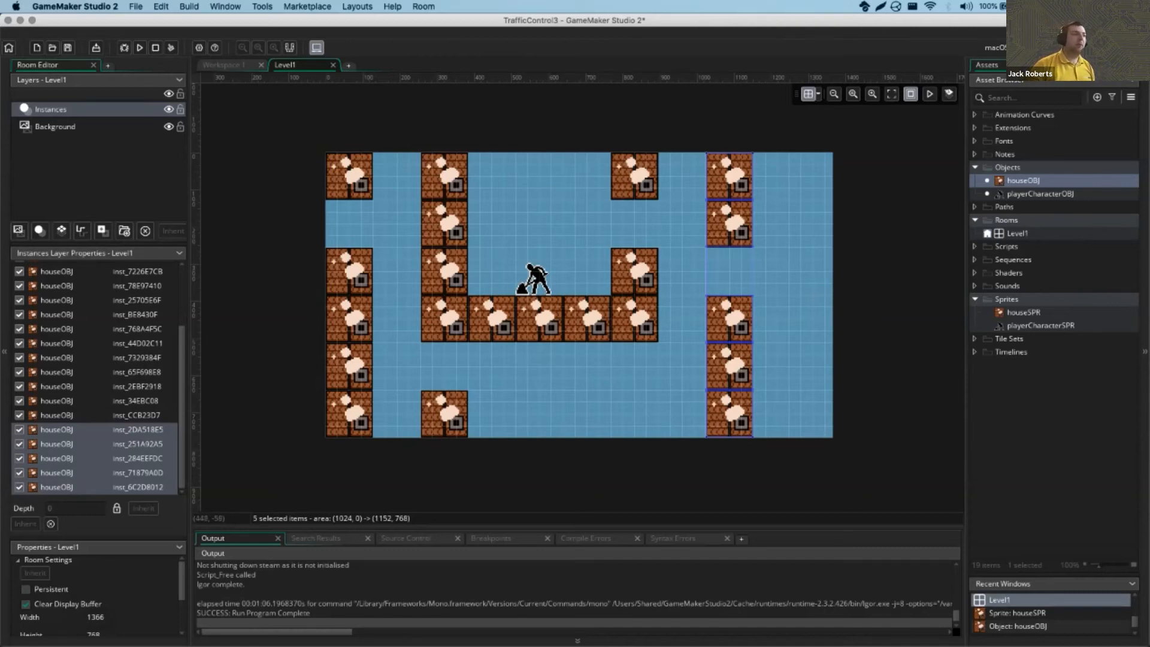
pyautogui.click(492, 130)
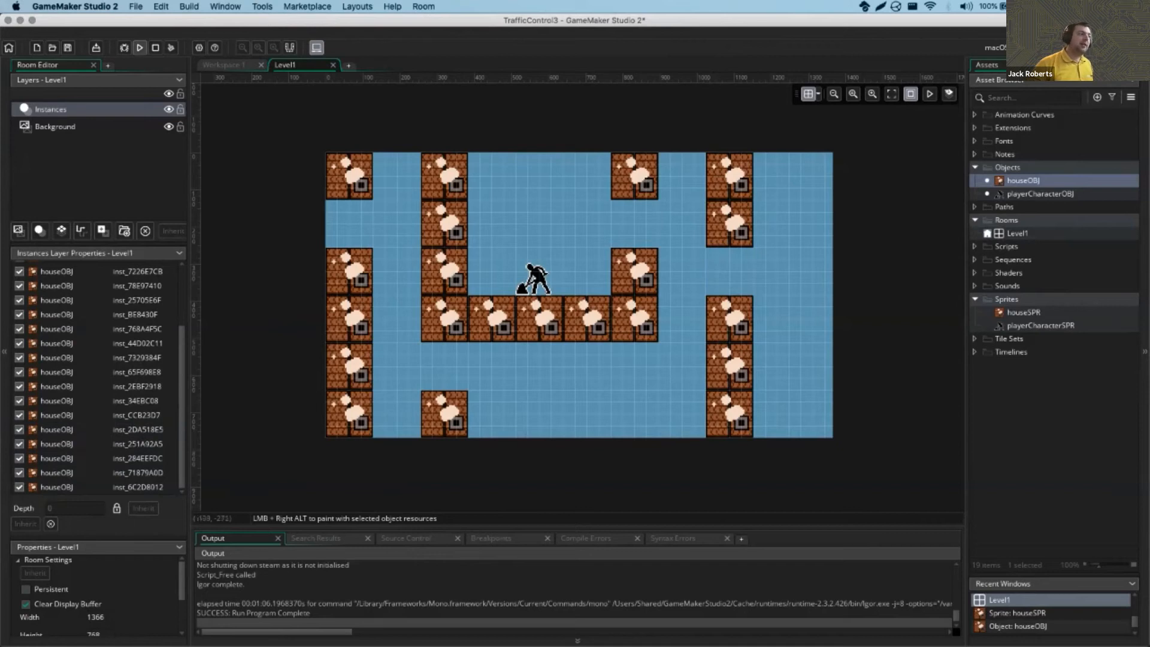
# Run the game and walk the player up, down, left and right across the houses to test collisions
pyautogui.click(139, 47)
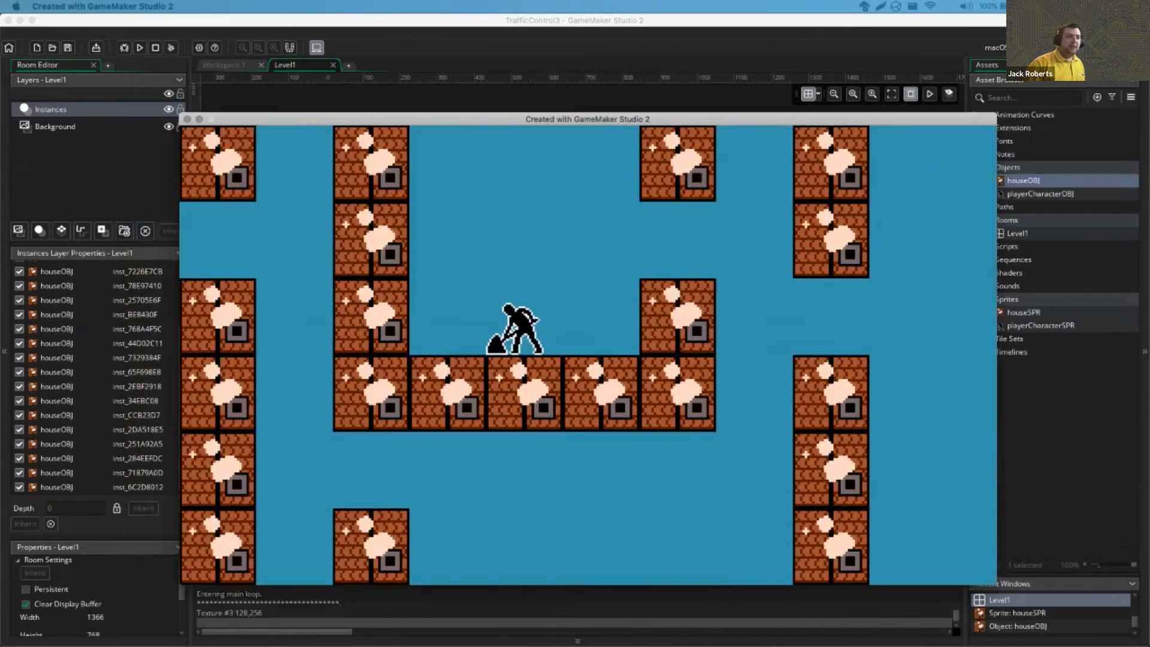
pyautogui.press('Up')
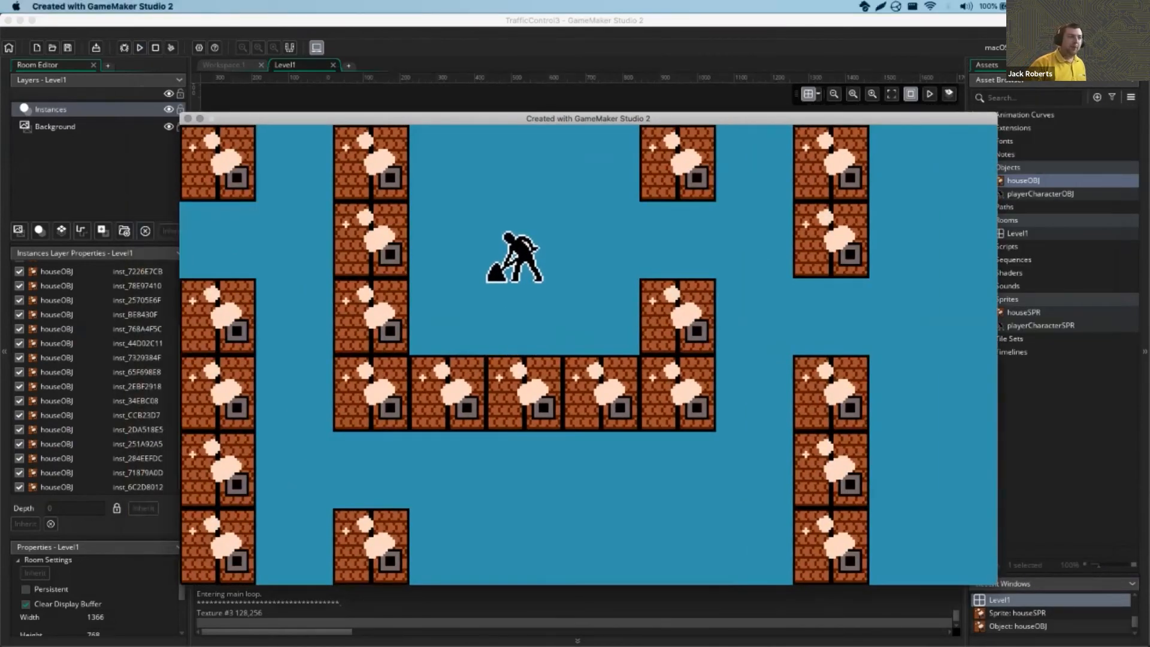
pyautogui.press('Down')
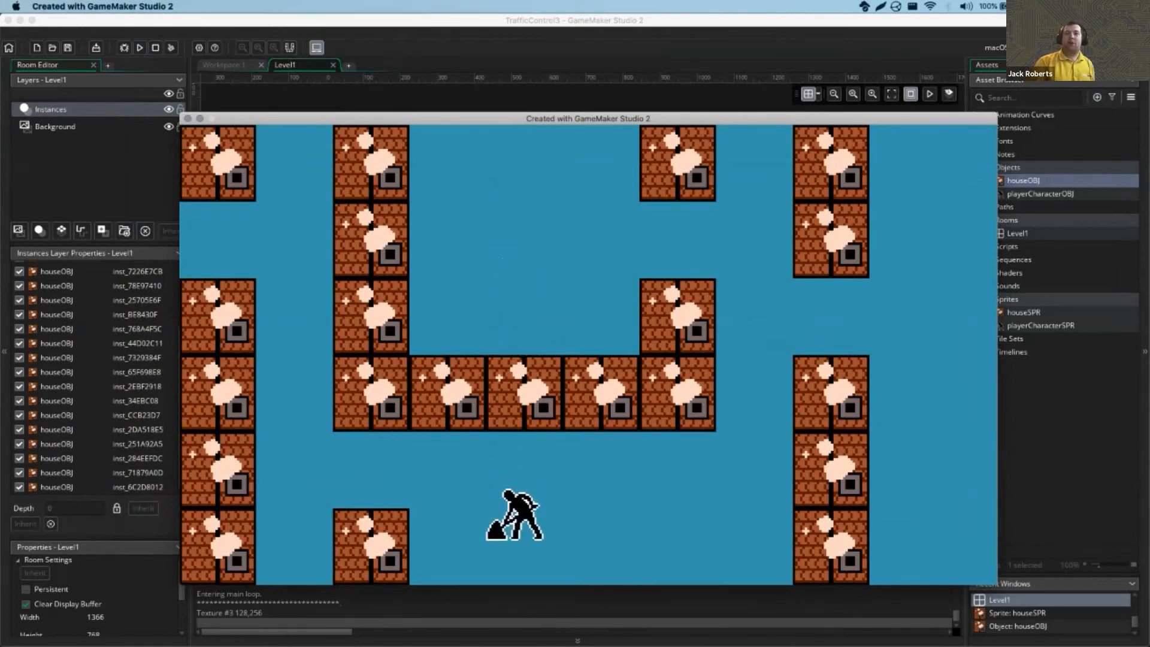
pyautogui.press('Left')
pyautogui.press('Left')
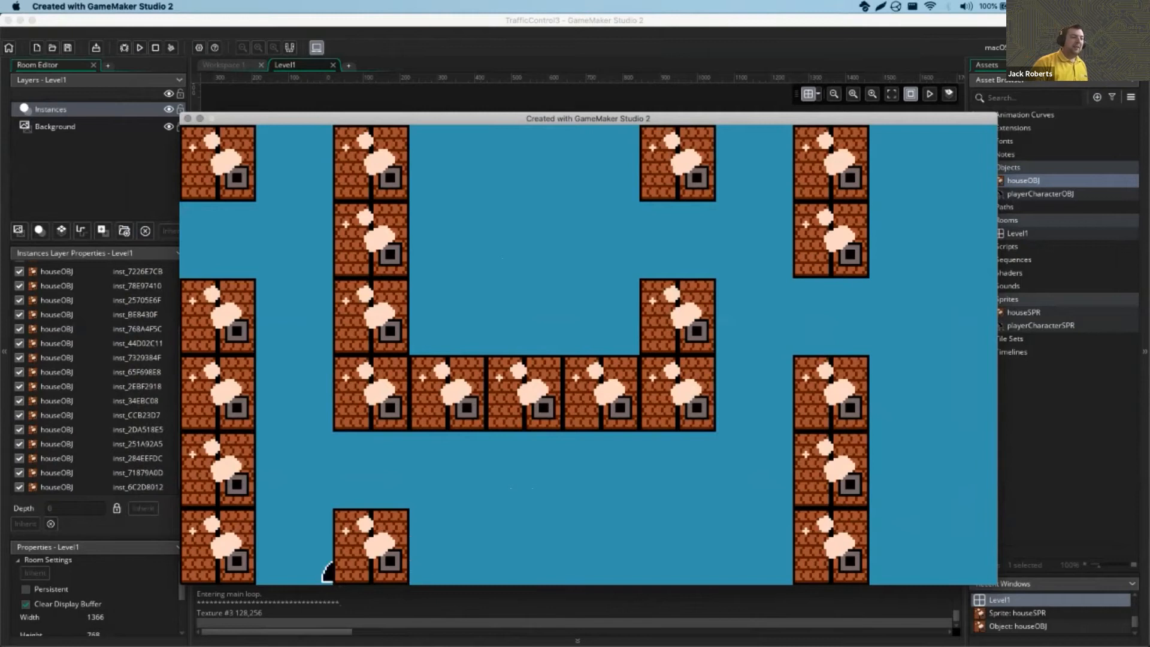
pyautogui.press('Up')
pyautogui.press('Up')
pyautogui.press('Right')
pyautogui.press('Right')
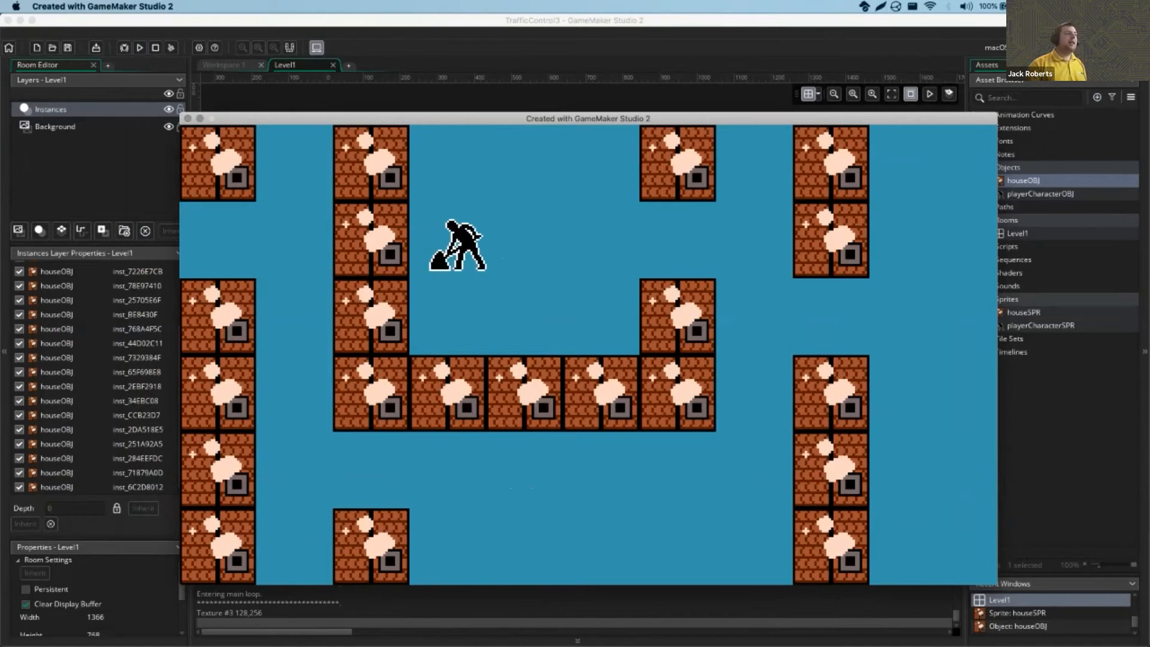